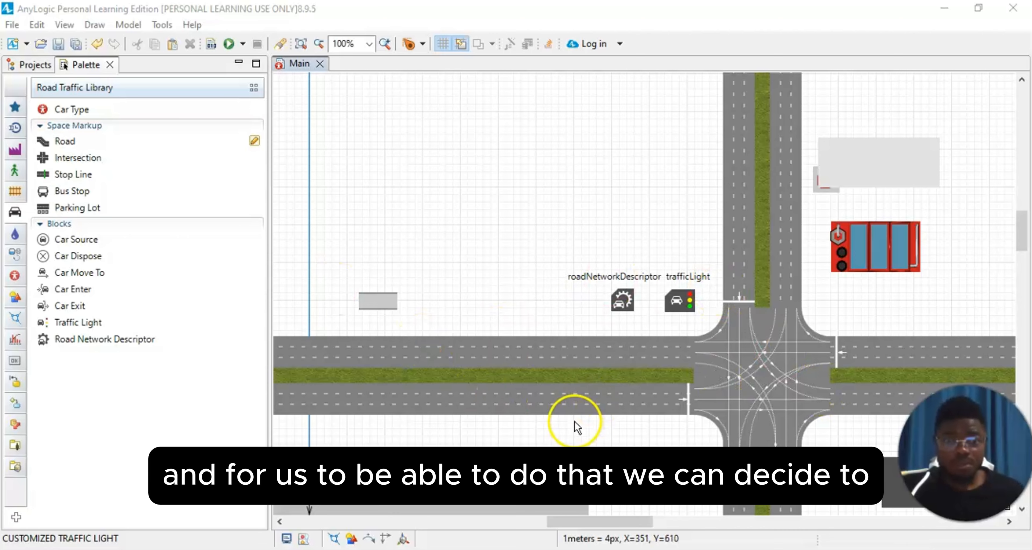
Open the collection of example models that comes with the program
scroll(576, 425, "down", 3)
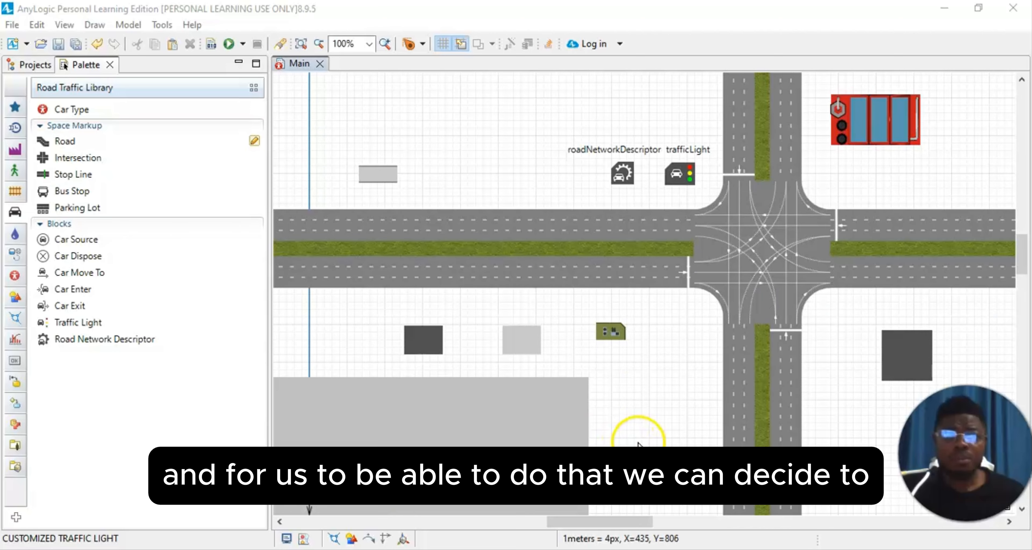
scroll(640, 441, "up", 3)
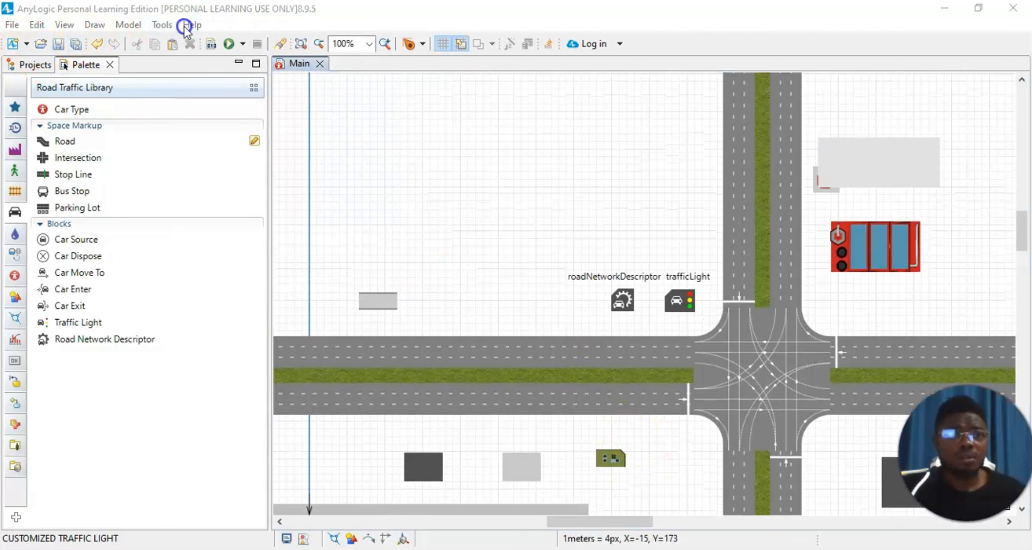
left_click(192, 24)
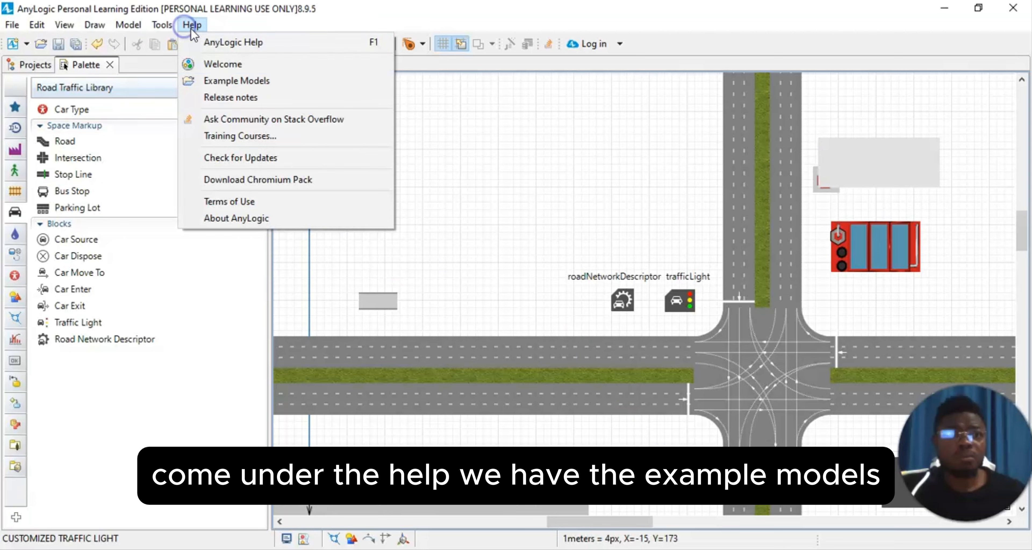
left_click(241, 81)
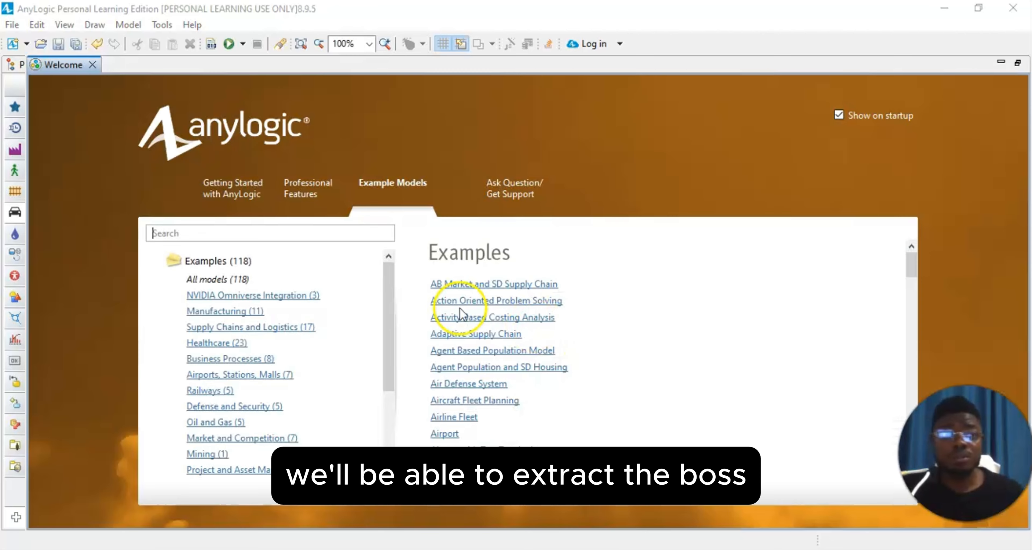
Search the example models for "CITY SQ" and open the City Square model
left_click(258, 233)
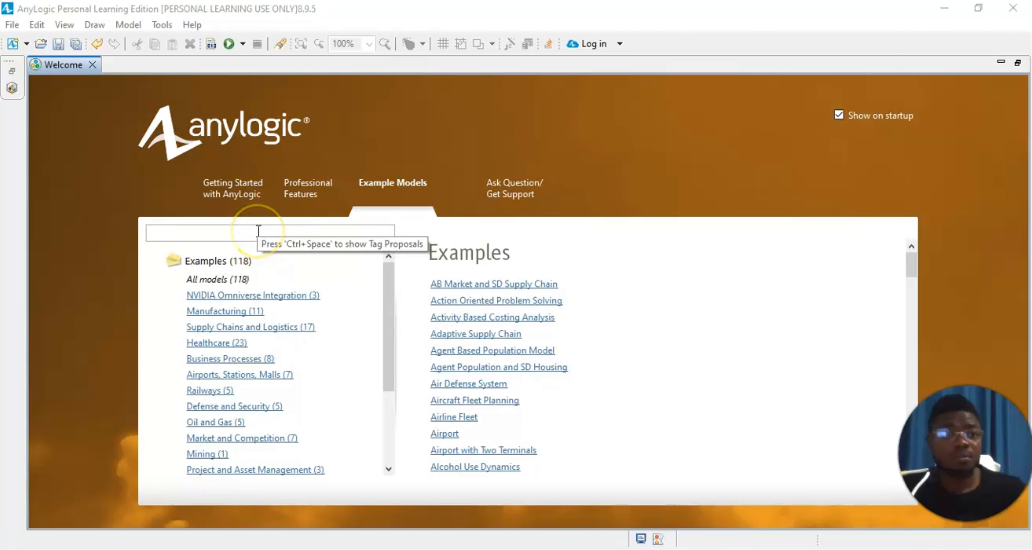
left_click(257, 231)
type("C")
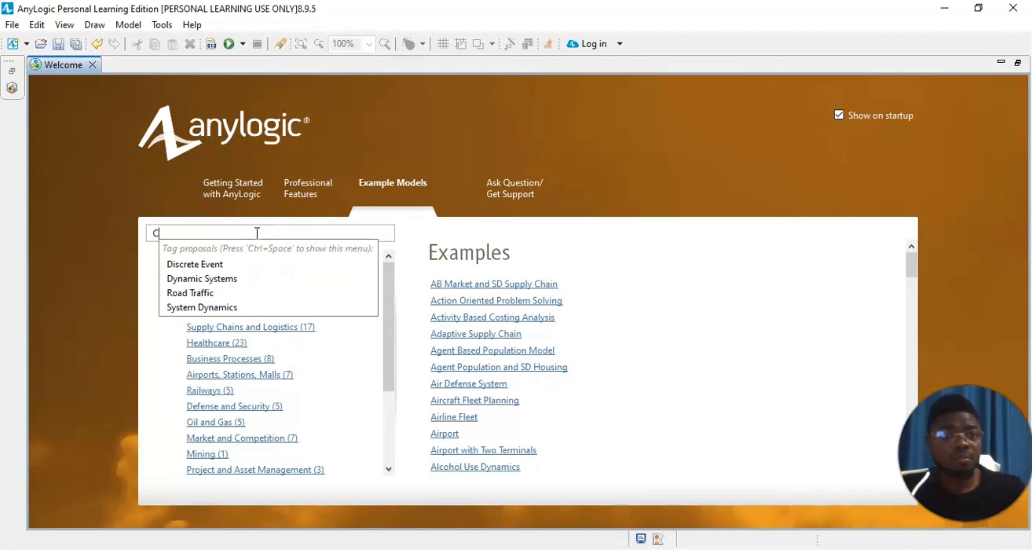
type("ITY")
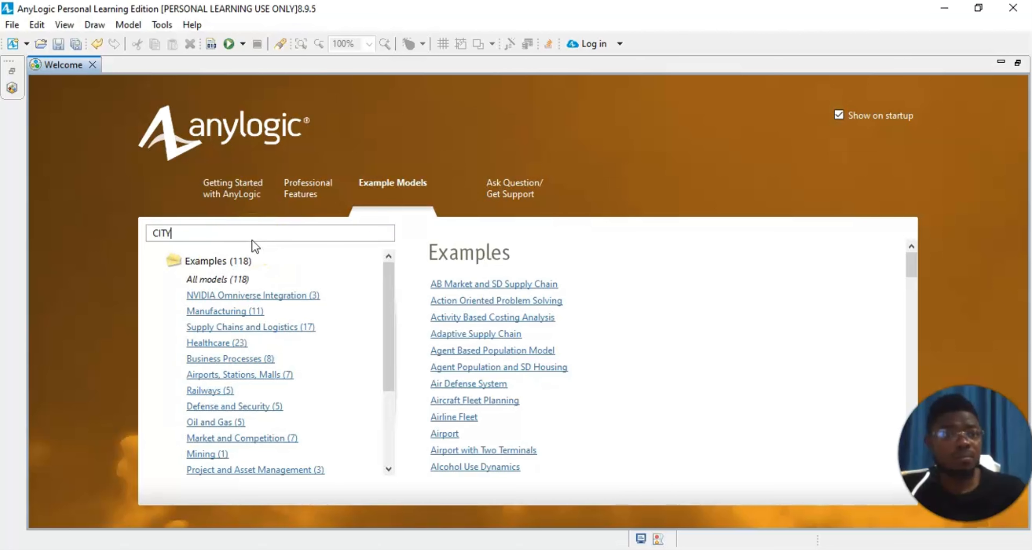
type(" SQ")
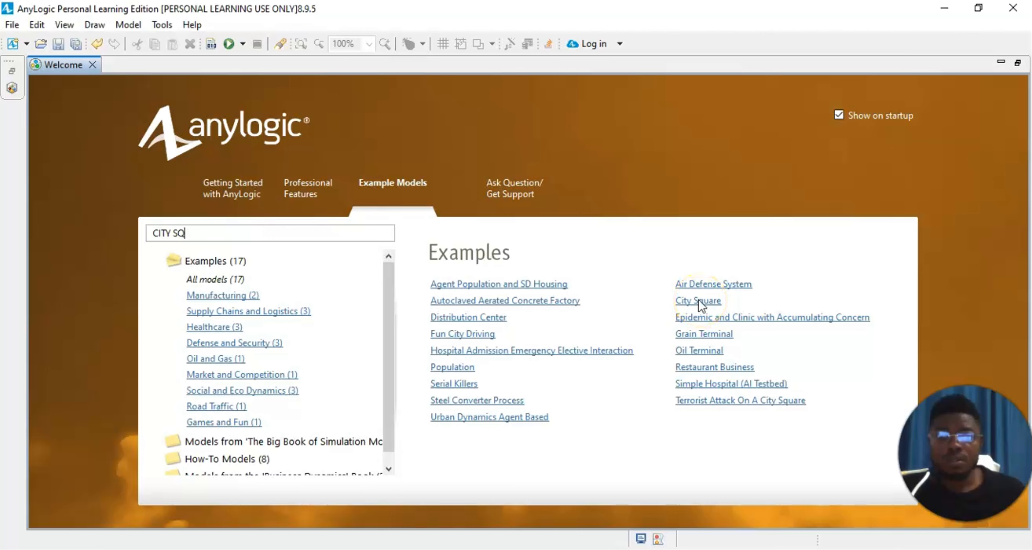
left_click(449, 284)
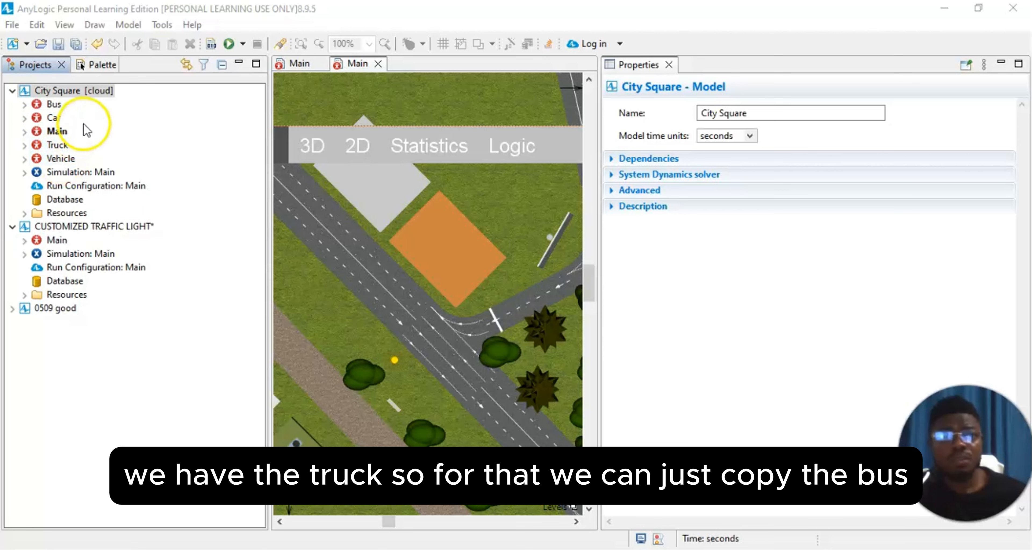
Copy the Bus agent type from City Square into the CUSTOMIZED TRAFFIC LIGHT model
left_click(46, 105)
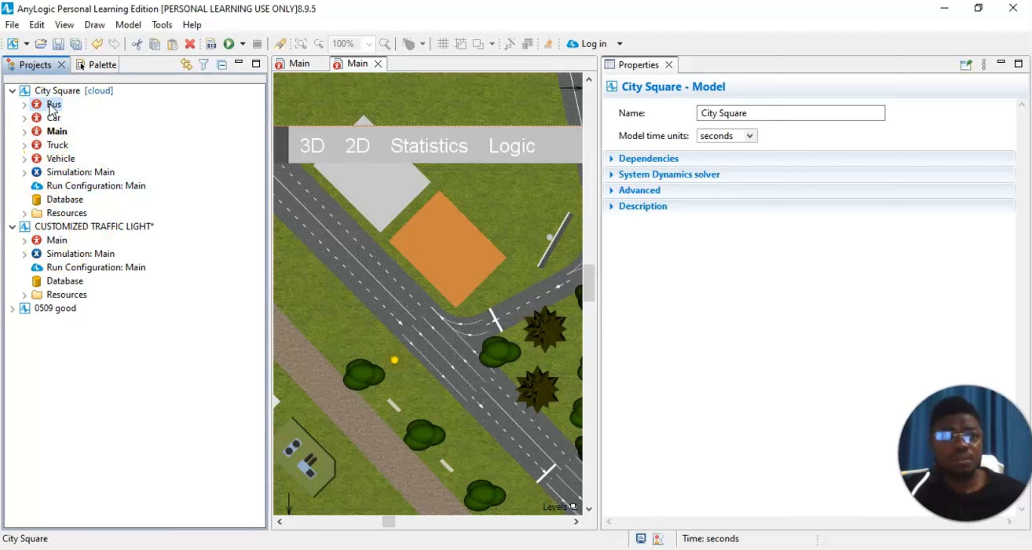
right_click(52, 104)
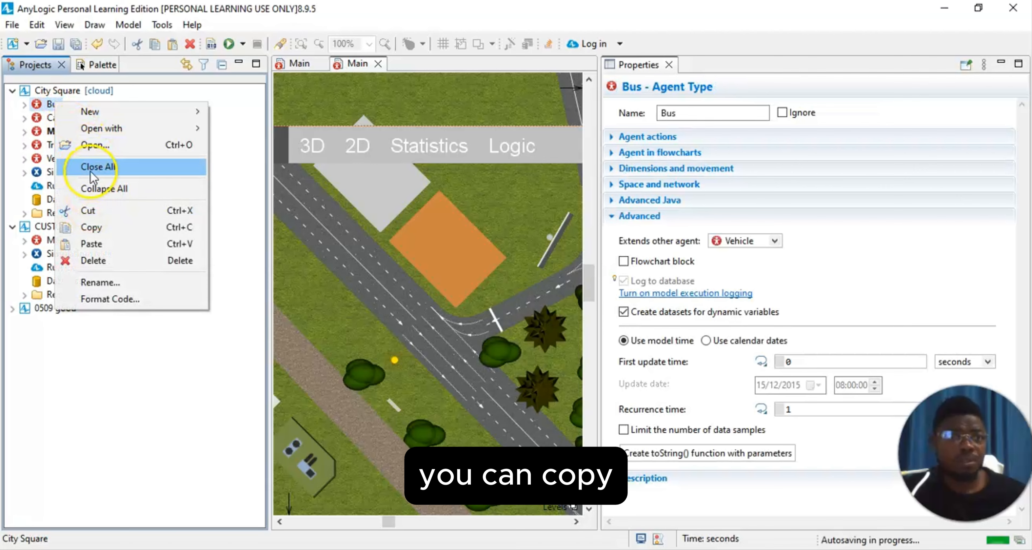
left_click(99, 225)
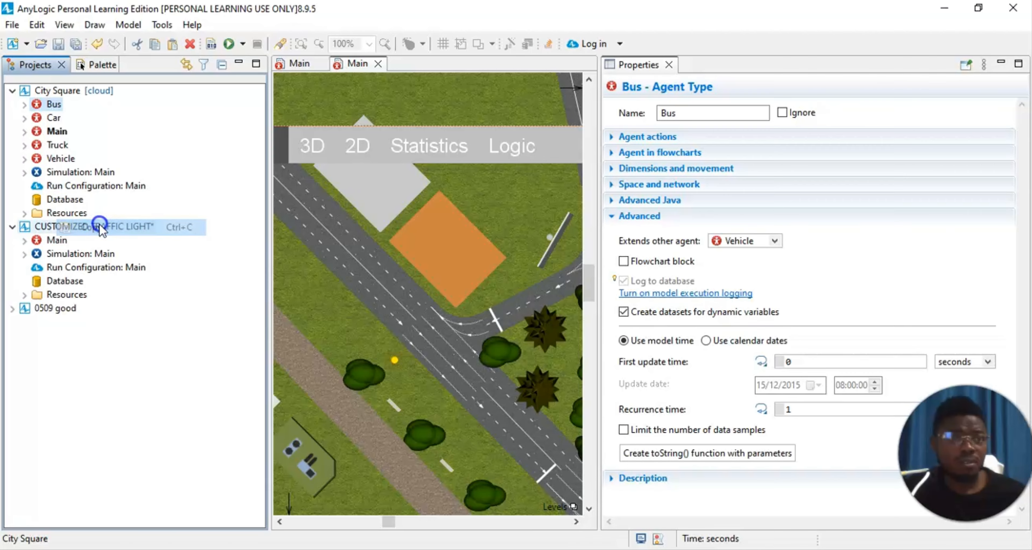
left_click(56, 227)
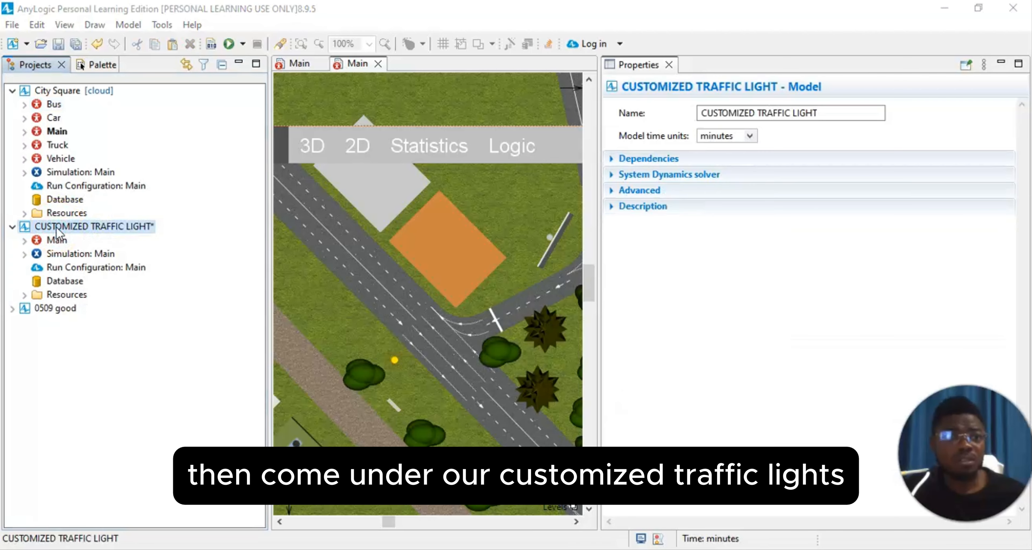
right_click(55, 227)
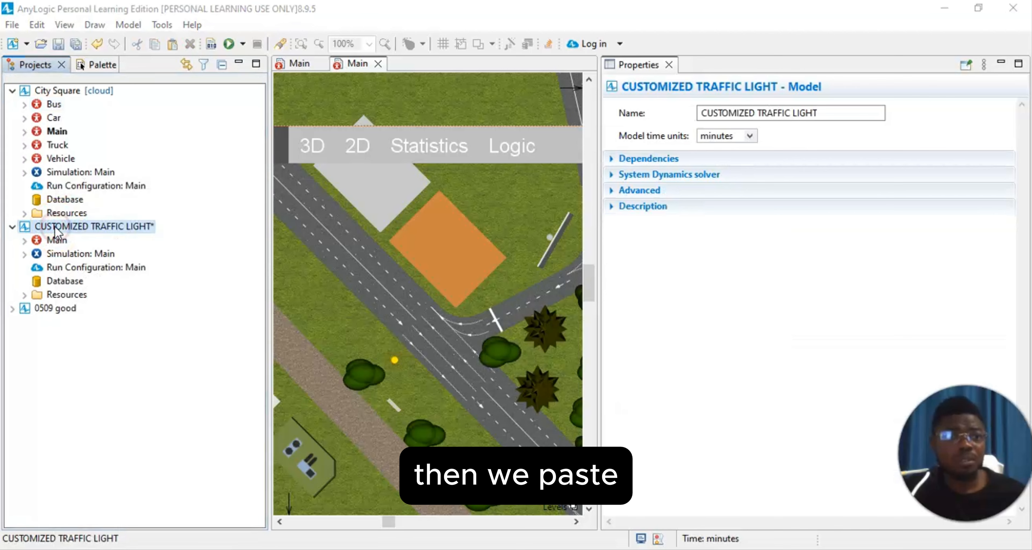
right_click(55, 219)
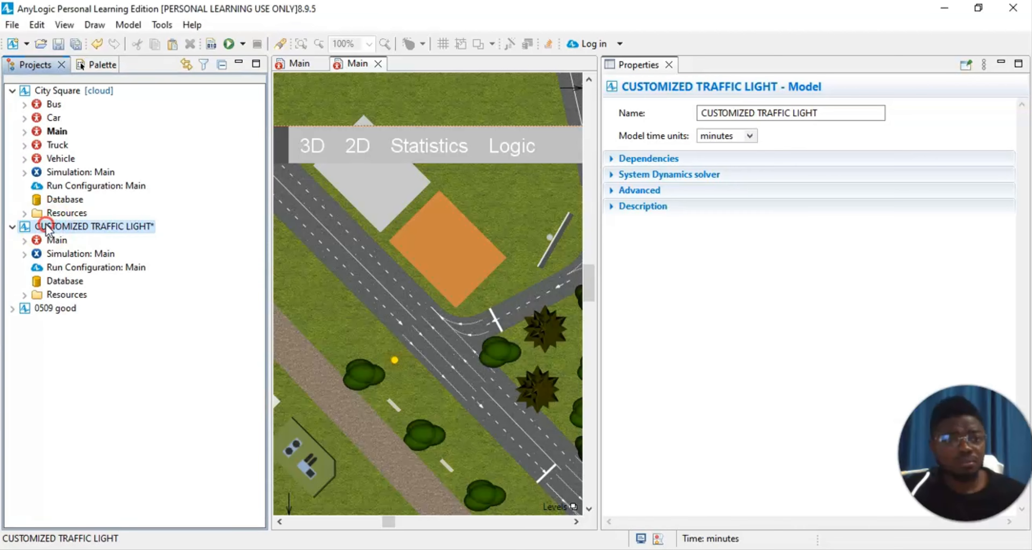
right_click(46, 225)
left_click(76, 238)
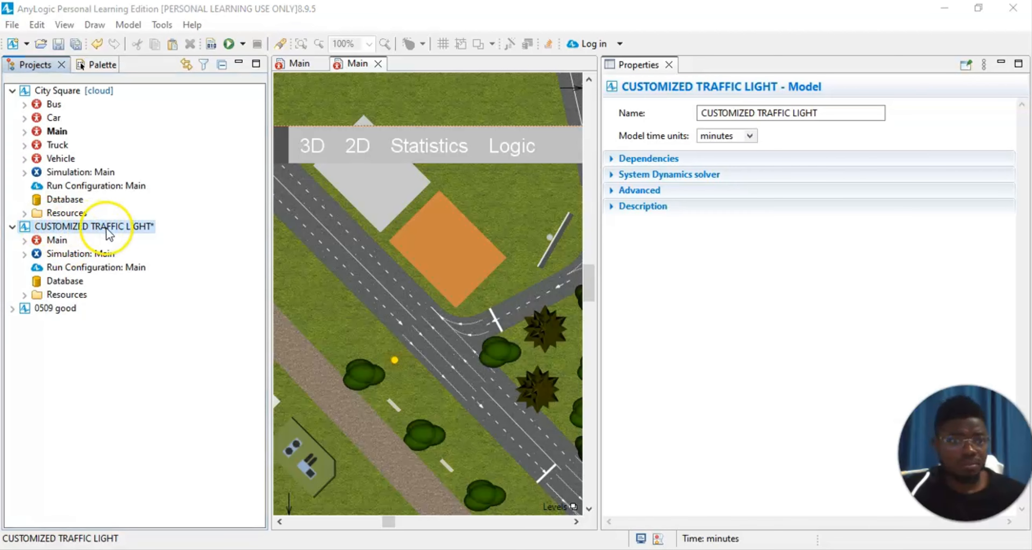
right_click(91, 226)
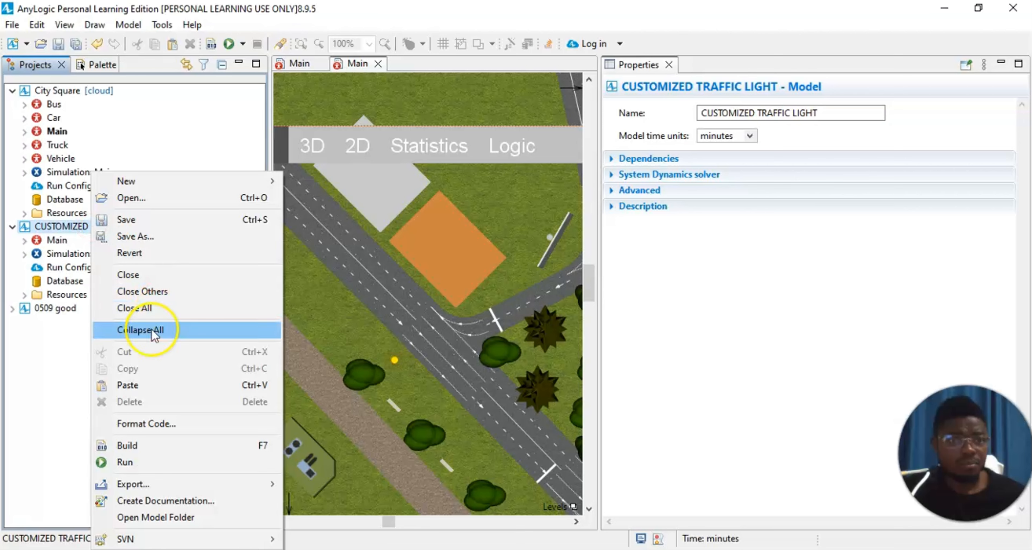
left_click(125, 386)
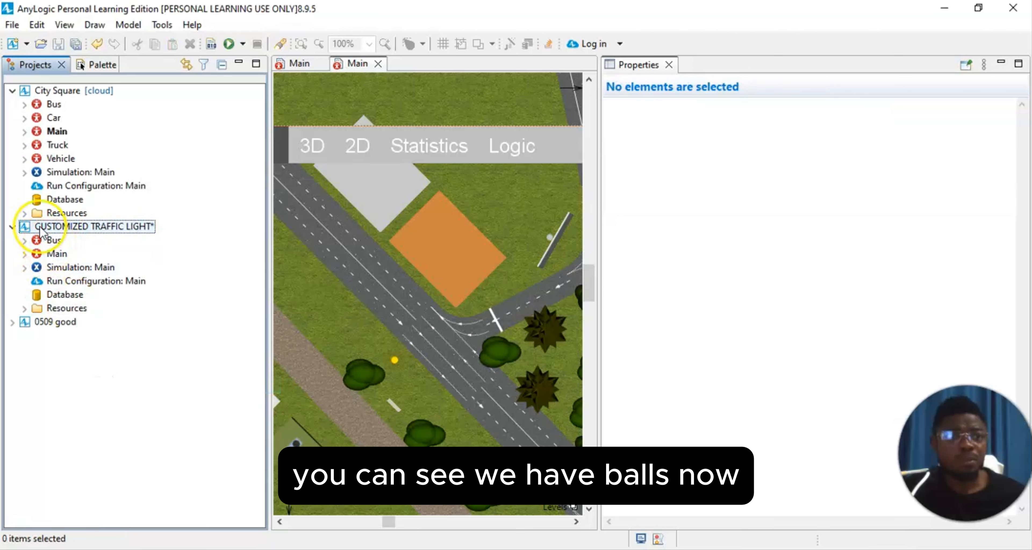
Copy the Car agent type from City Square into the CUSTOMIZED TRAFFIC LIGHT model
left_click(53, 119)
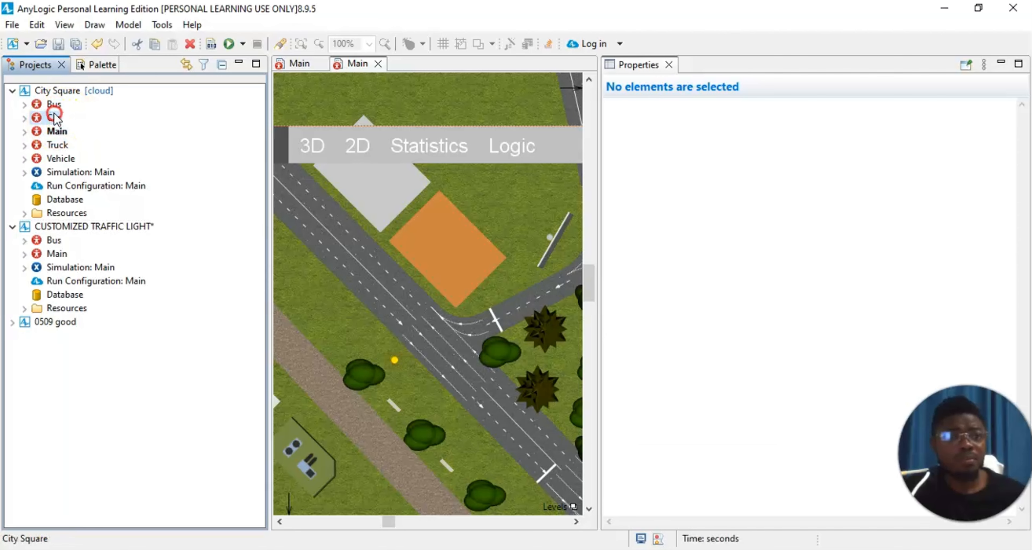
right_click(54, 116)
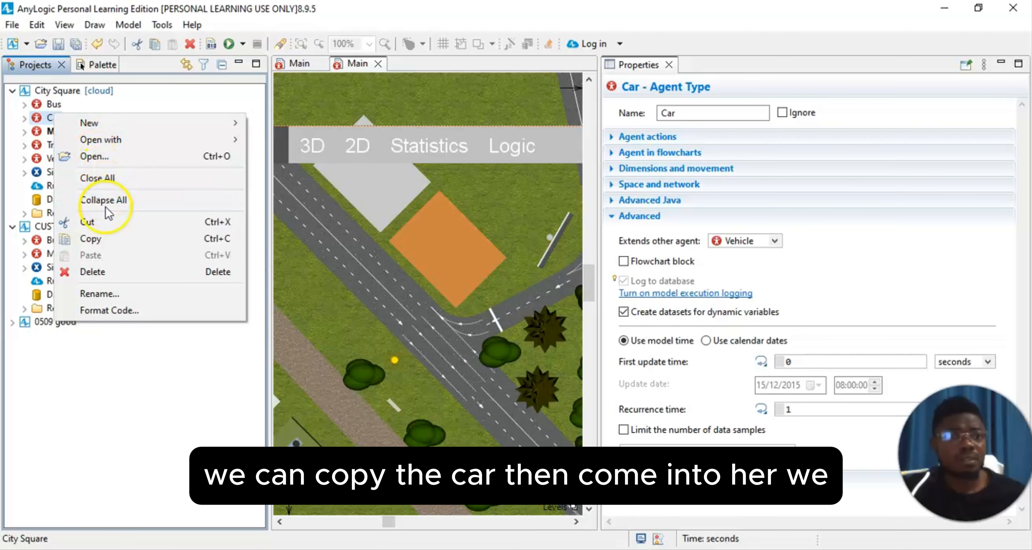
left_click(98, 238)
left_click(62, 226)
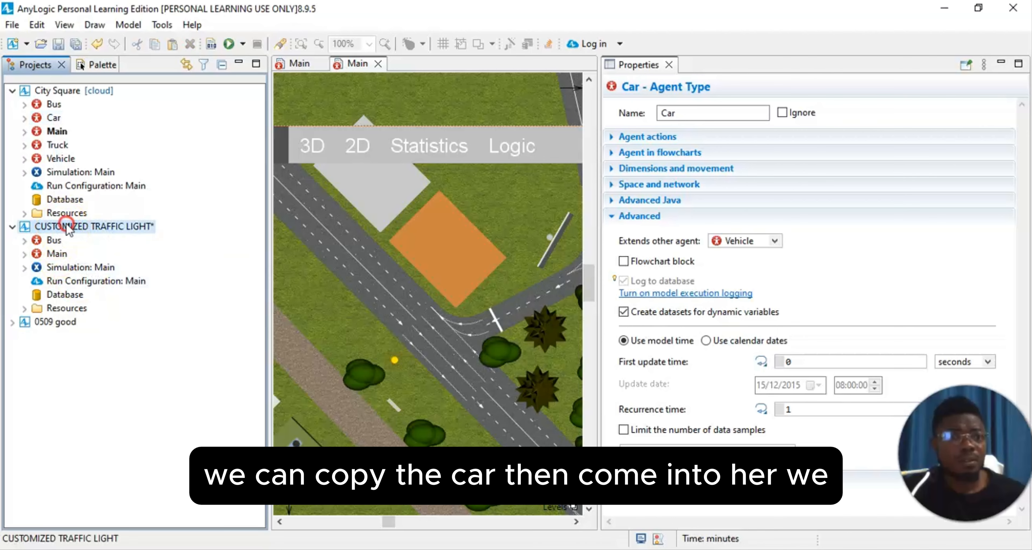
right_click(66, 224)
left_click(114, 384)
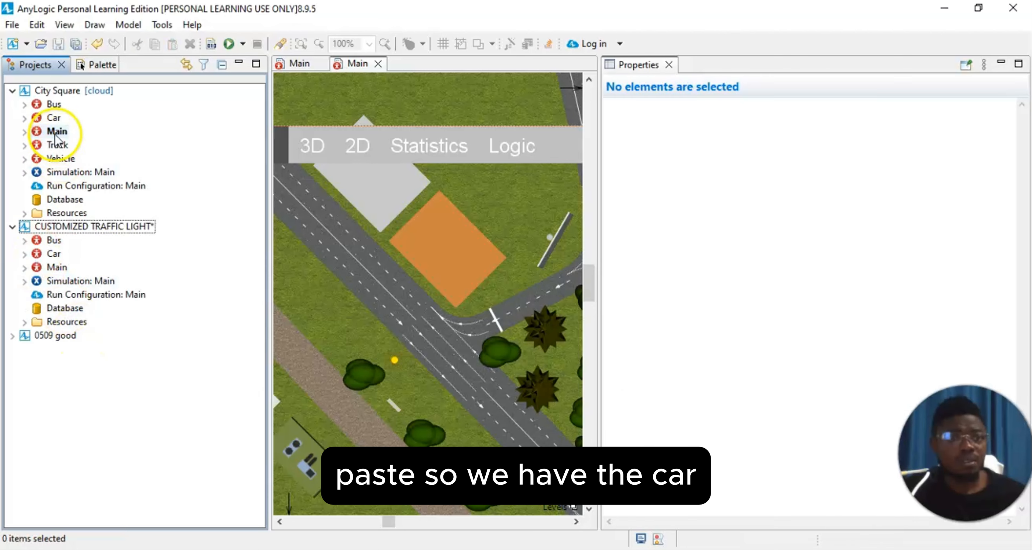
Copy the Truck agent type from City Square into the CUSTOMIZED TRAFFIC LIGHT model
left_click(56, 146)
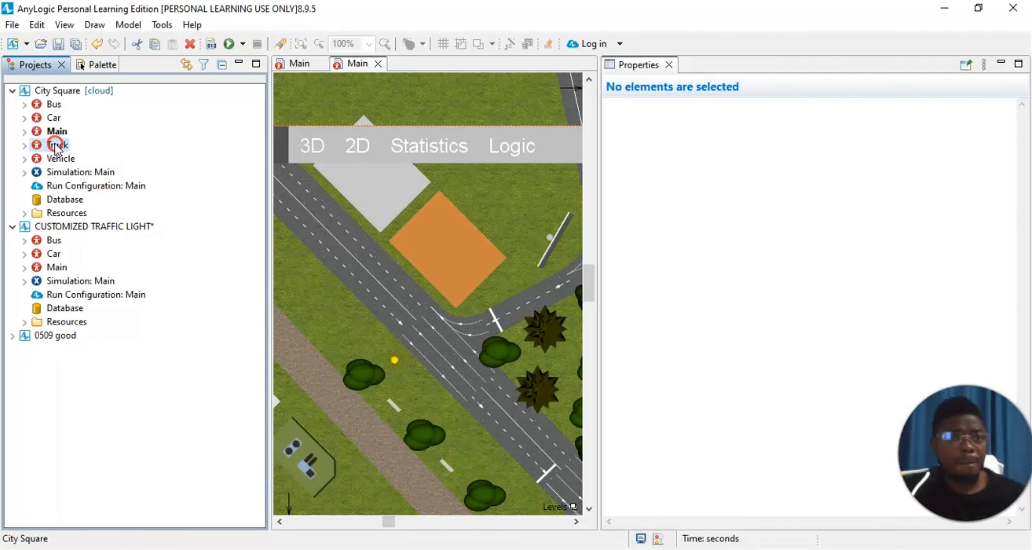
right_click(58, 144)
left_click(60, 145)
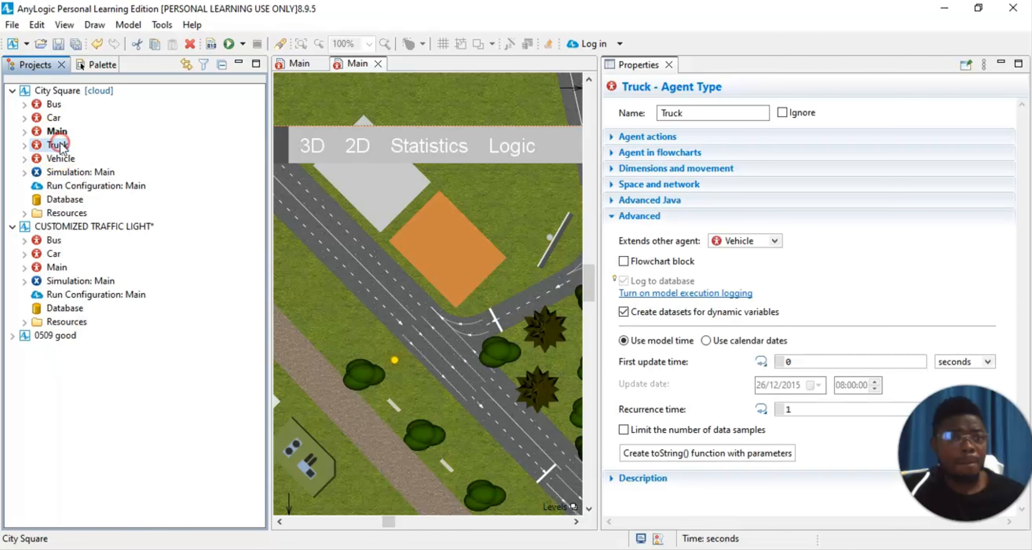
right_click(61, 145)
left_click(98, 268)
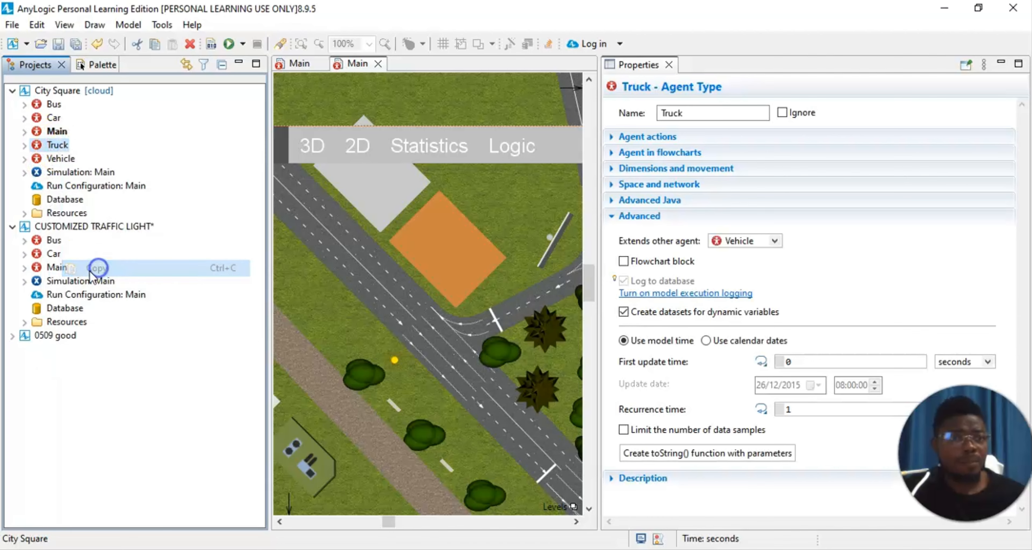
left_click(61, 227)
right_click(68, 227)
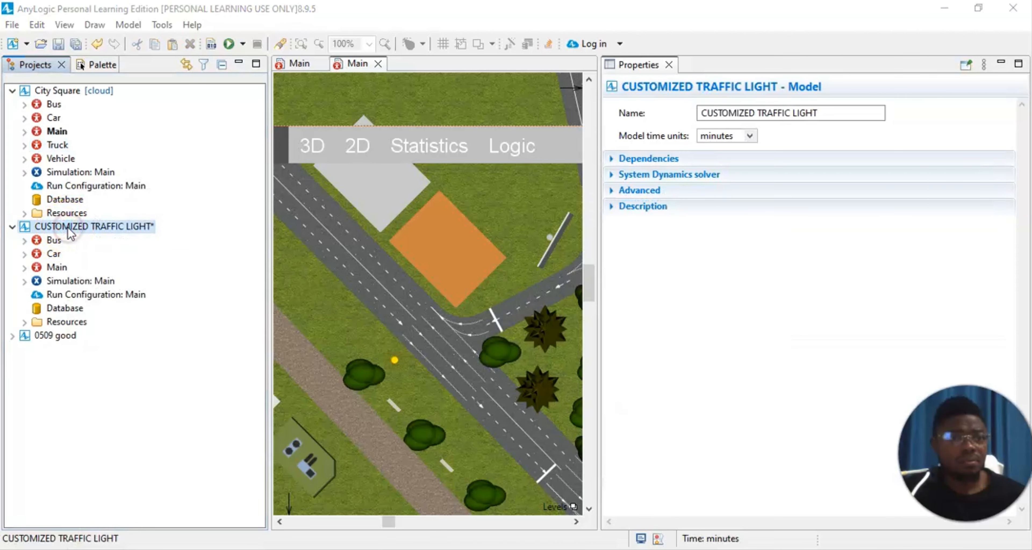
left_click(57, 242)
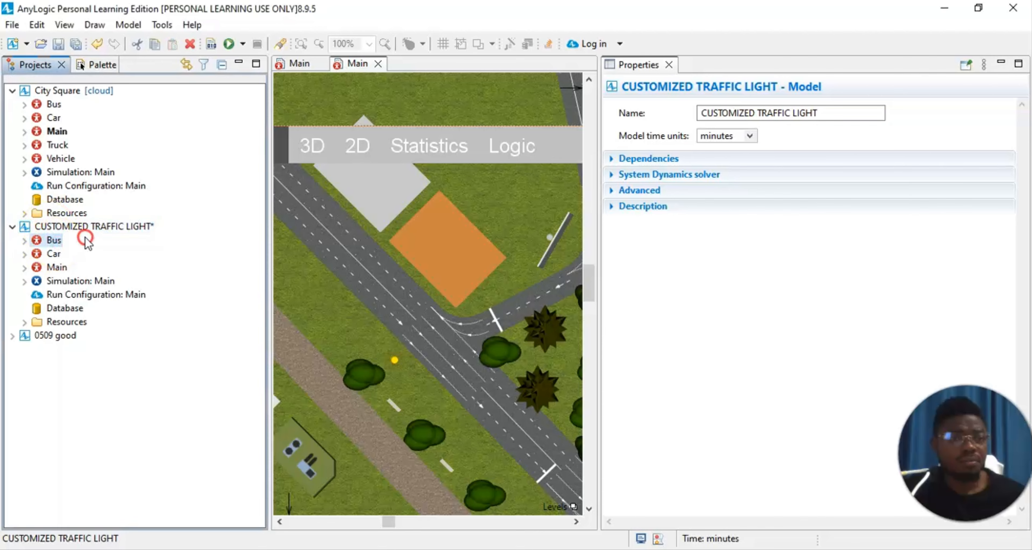
left_click(113, 225)
right_click(114, 227)
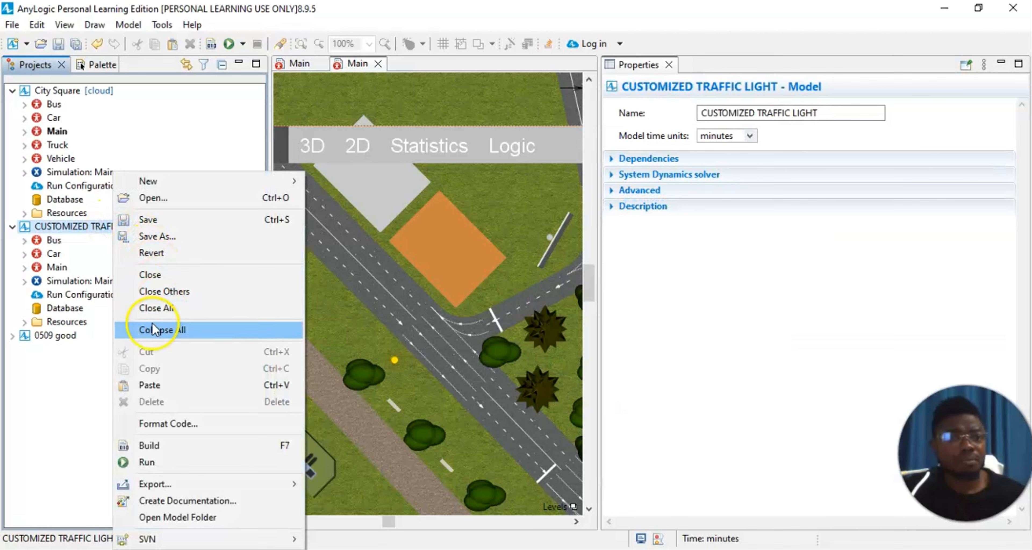
left_click(158, 380)
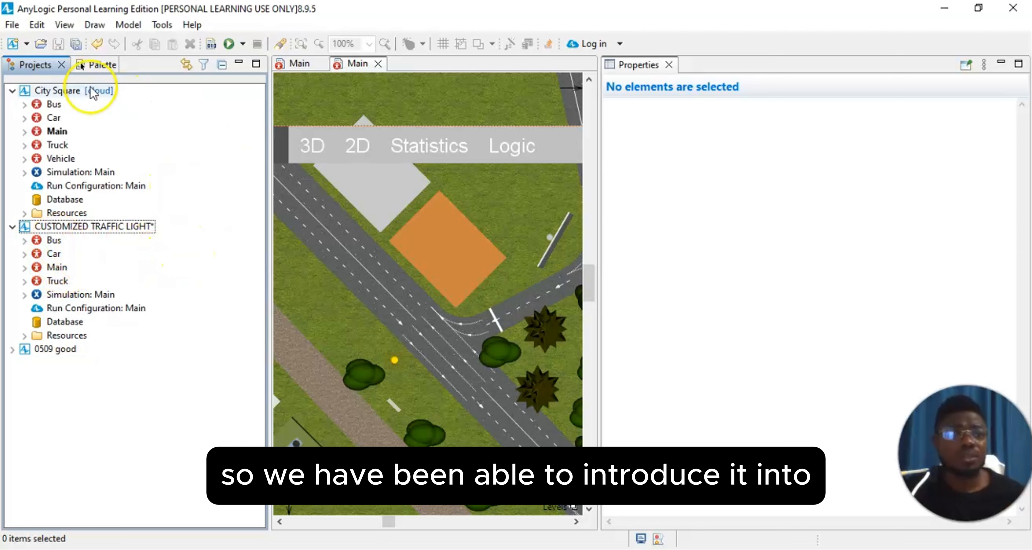
Collapse the City Square project and return to the carSourceW flowchart in CUSTOMIZED TRAFFIC LIGHT's Main diagram, with the diagram area widened
left_click(12, 90)
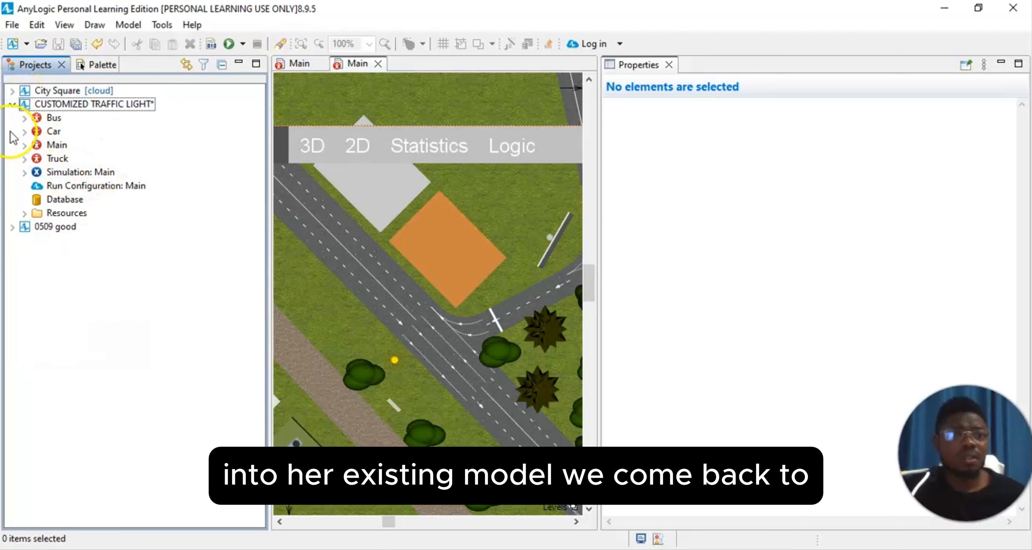
left_click(299, 64)
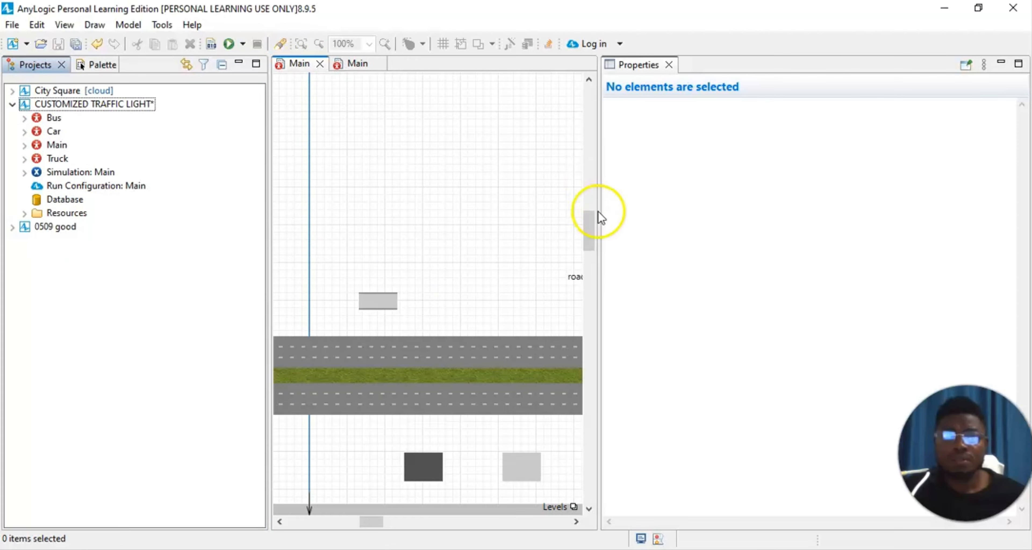
left_click_drag(599, 224, 810, 235)
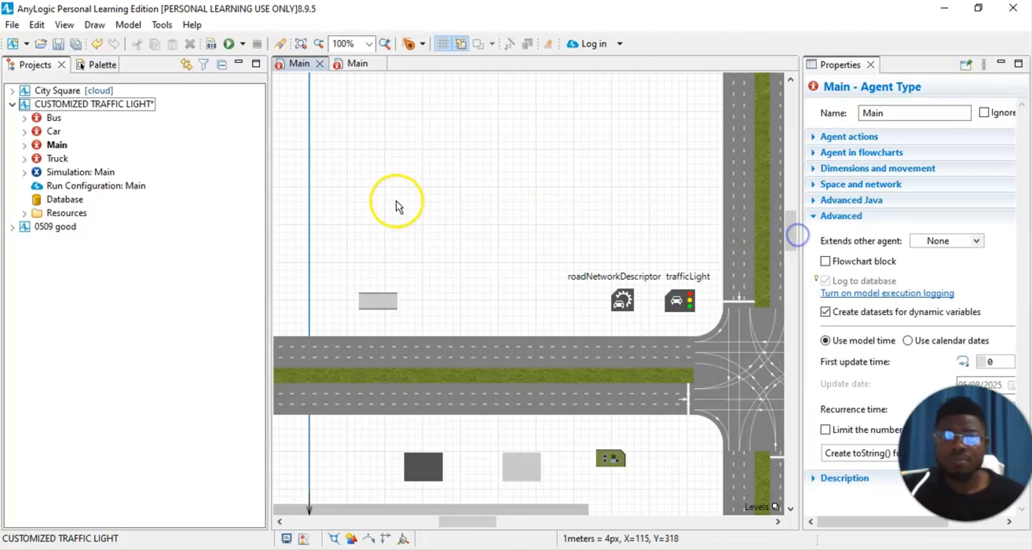
scroll(451, 230, "down", 5)
scroll(646, 317, "down", 6)
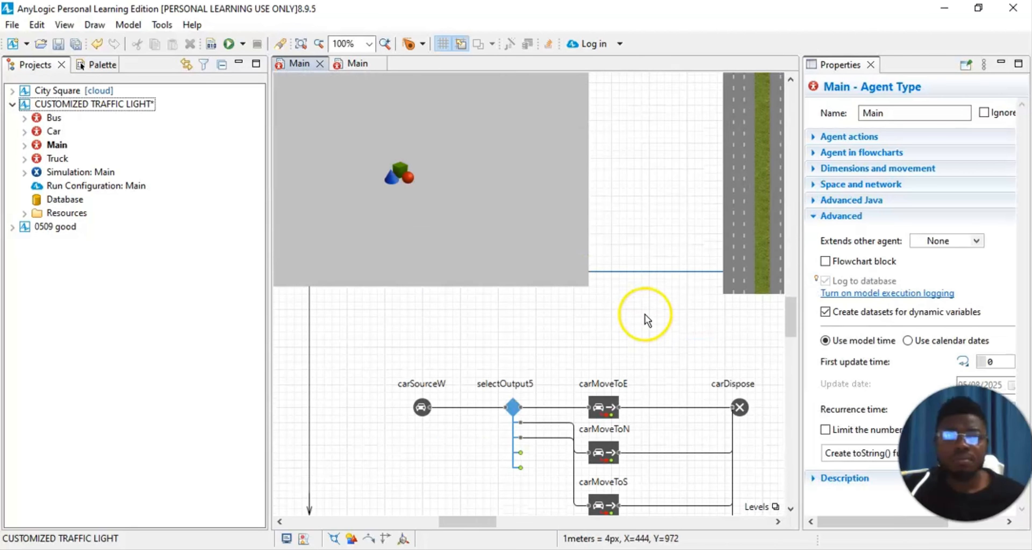
left_click(568, 259)
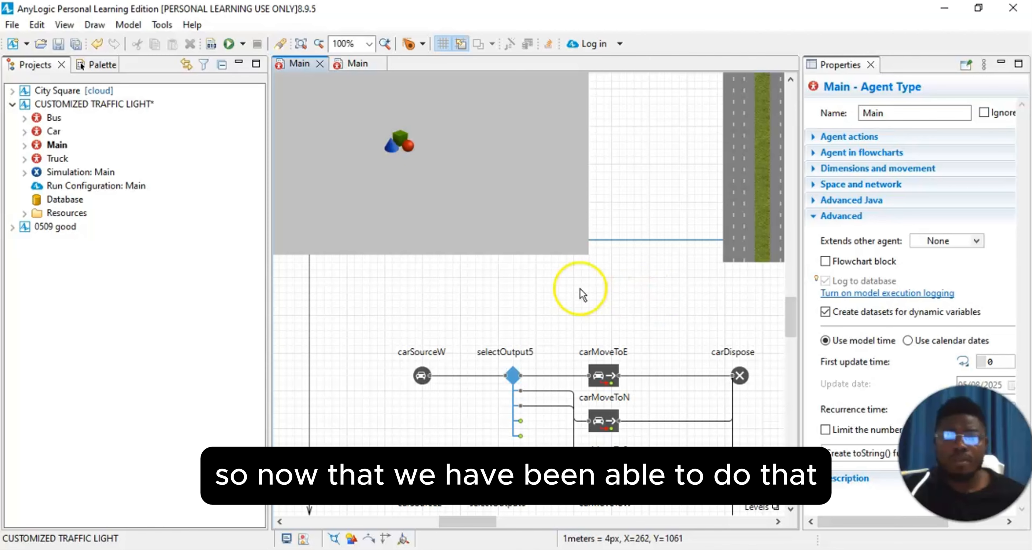
scroll(553, 296, "down", 2)
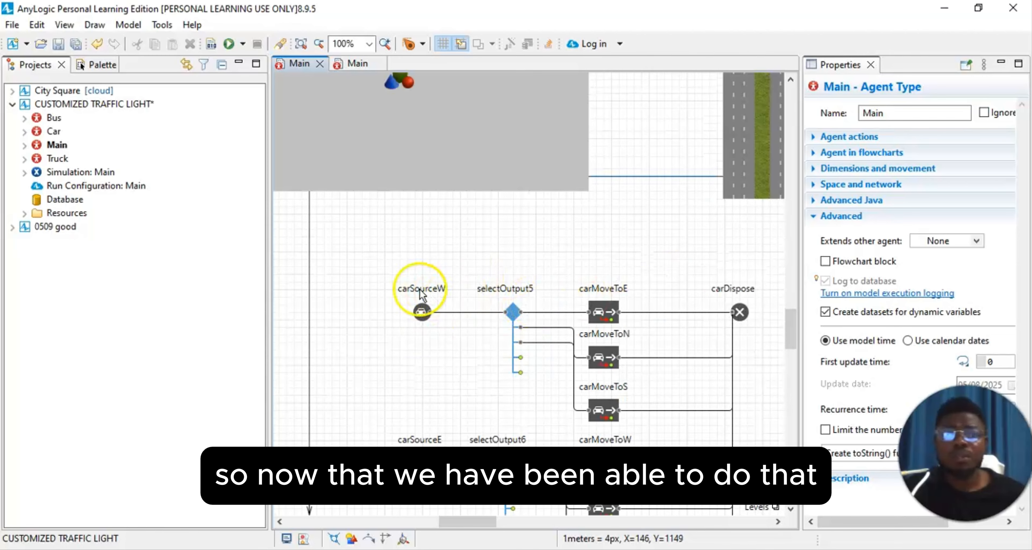
Show the properties of the carSourceW block, with enough width to read its settings in full
scroll(460, 271, "down", 1)
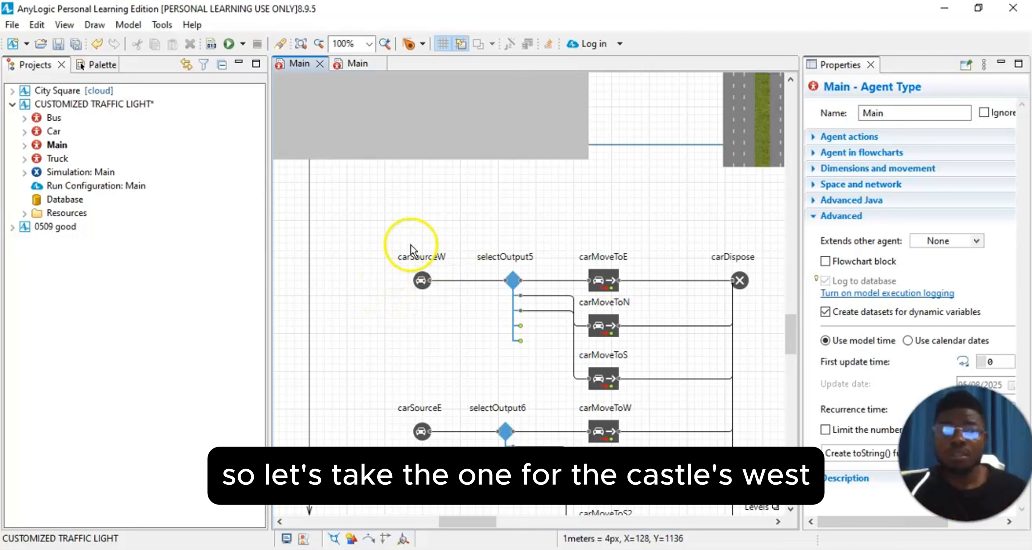
left_click(423, 281)
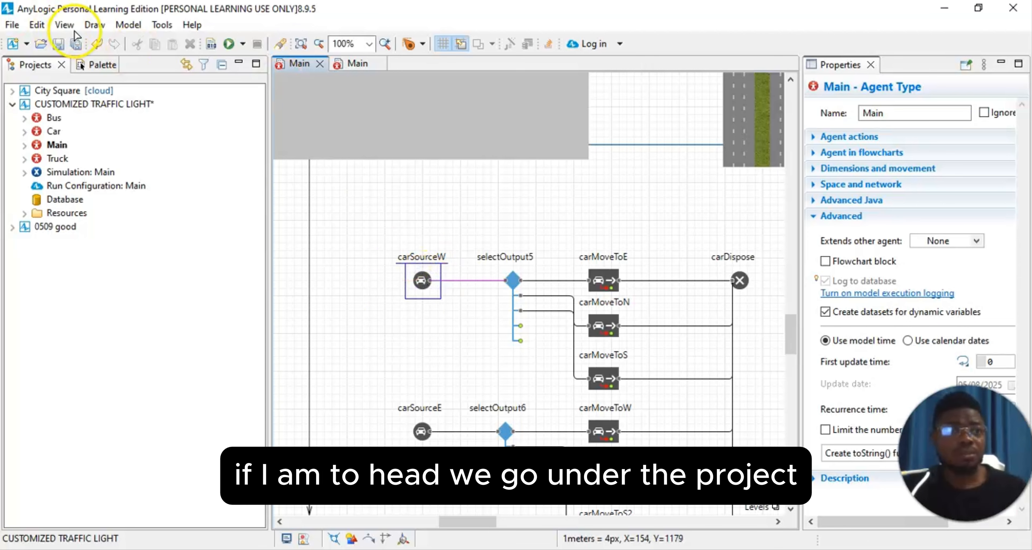
left_click(64, 26)
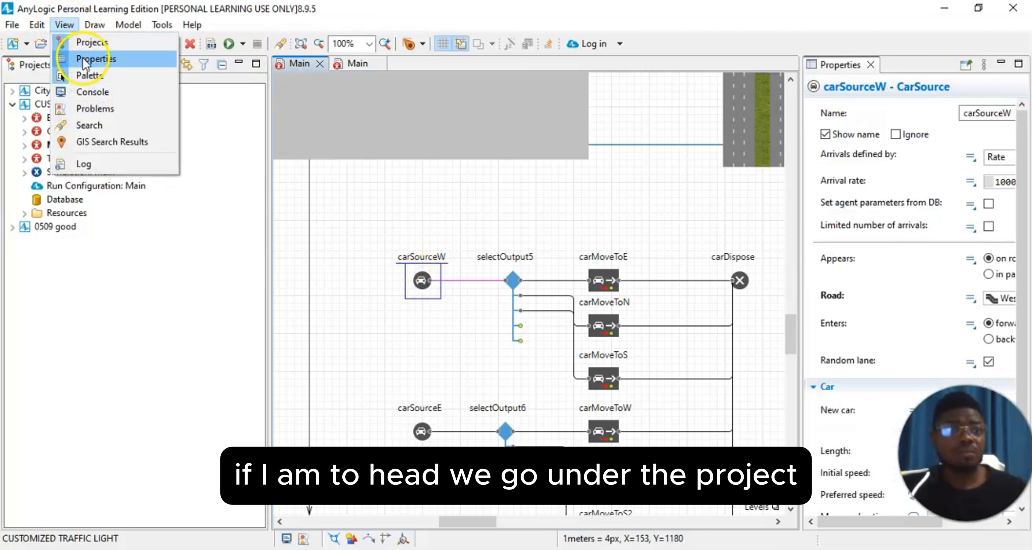
left_click(72, 58)
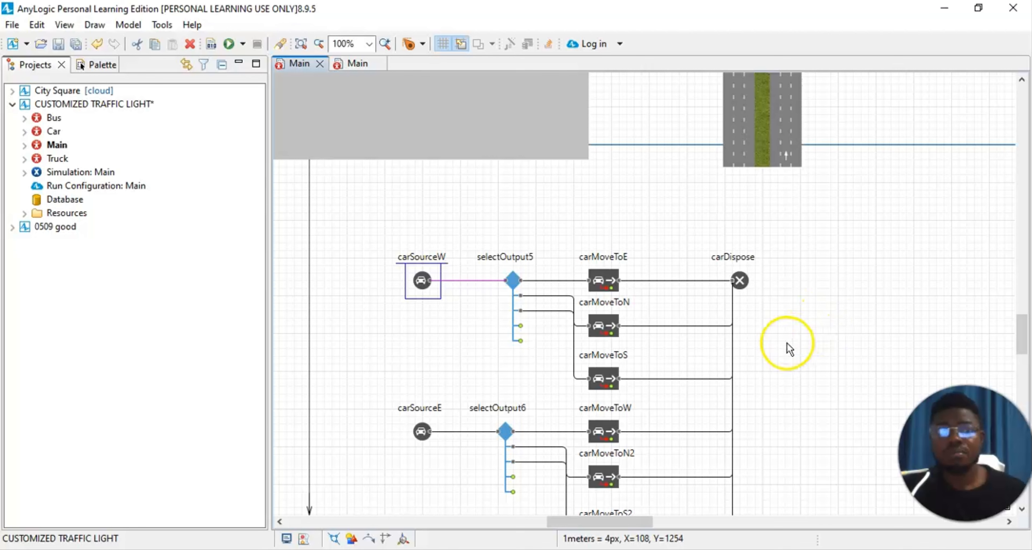
left_click(64, 25)
left_click(80, 60)
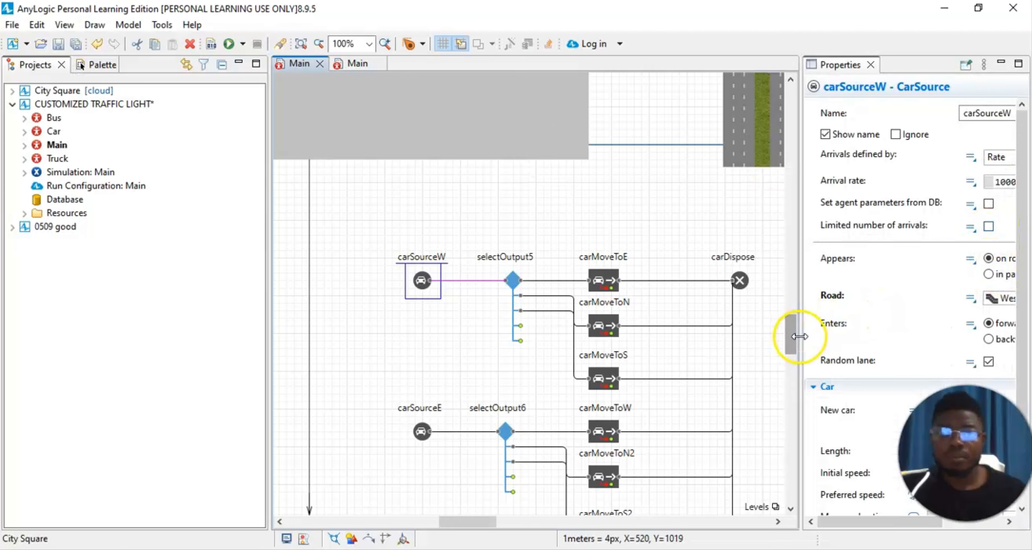
left_click_drag(798, 337, 728, 333)
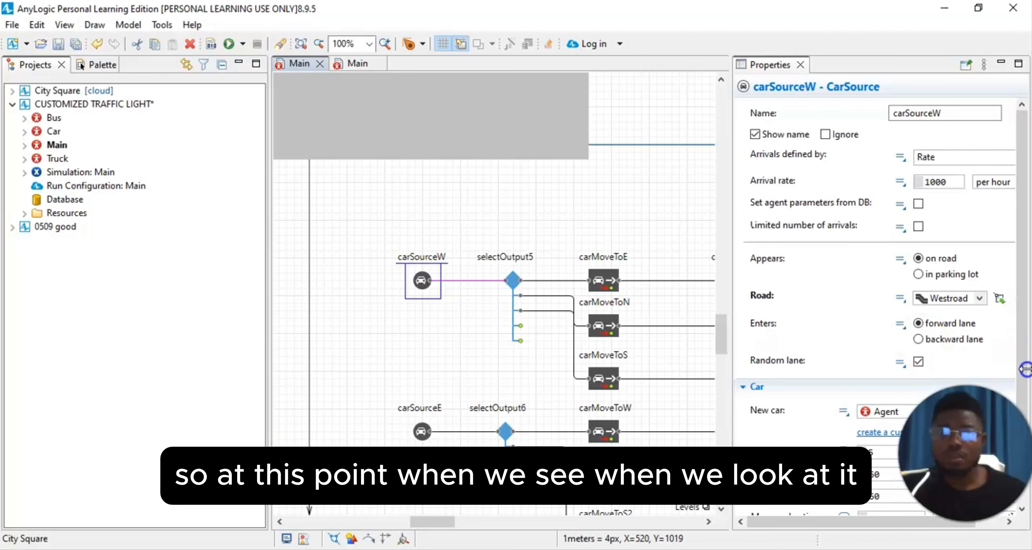
Set carSourceW to generate the model's own Car agent type as its new car, and close the properties
scroll(978, 354, "down", 3)
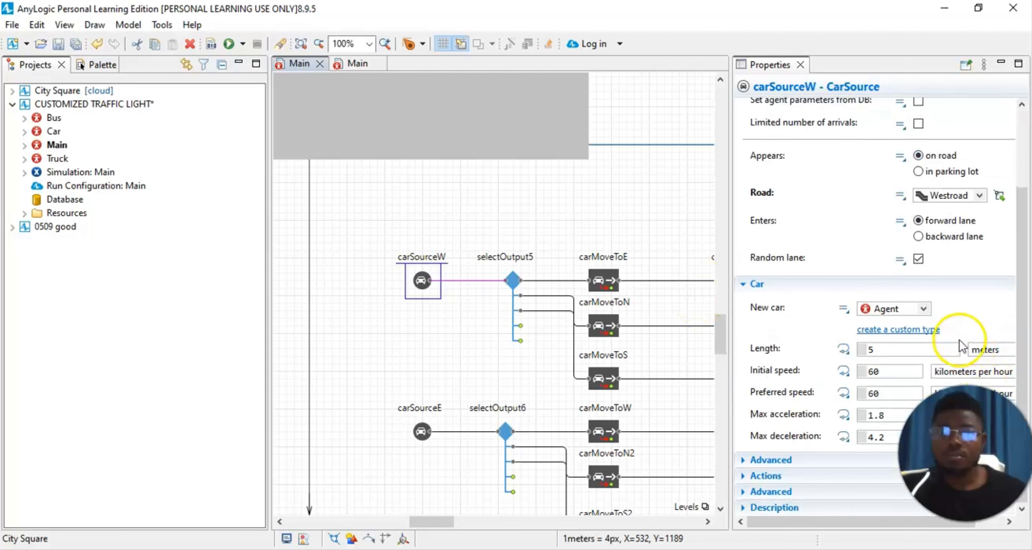
scroll(914, 288, "up", 3)
scroll(913, 277, "down", 3)
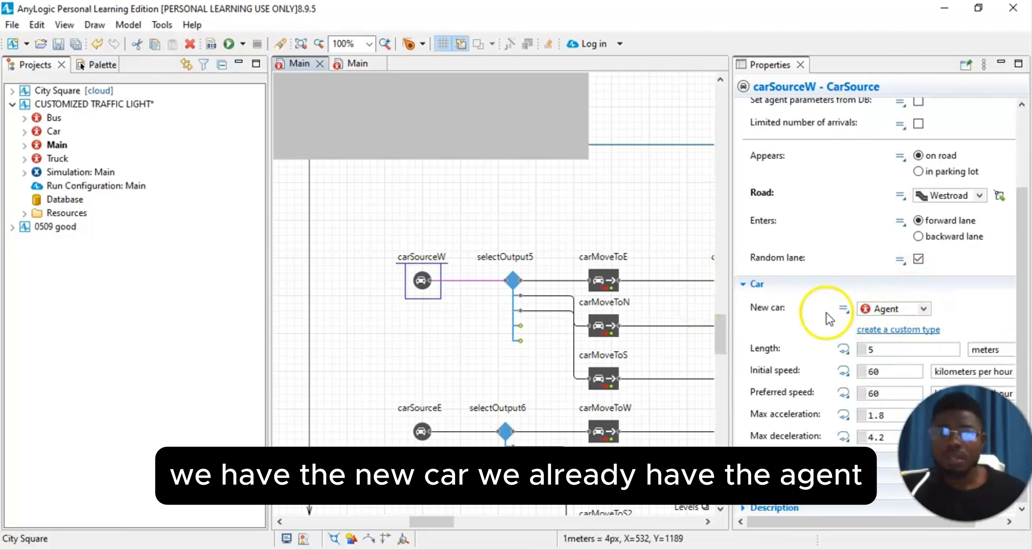
left_click(922, 311)
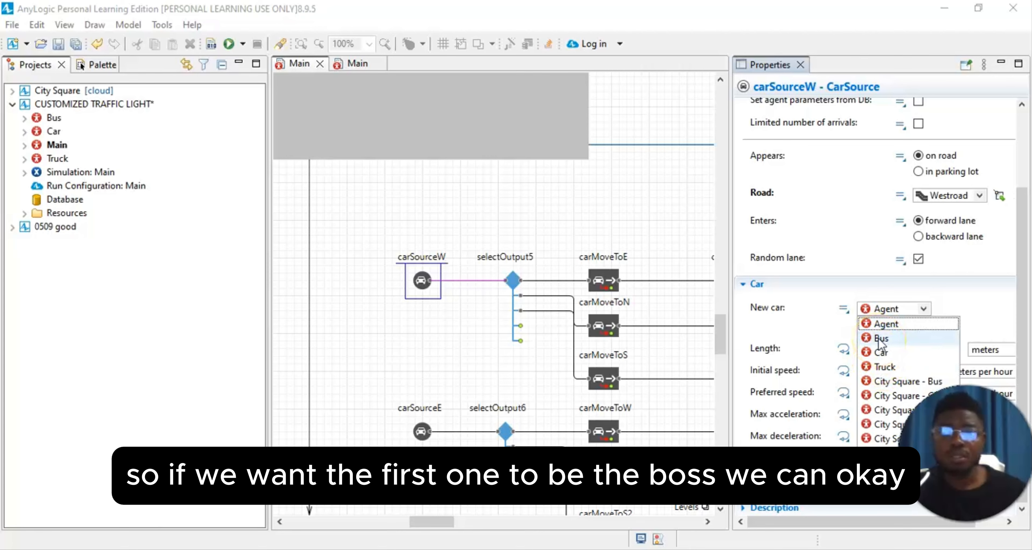
left_click(880, 352)
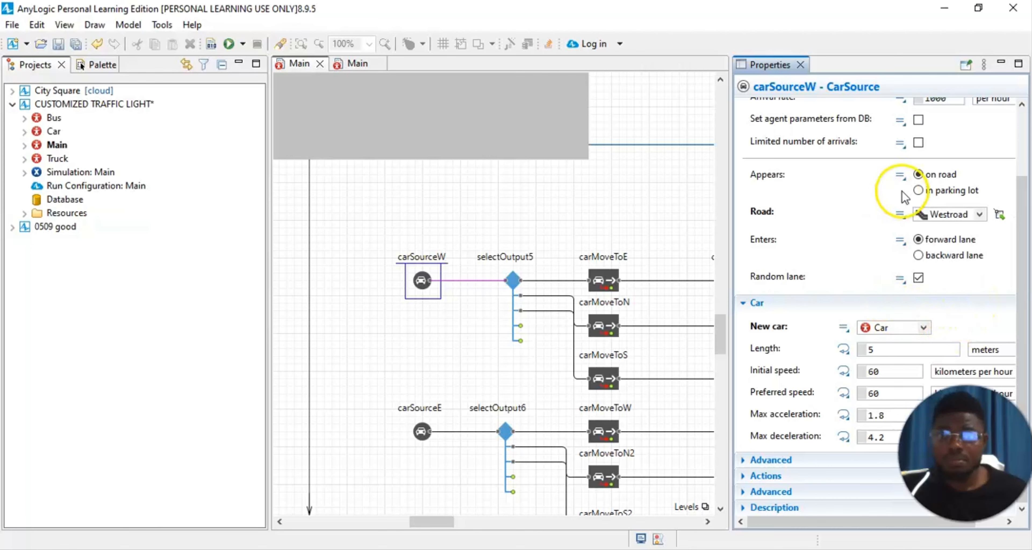
left_click(799, 66)
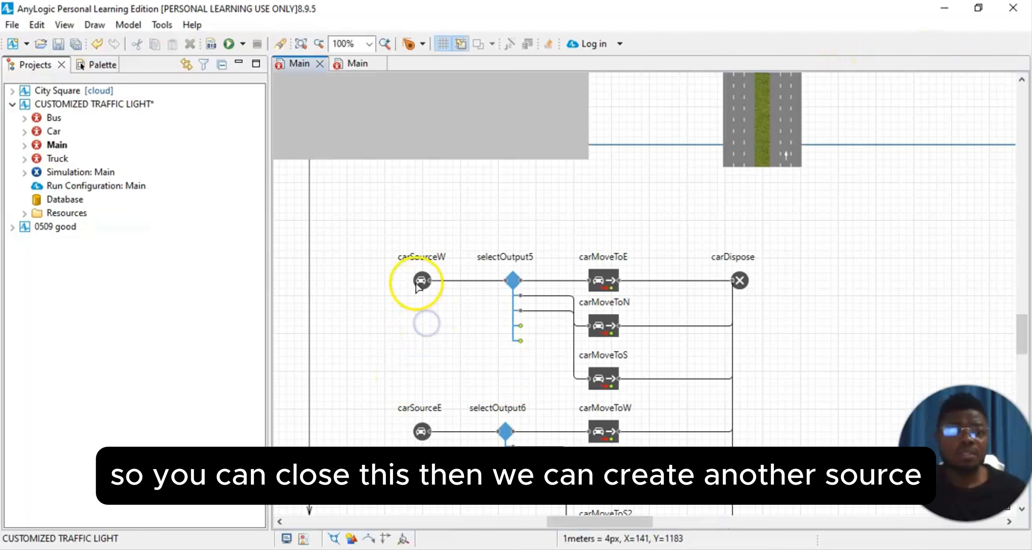
Duplicate the carSourceW block twice and stack both copies directly below the original
left_click(418, 282)
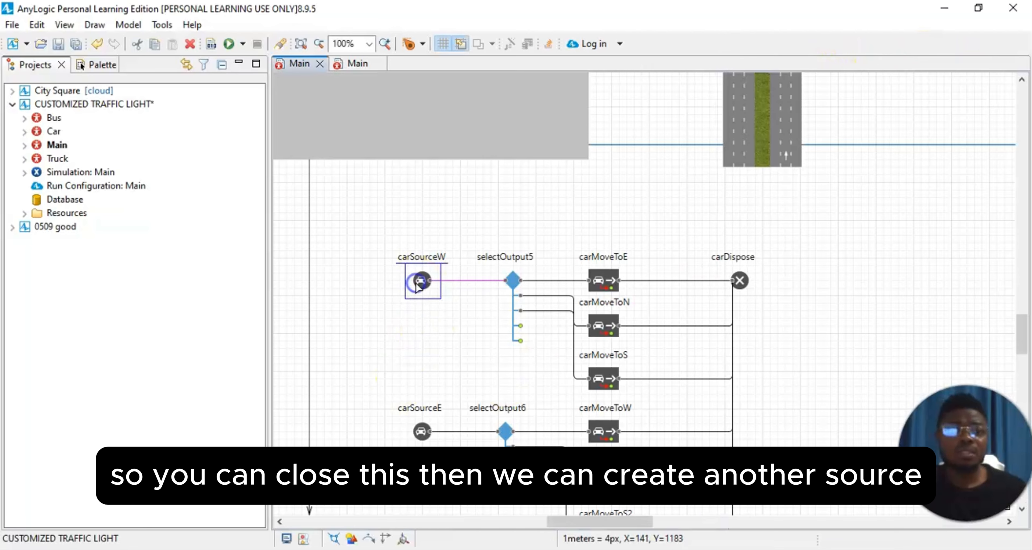
left_click(429, 320)
key("ctrl+v")
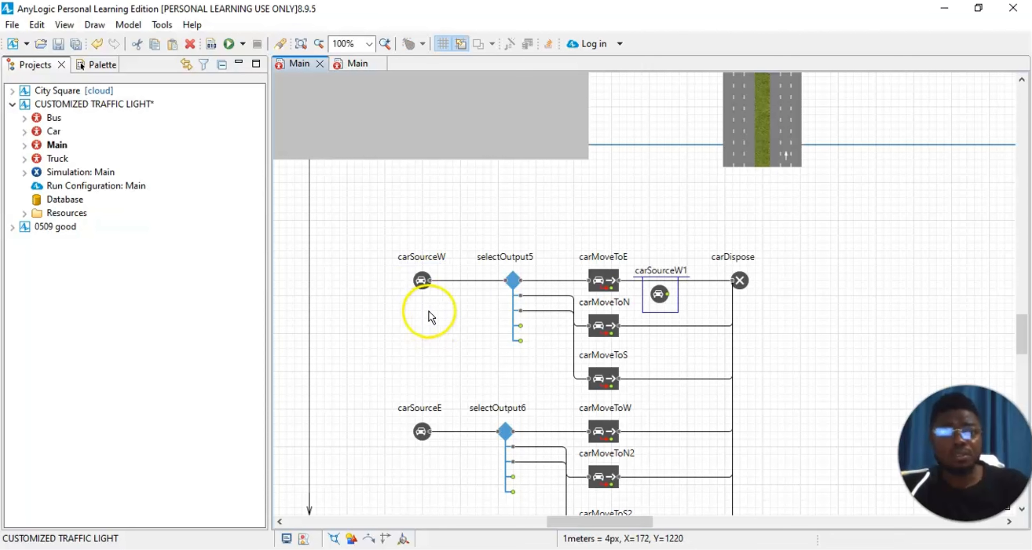
left_click_drag(660, 294, 413, 326)
left_click(416, 345)
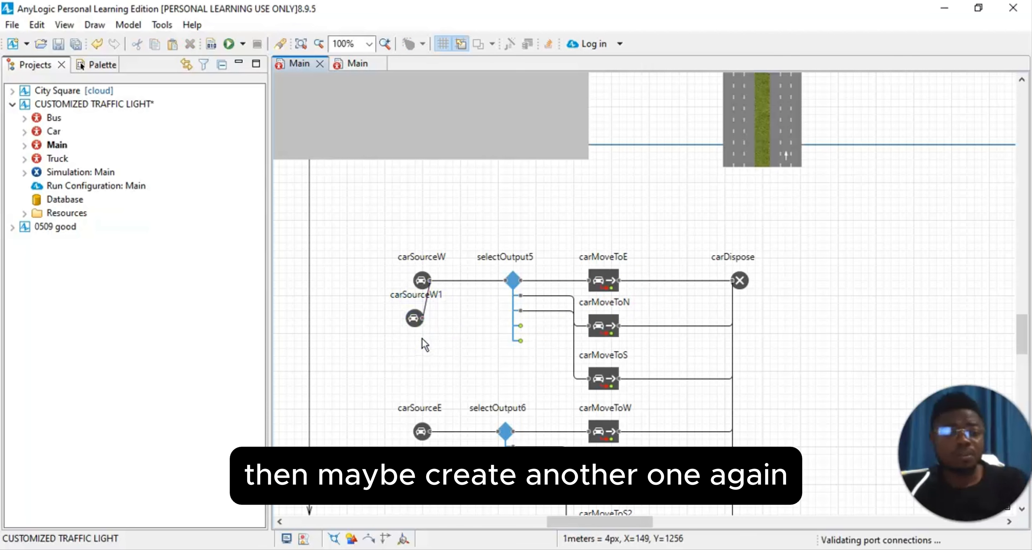
key("ctrl+v")
left_click_drag(659, 295, 440, 331)
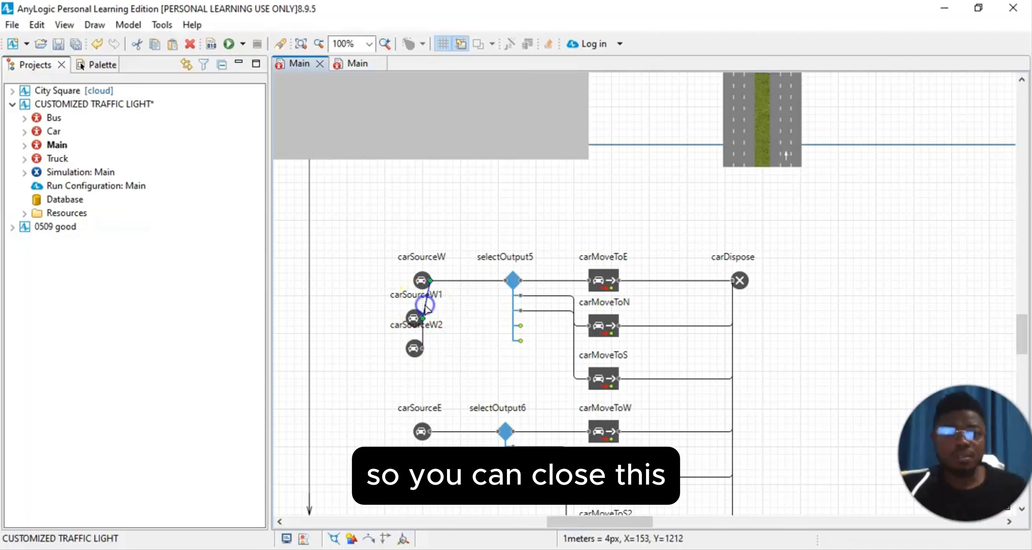
Delete the stray connectors between the three west car sources and connect carSourceW1 and carSourceW2 to the input of selectOutput5
key("Delete")
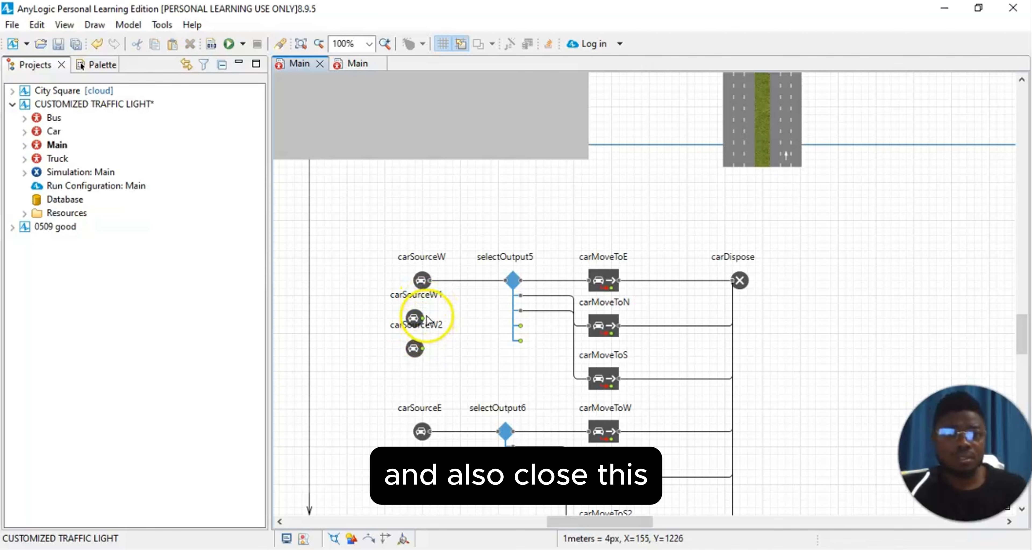
left_click(424, 319)
left_click_drag(436, 319, 505, 283)
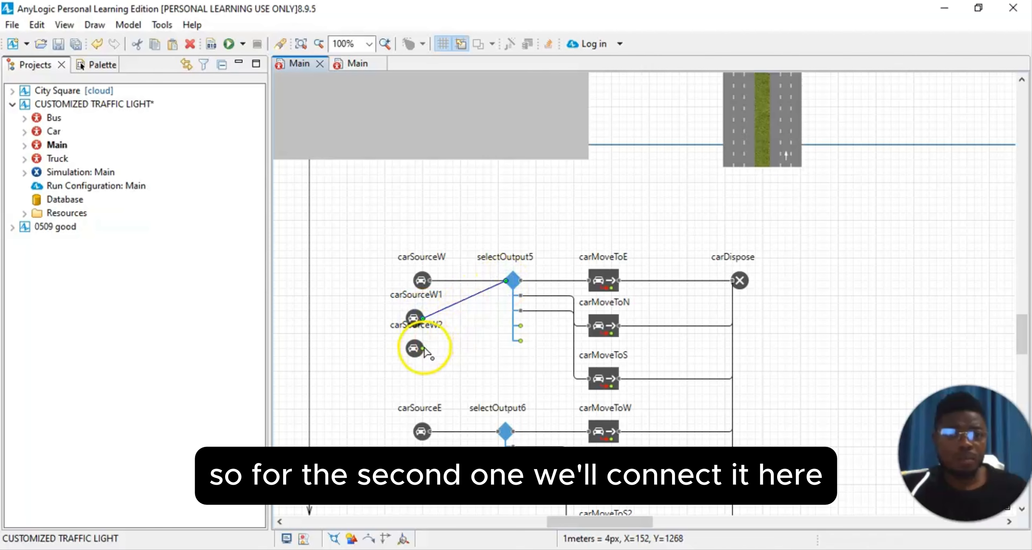
left_click_drag(423, 348, 424, 348)
left_click_drag(467, 313, 505, 283)
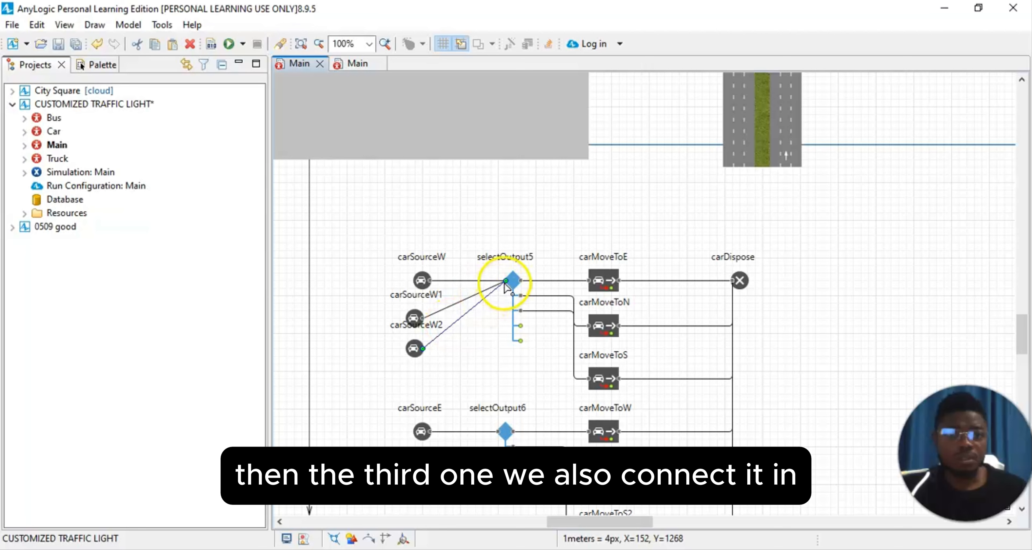
Set carSourceW1 to generate the model's own Bus agent type as its new car, and close the properties
left_click(417, 320)
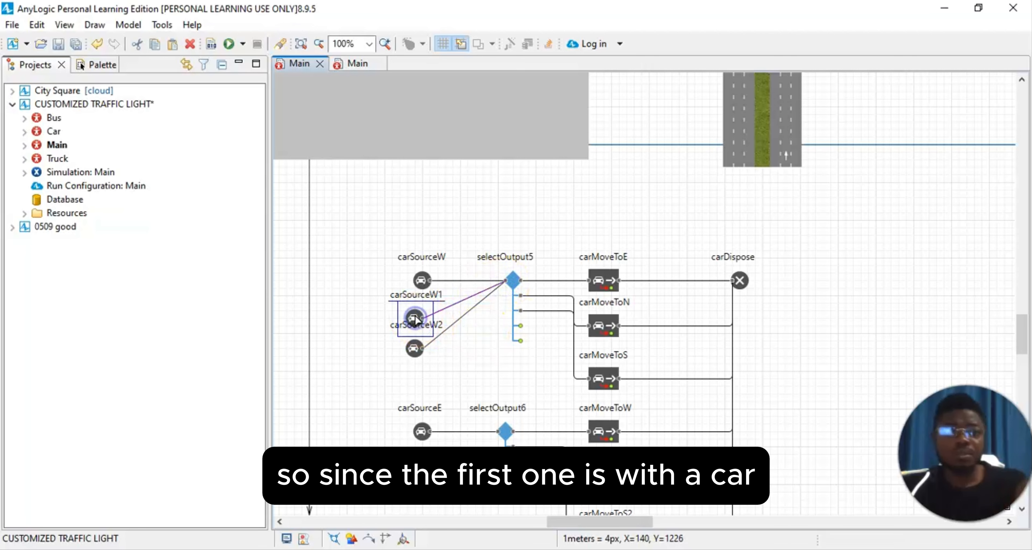
left_click(64, 25)
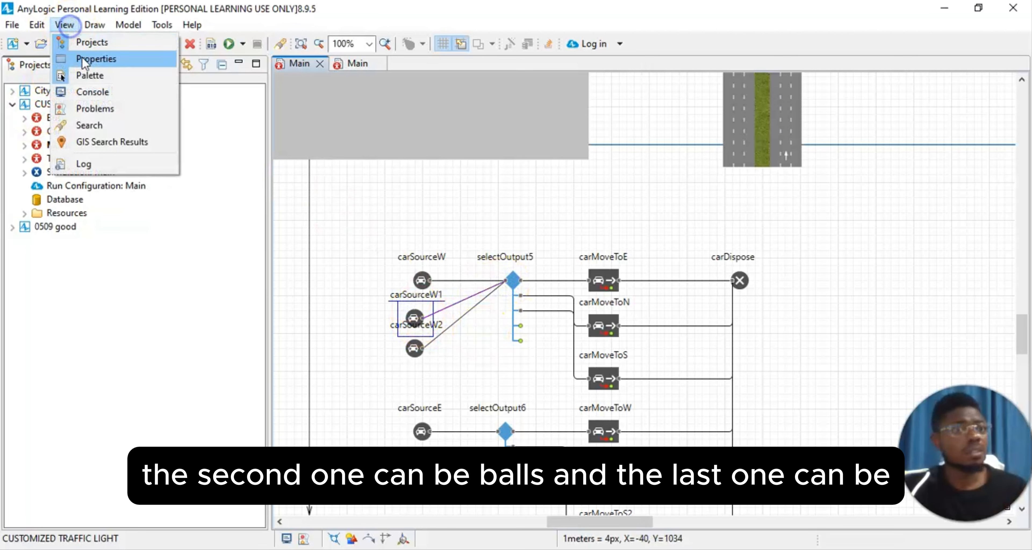
left_click(82, 57)
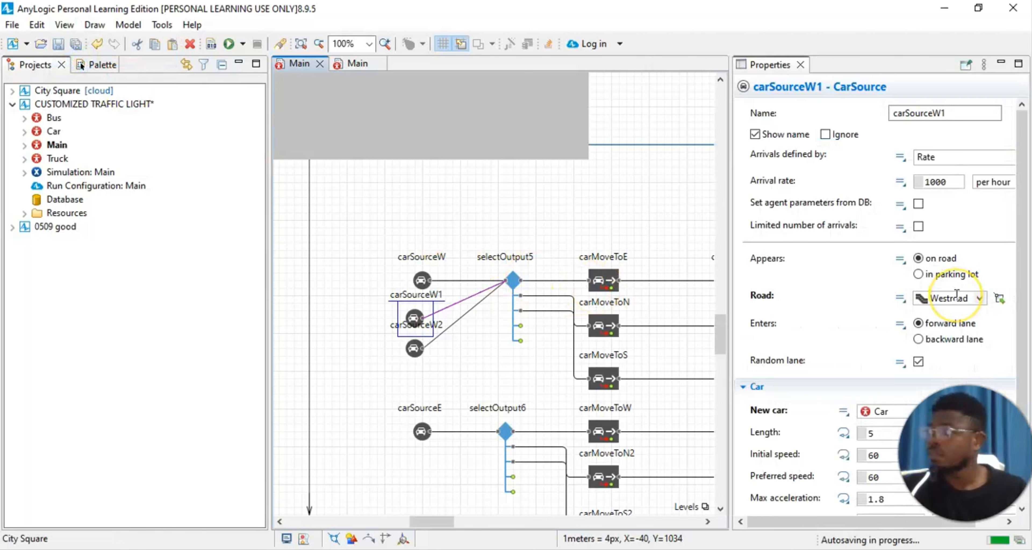
scroll(925, 329, "down", 3)
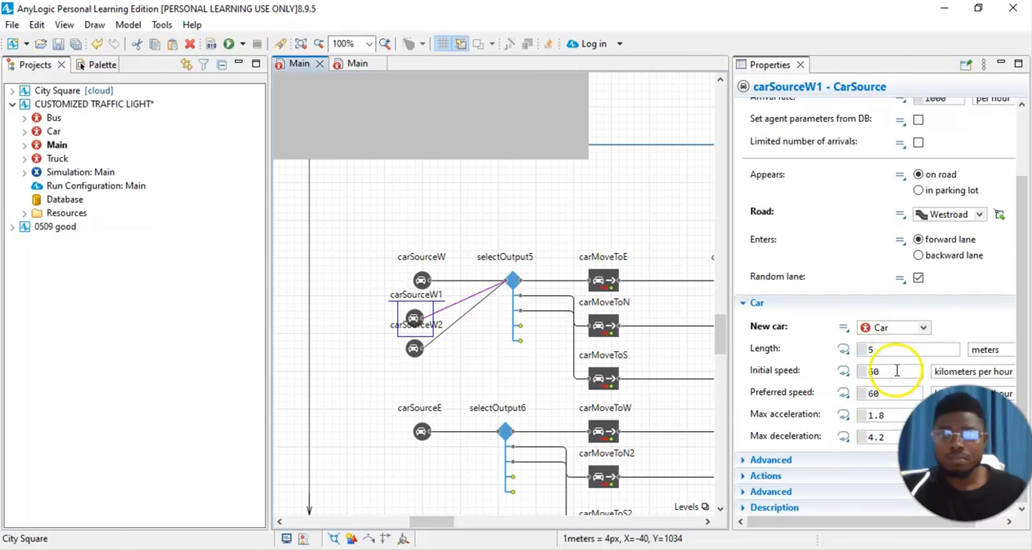
left_click(923, 329)
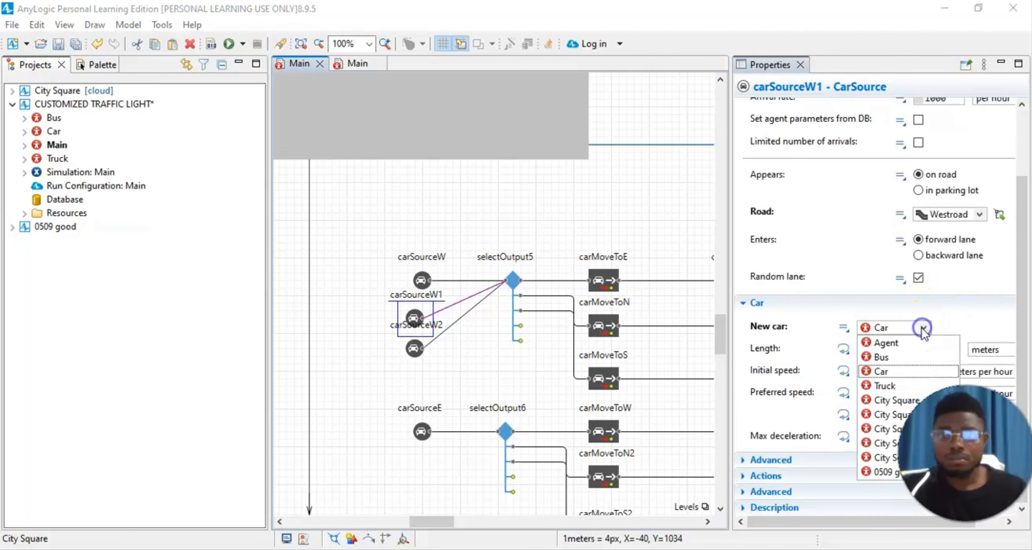
left_click(878, 358)
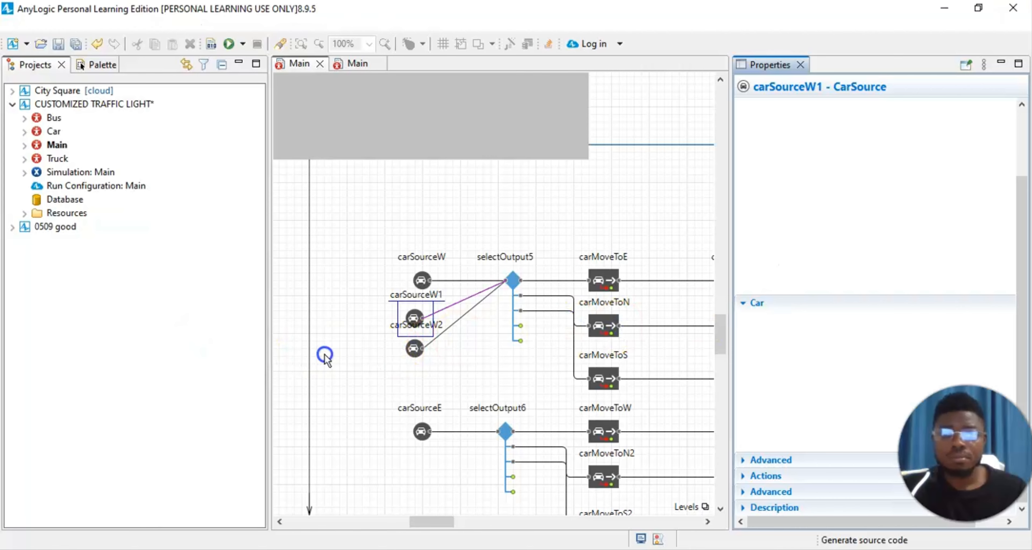
left_click(327, 363)
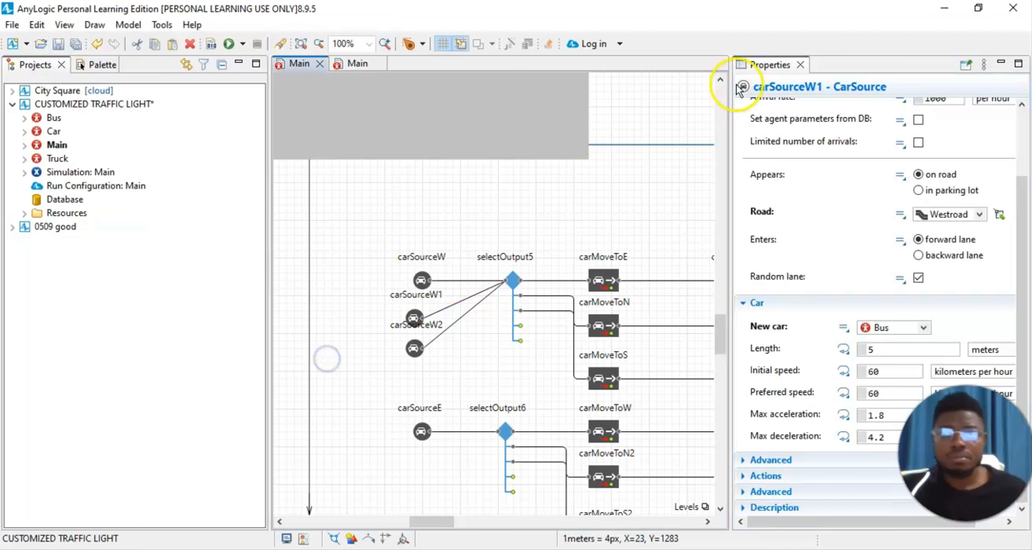
left_click(800, 65)
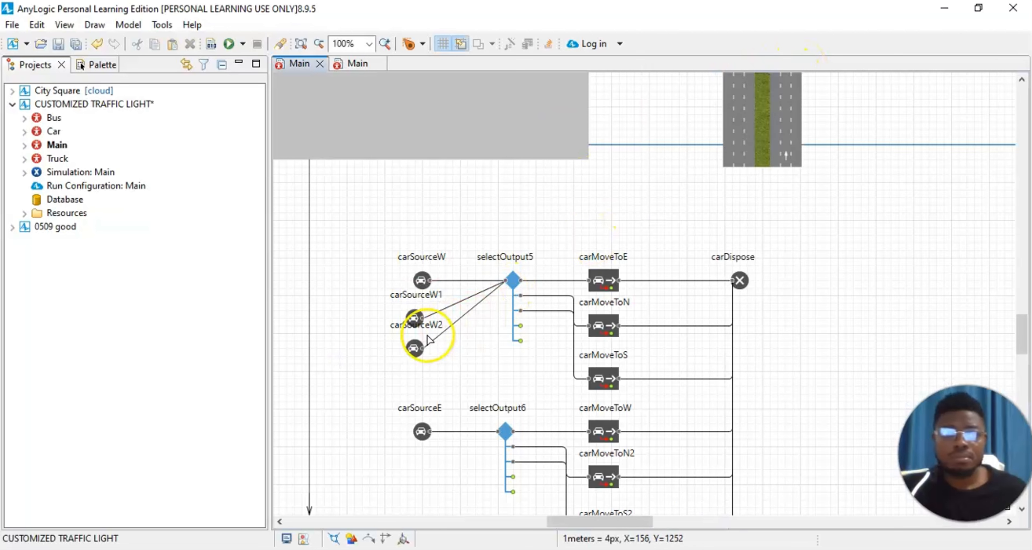
Set carSourceW2 to generate the model's own Truck agent type as its new car, and close the properties
left_click(415, 347)
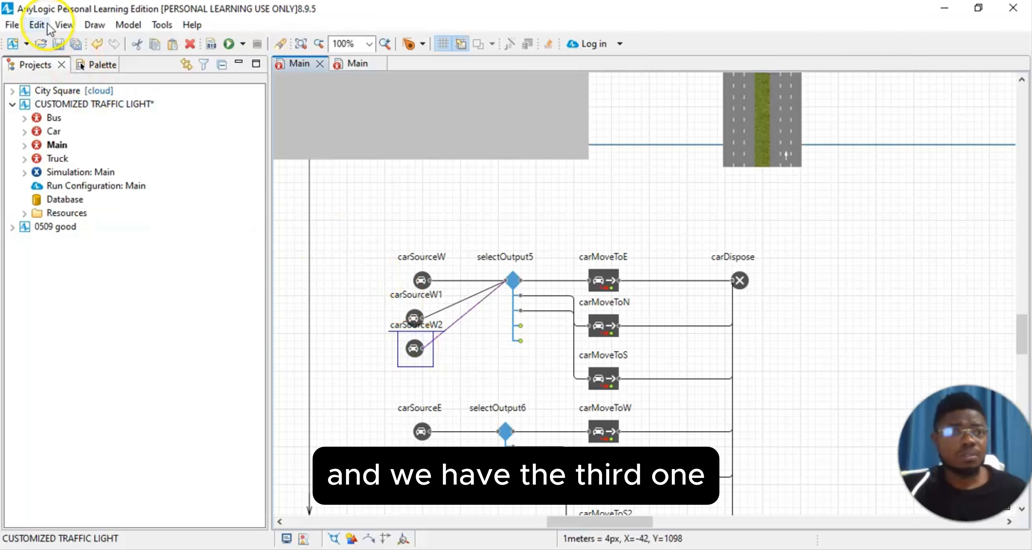
left_click(64, 25)
left_click(80, 58)
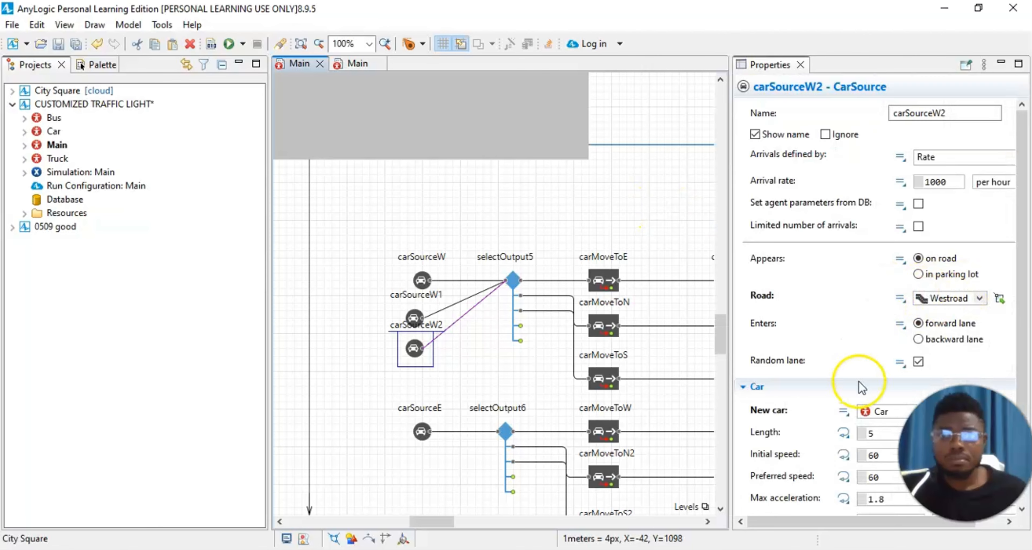
scroll(893, 376, "down", 3)
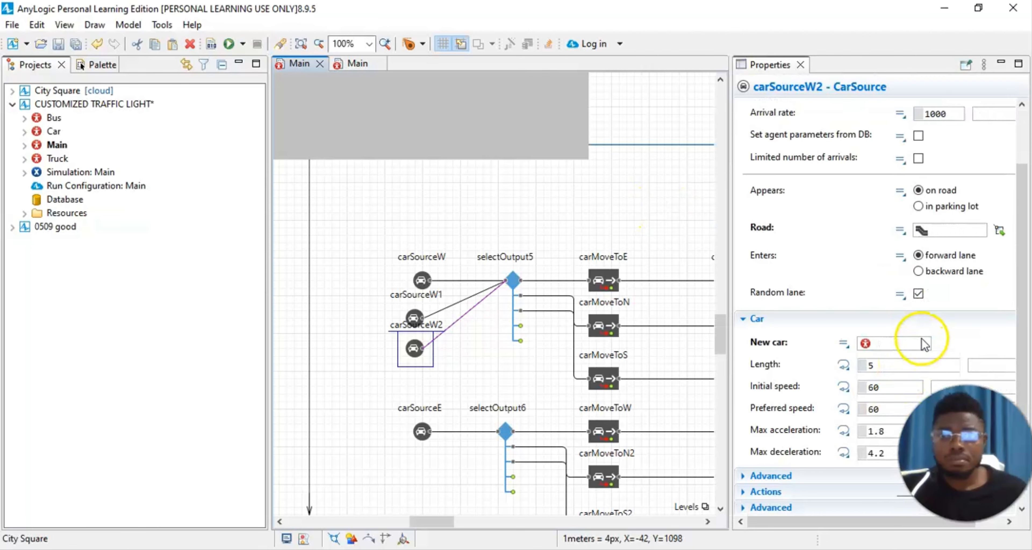
left_click(922, 342)
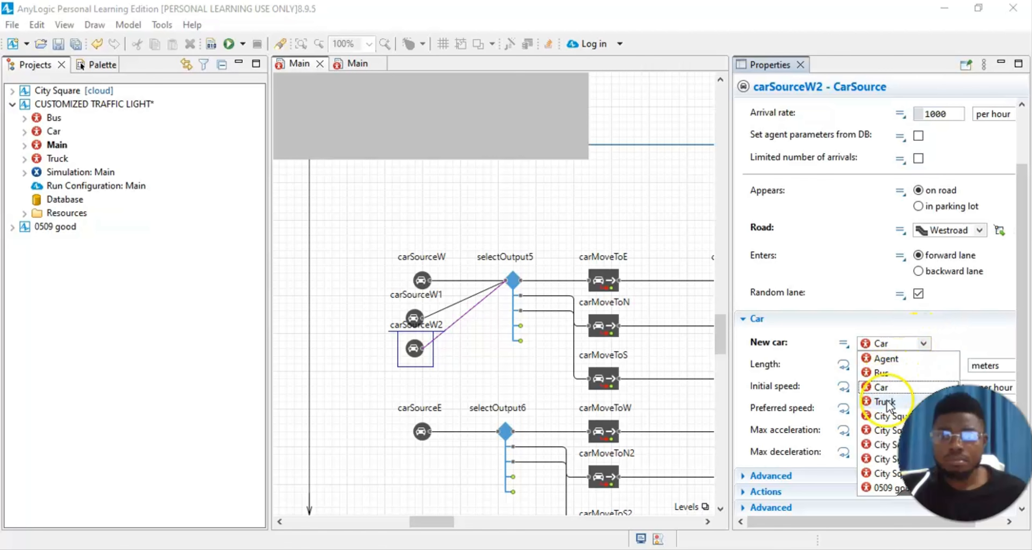
left_click(884, 402)
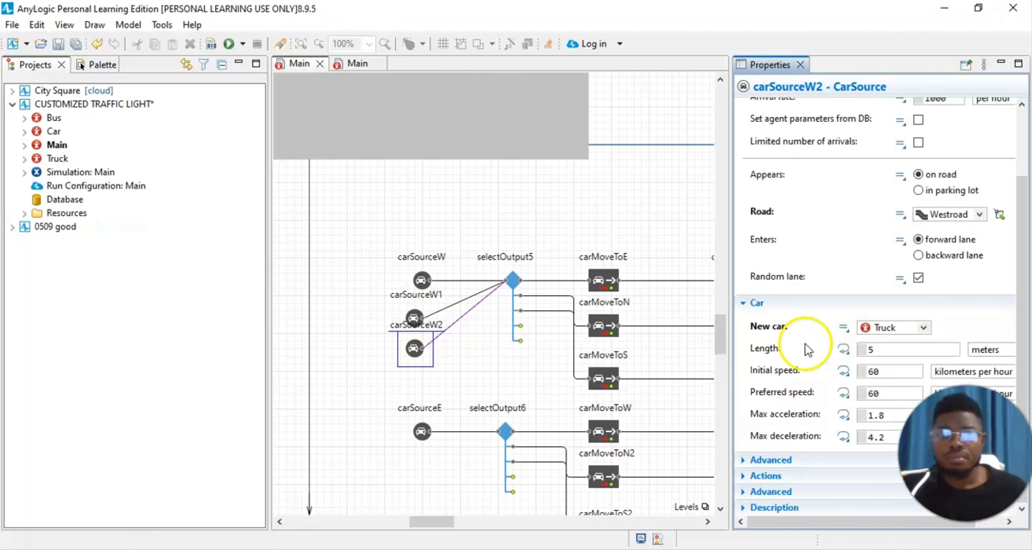
left_click_drag(1024, 269, 975, 272)
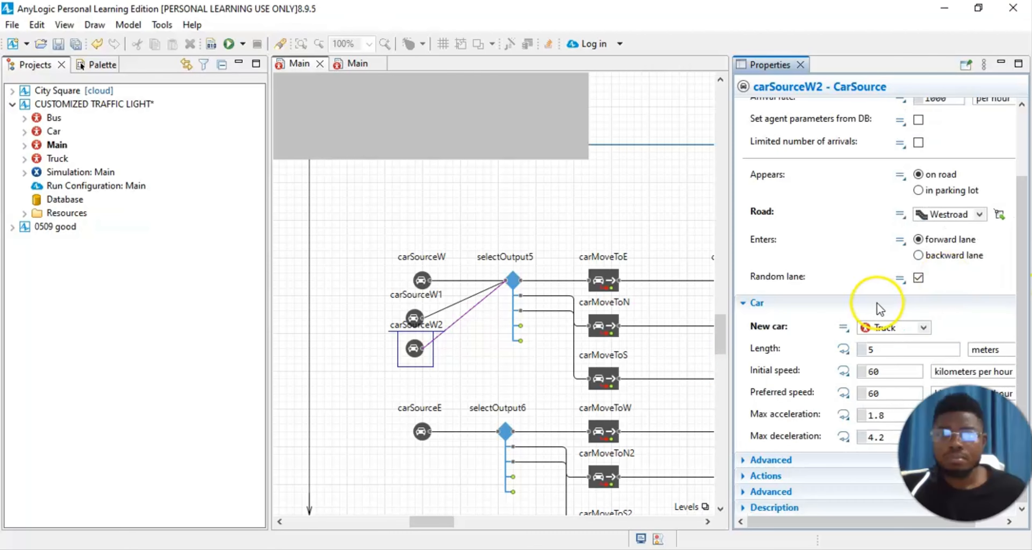
left_click(771, 461)
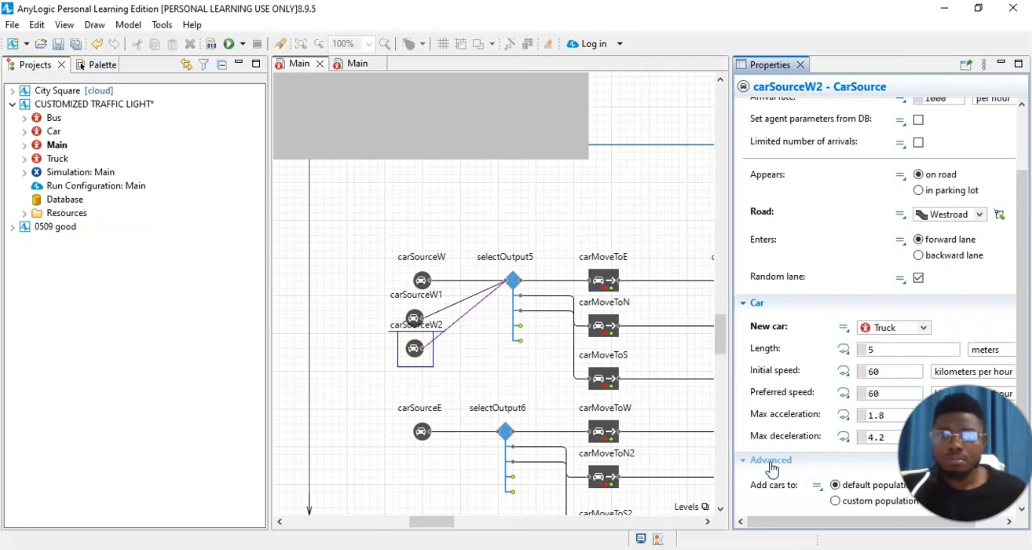
left_click(972, 322)
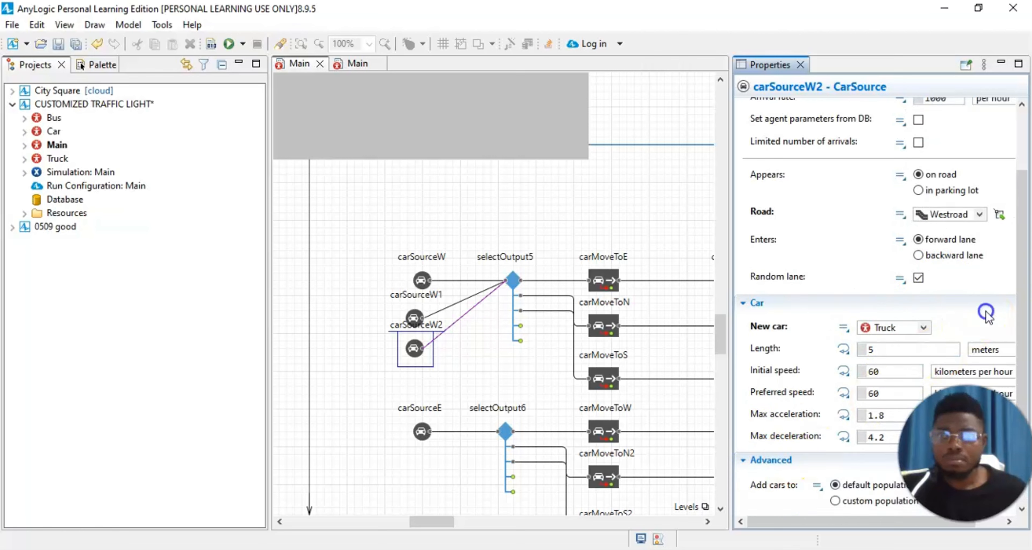
left_click(800, 71)
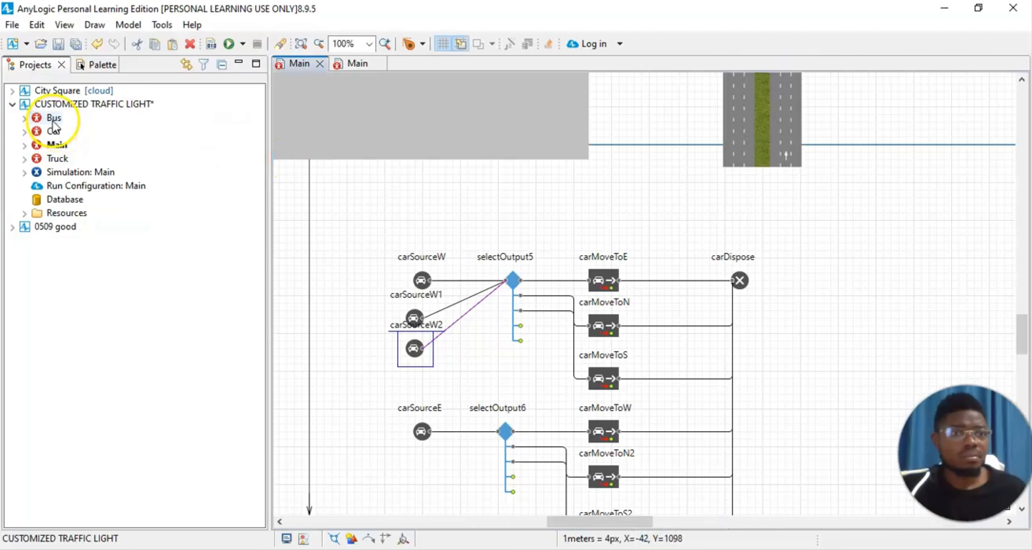
Set the Bus agent type's Extends other agent option to None in its advanced properties
left_click(53, 120)
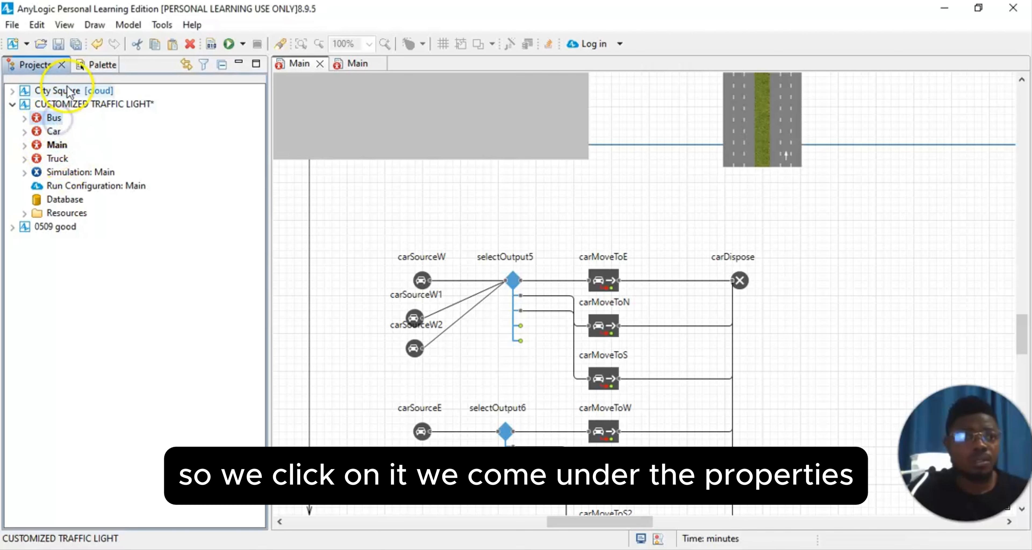
left_click(71, 25)
left_click(90, 75)
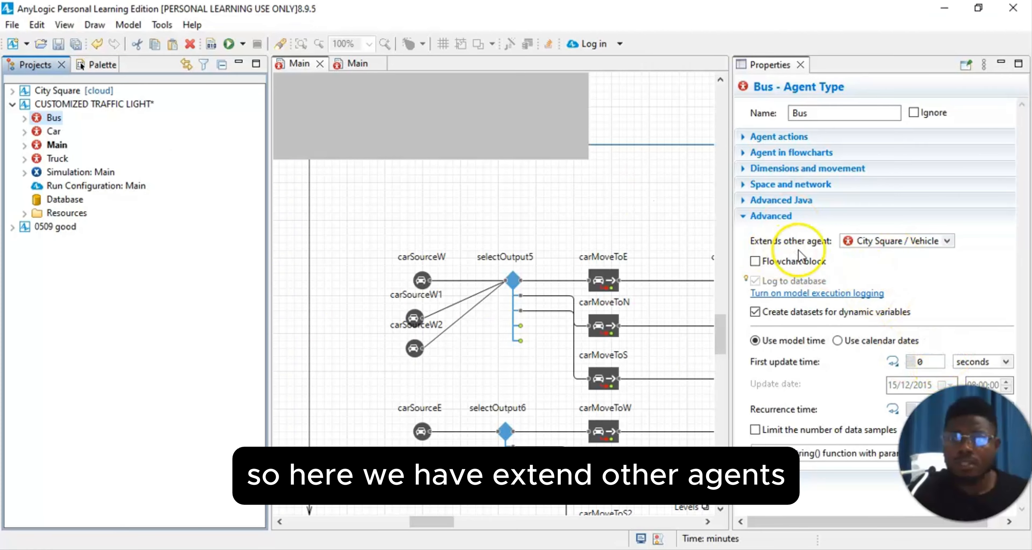
left_click(947, 241)
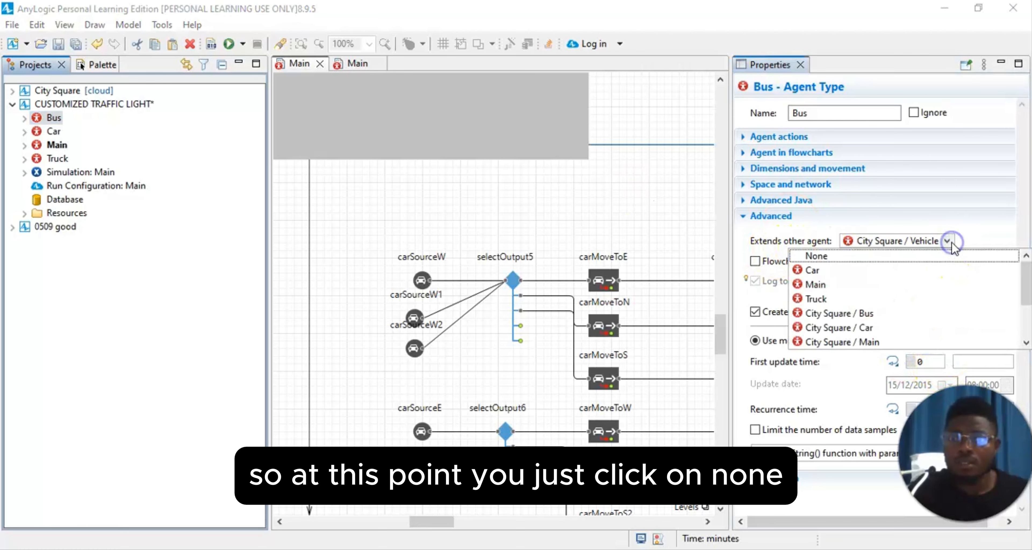
left_click(816, 260)
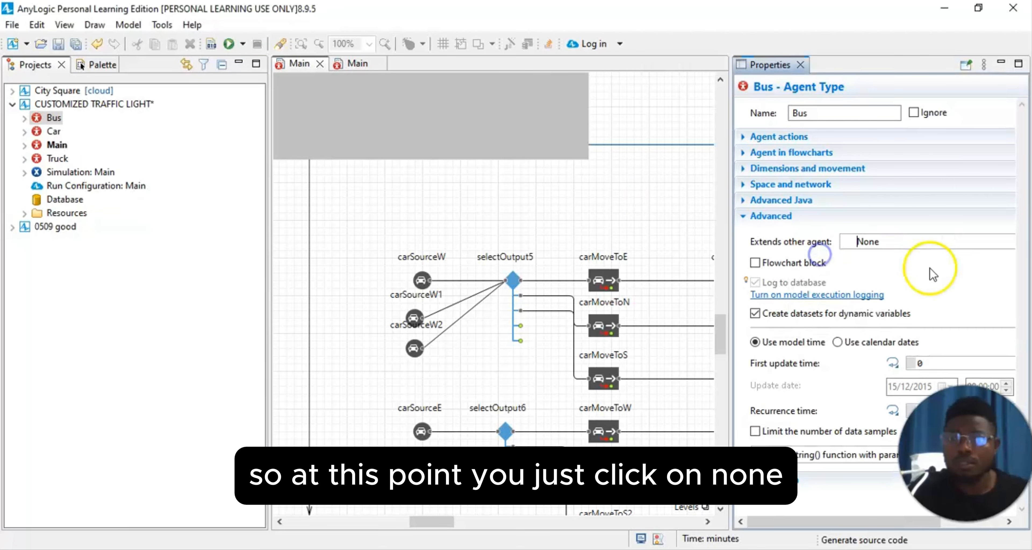
View the Car agent type's properties, set the Truck agent type's Extends other agent option to None, and close the properties
left_click(48, 132)
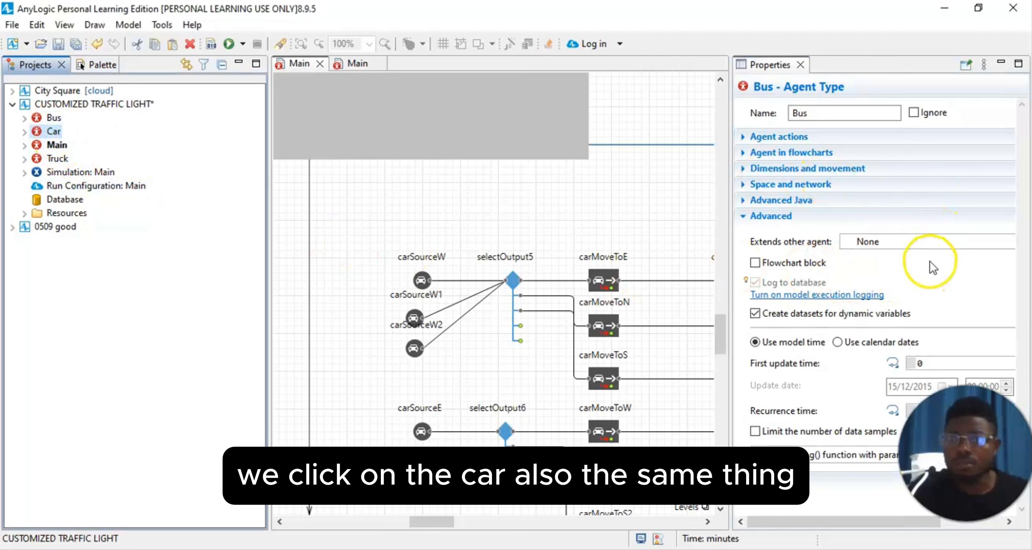
left_click(60, 161)
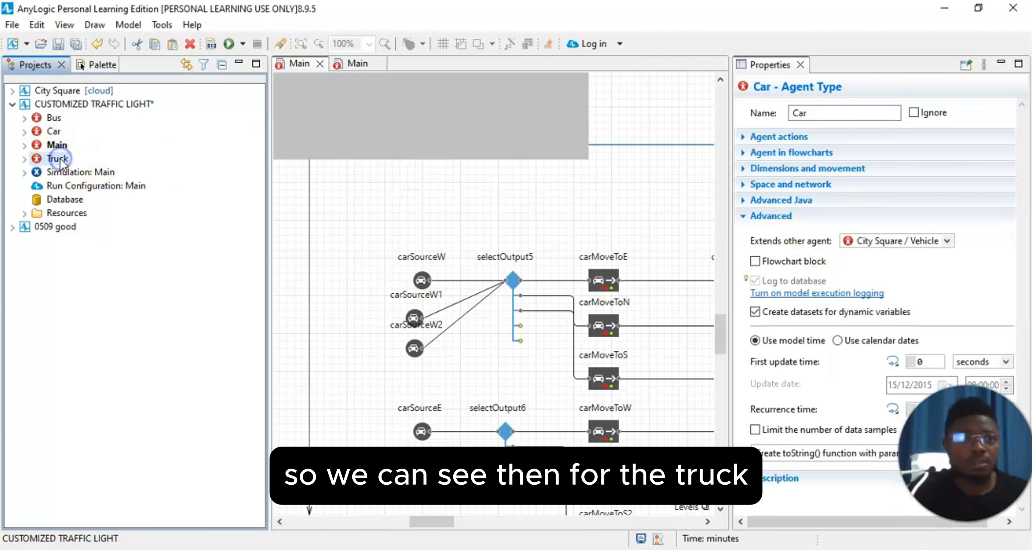
left_click(946, 243)
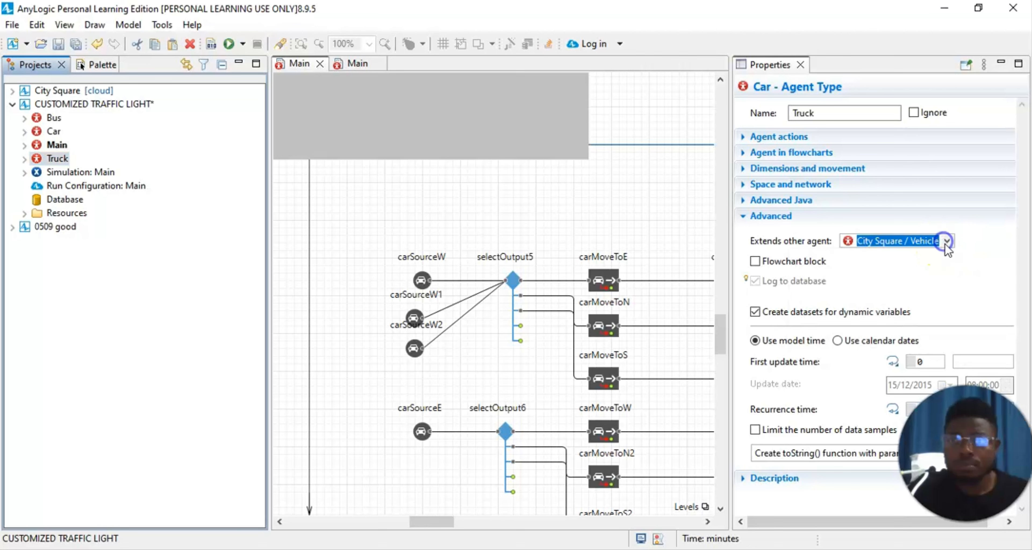
left_click(946, 242)
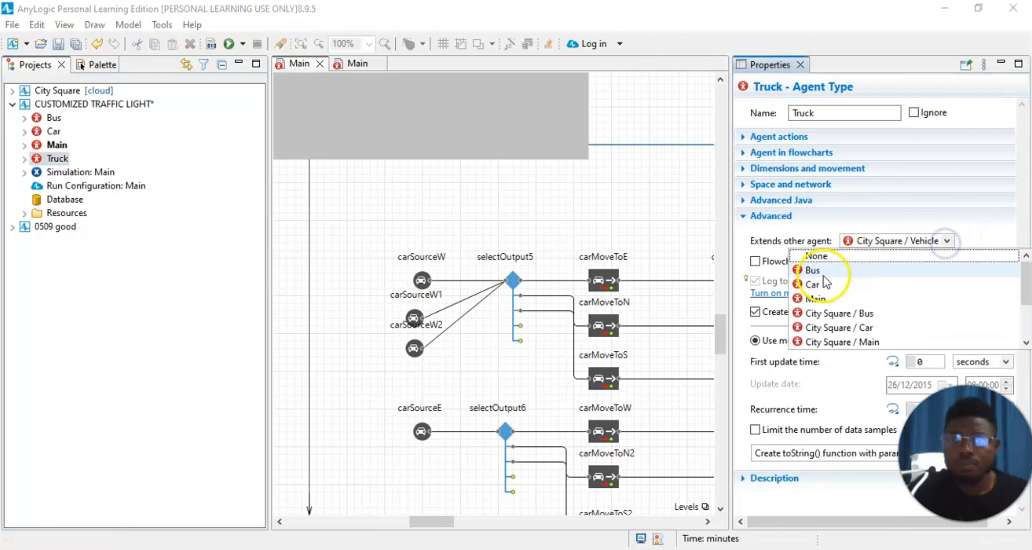
left_click(827, 255)
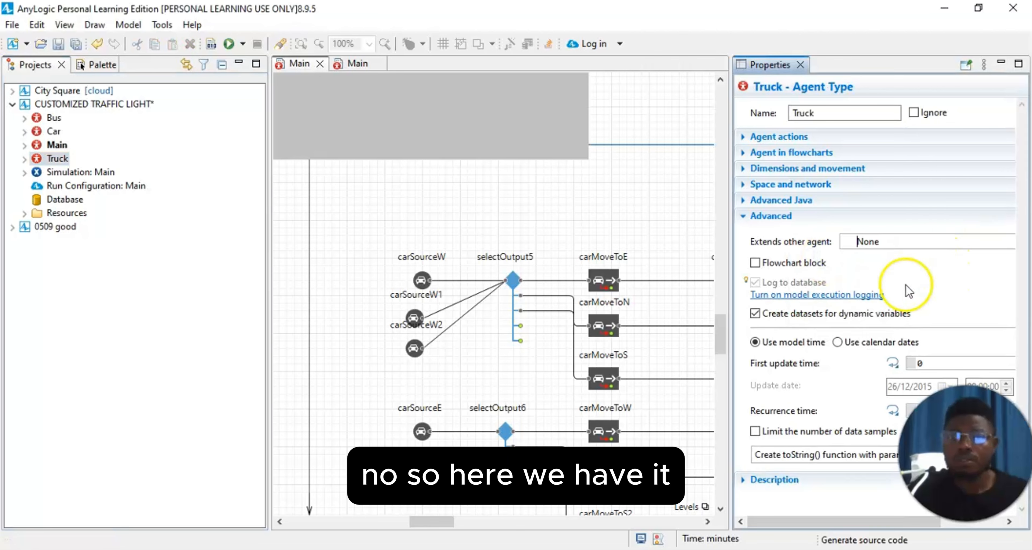
left_click(943, 263)
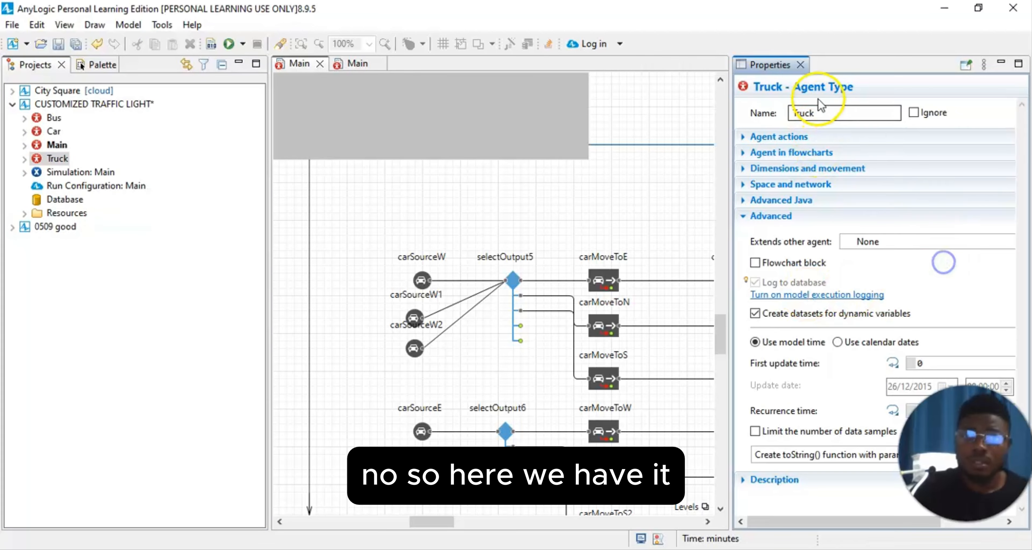
left_click(800, 65)
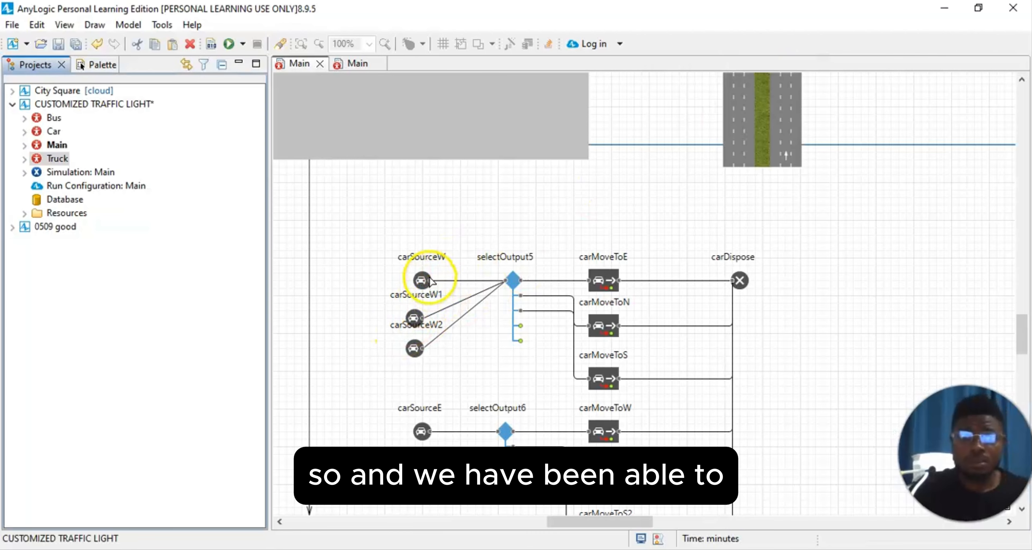
Review the properties of the west source carSourceW2 and close them
left_click(423, 280)
left_click(413, 318)
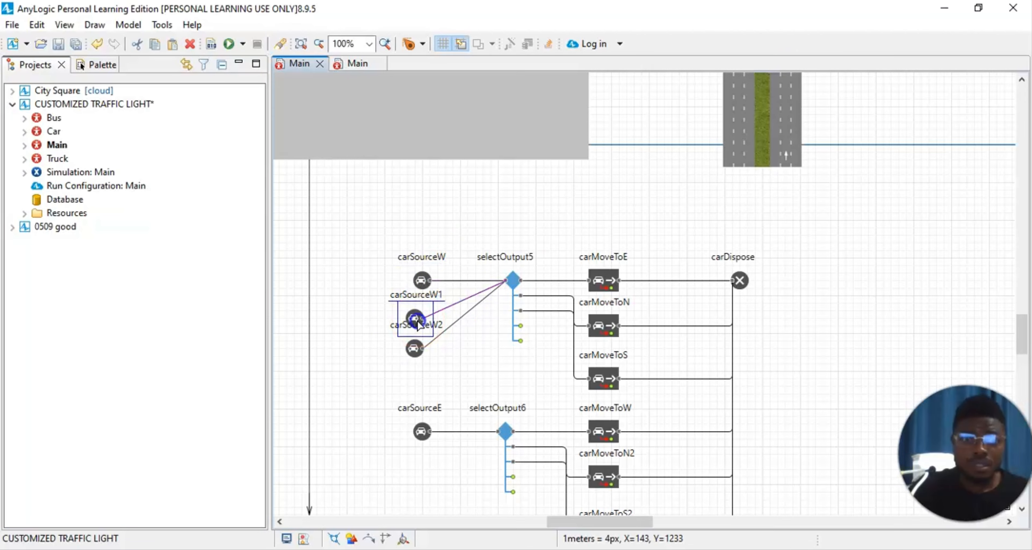
left_click(414, 349)
left_click(63, 24)
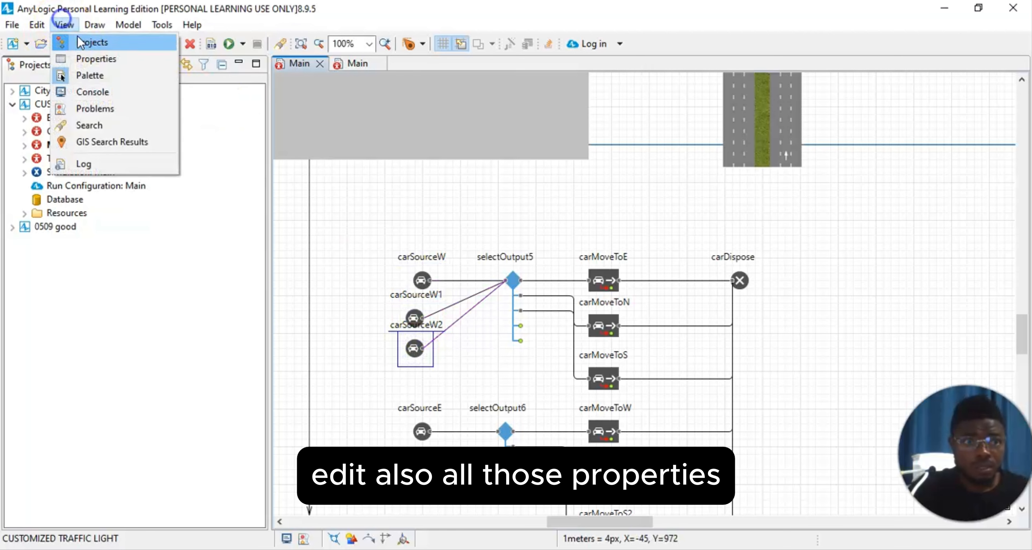
left_click(90, 75)
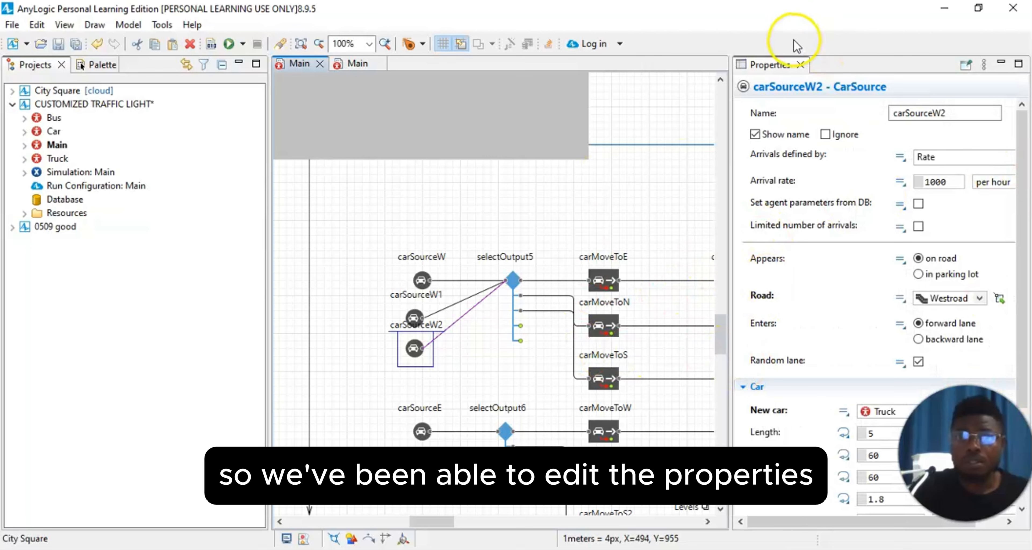
left_click(801, 65)
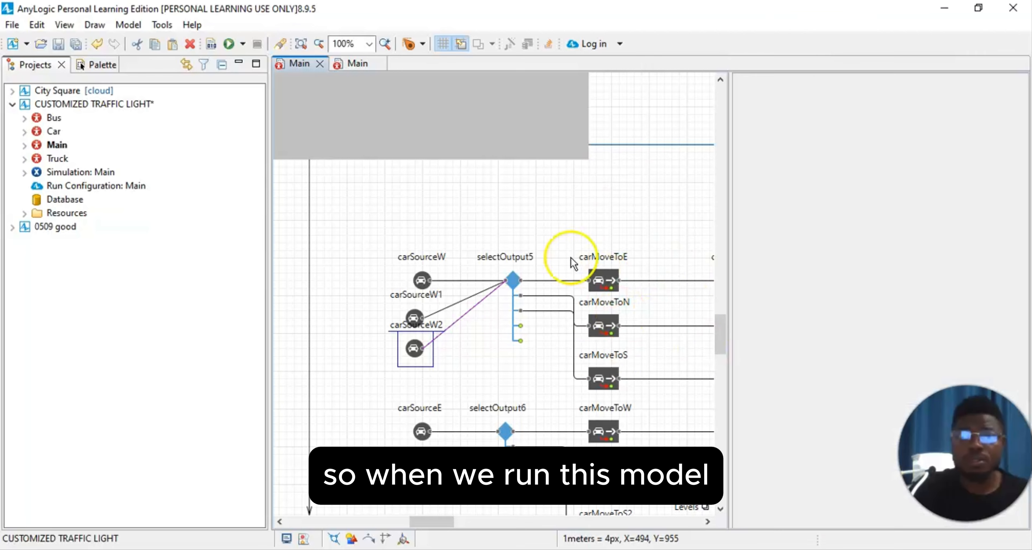
Switch to the running CUSTOMIZED TRAFFIC LIGHT simulation and display its window3d view area
scroll(718, 253, "up", 5)
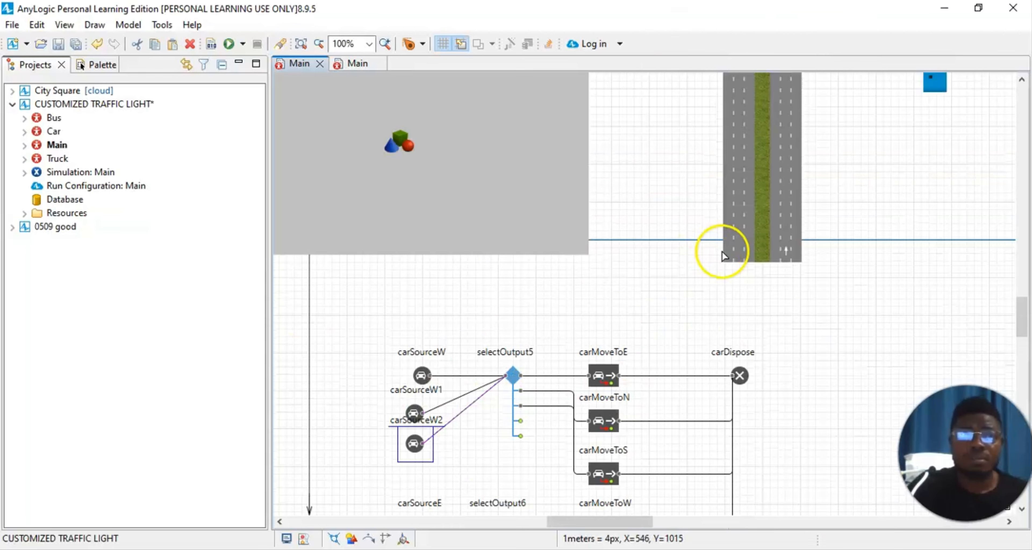
scroll(654, 334, "down", 2)
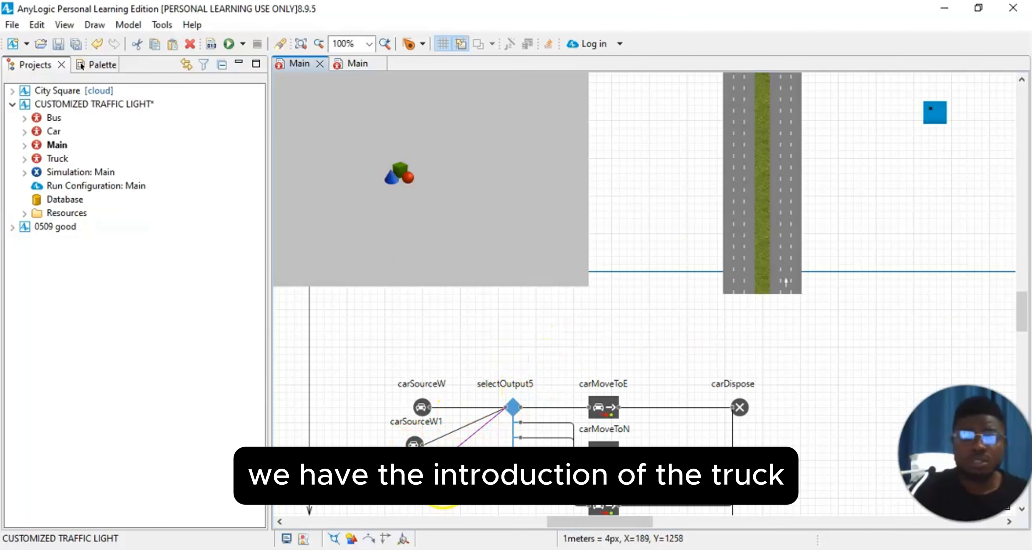
scroll(699, 176, "up", 2)
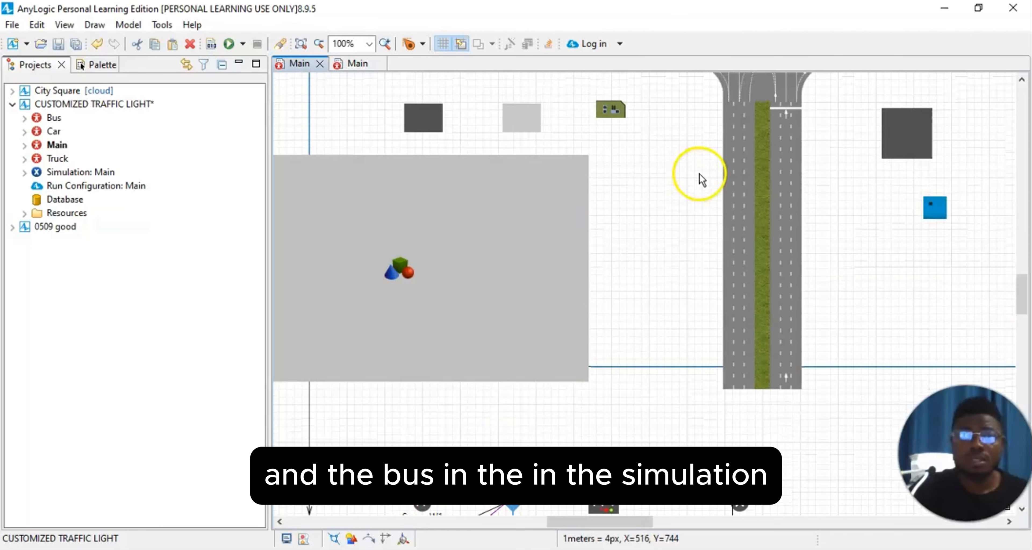
scroll(698, 181, "up", 1)
scroll(649, 253, "down", 2)
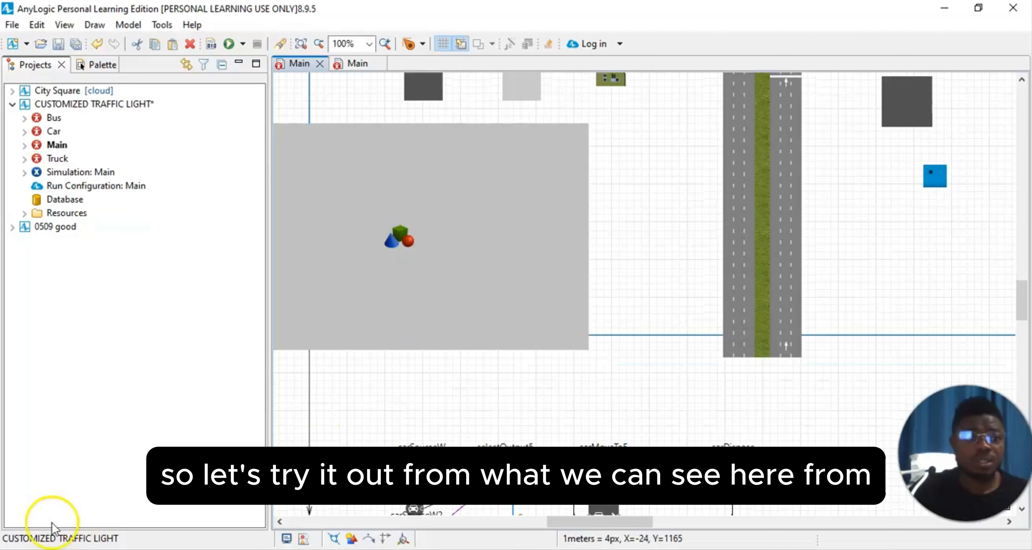
key("alt+Tab")
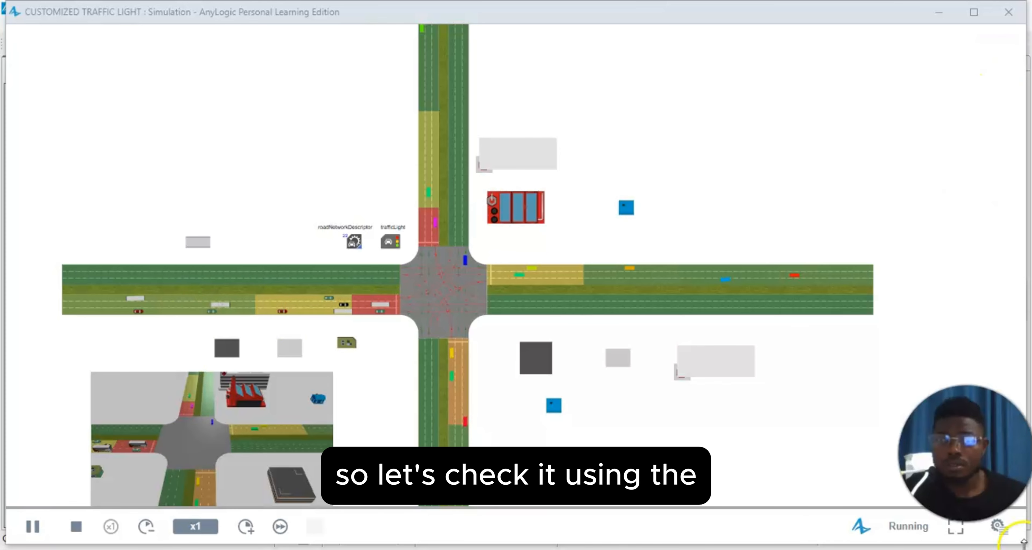
left_click(997, 525)
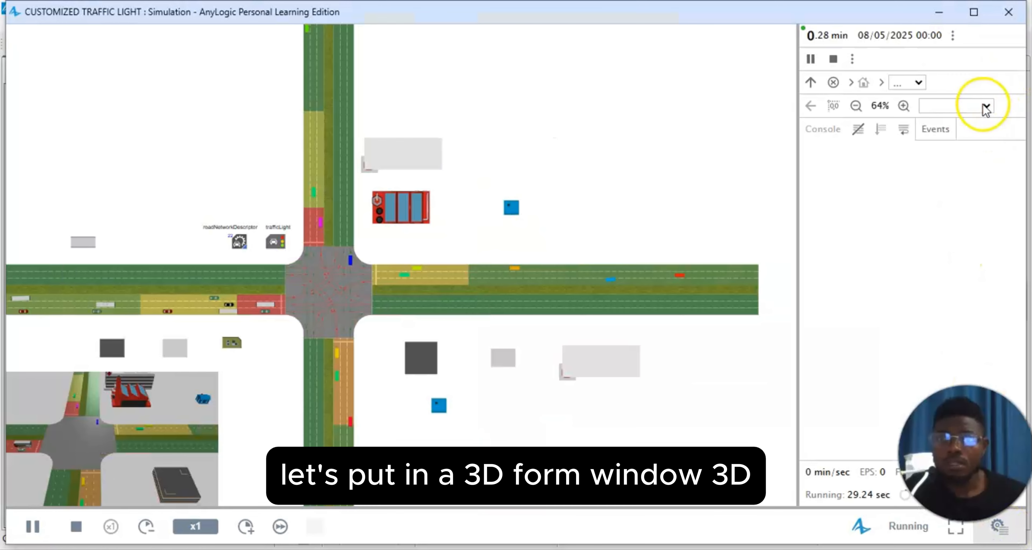
left_click(986, 107)
left_click(975, 127)
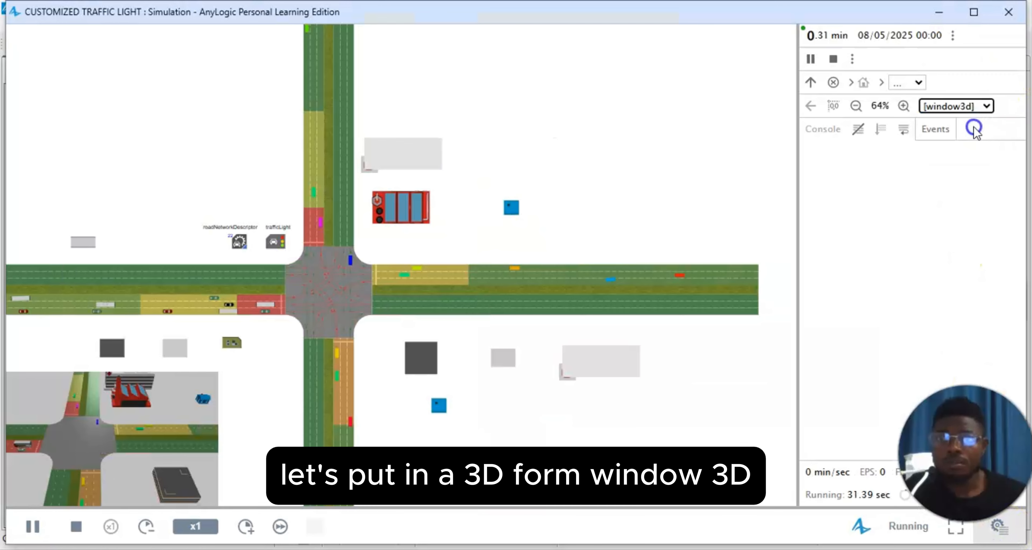
double_click(38, 400)
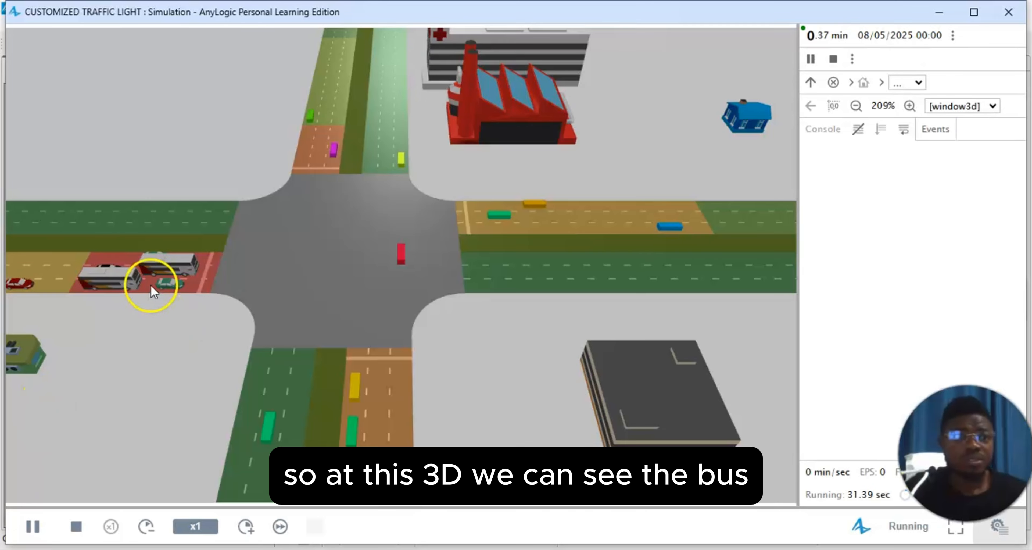
Examine the buses, cars and trucks on the west road in the 3D view, and close the simulation window
left_click_drag(149, 368, 405, 381)
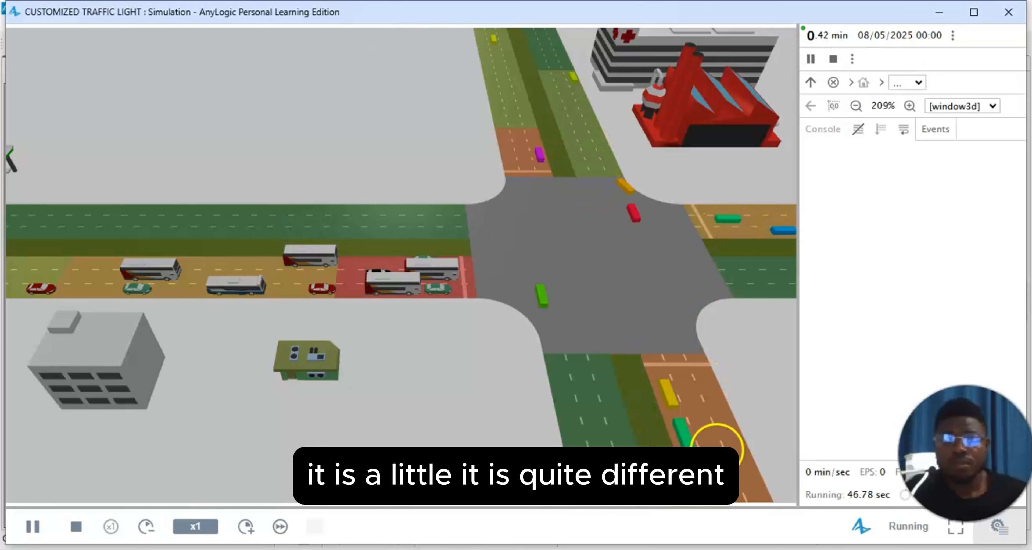
left_click_drag(87, 287, 341, 293)
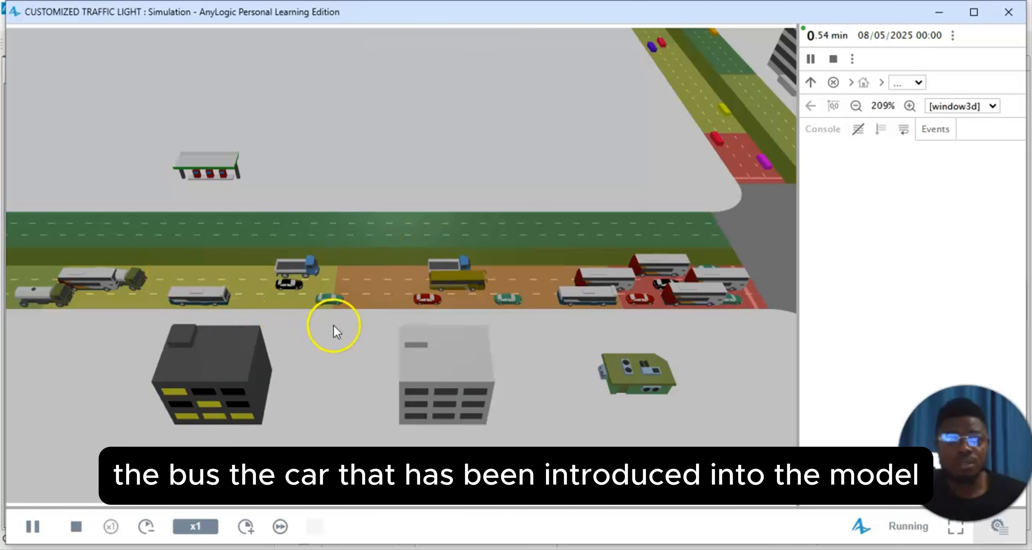
scroll(412, 342, "down", 1)
scroll(425, 342, "up", 1)
scroll(519, 331, "up", 1)
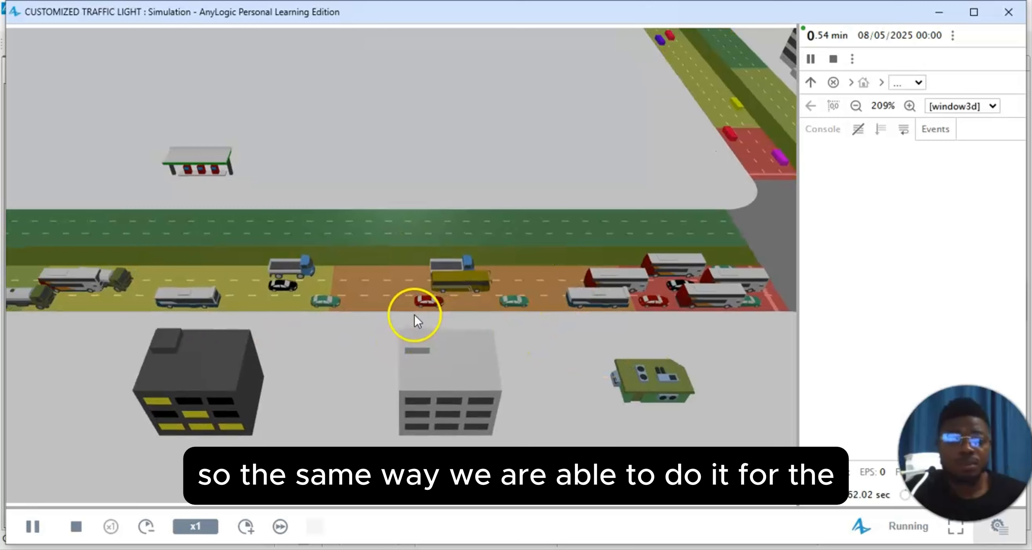
left_click_drag(368, 330, 297, 320)
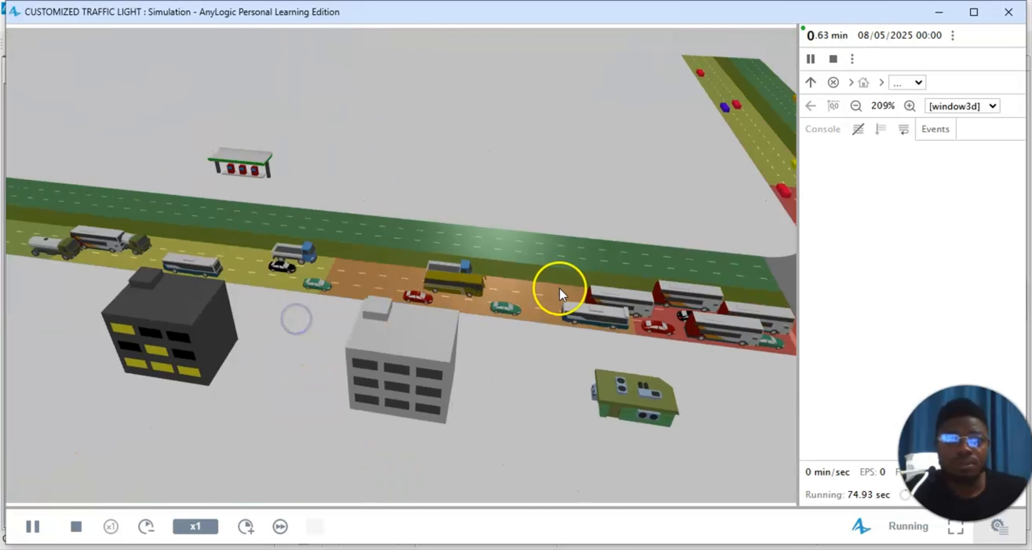
scroll(560, 289, "down", 1)
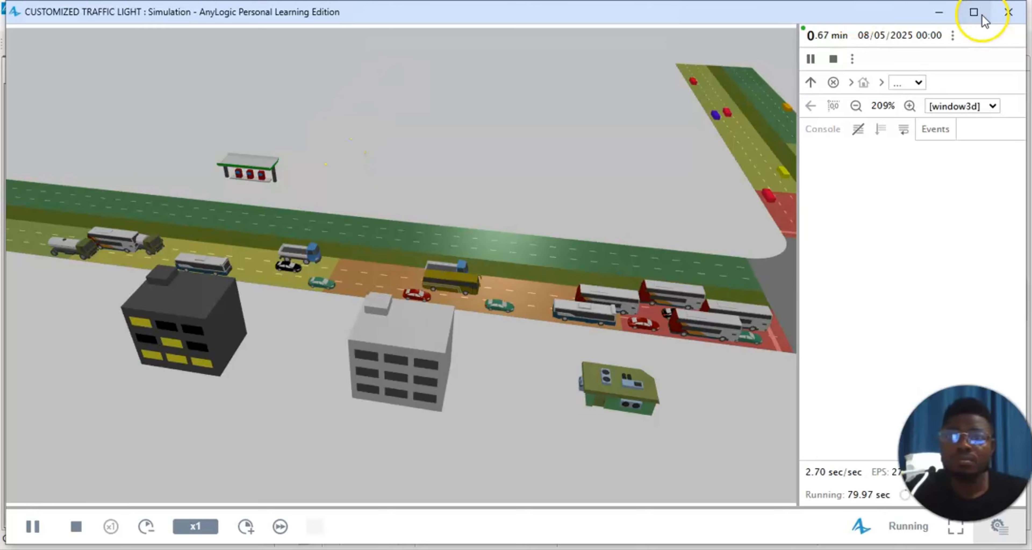
left_click(1008, 12)
Duplicate the carSourceE block and place copies carSourceE2 and carSourceE3 below the original
scroll(492, 442, "down", 8)
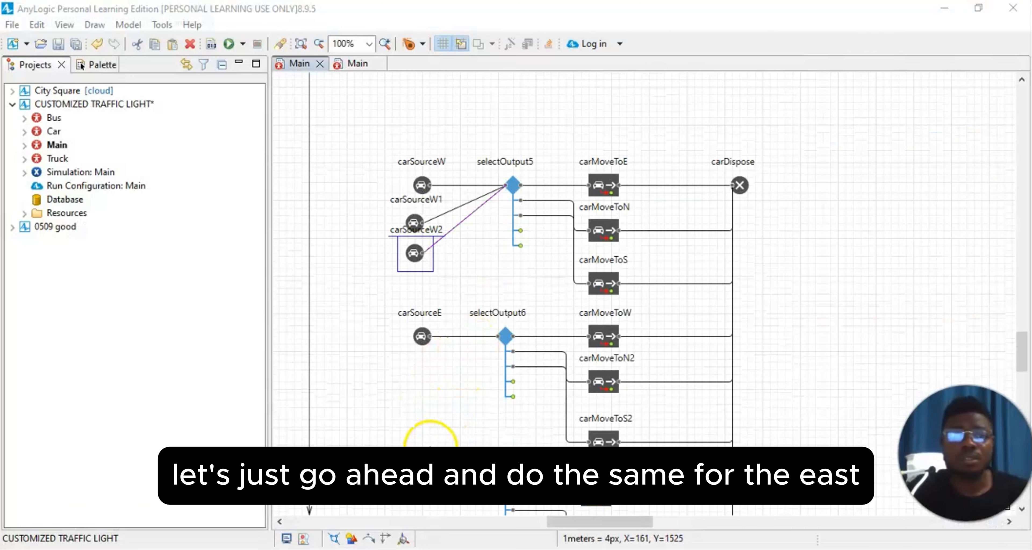
scroll(419, 428, "down", 3)
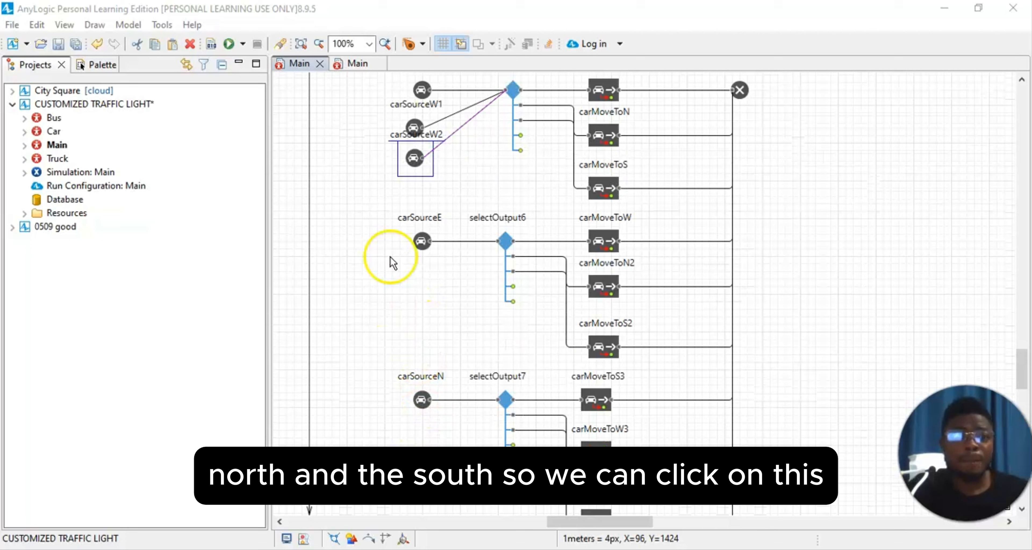
left_click(423, 241)
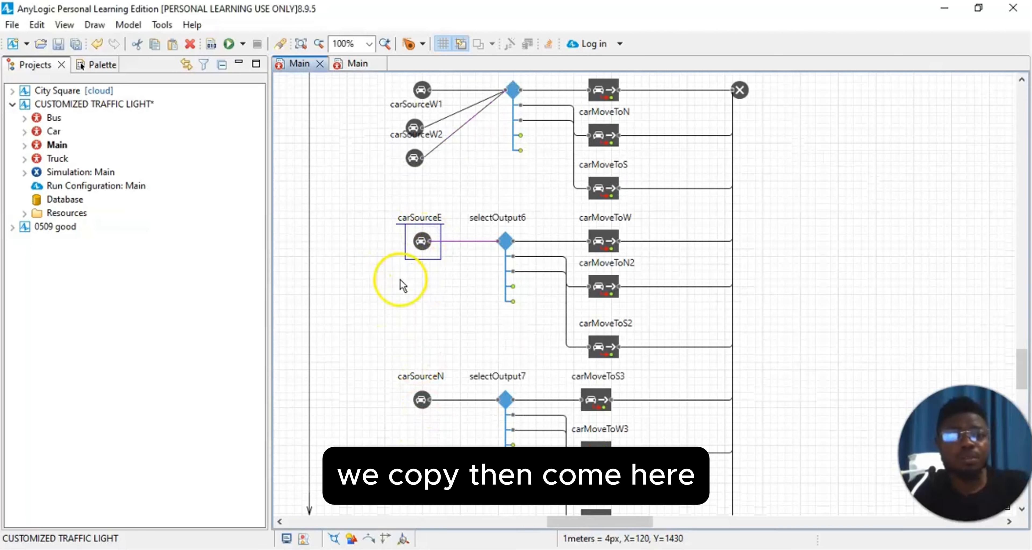
left_click(412, 273)
left_click(418, 285)
key("ctrl+v")
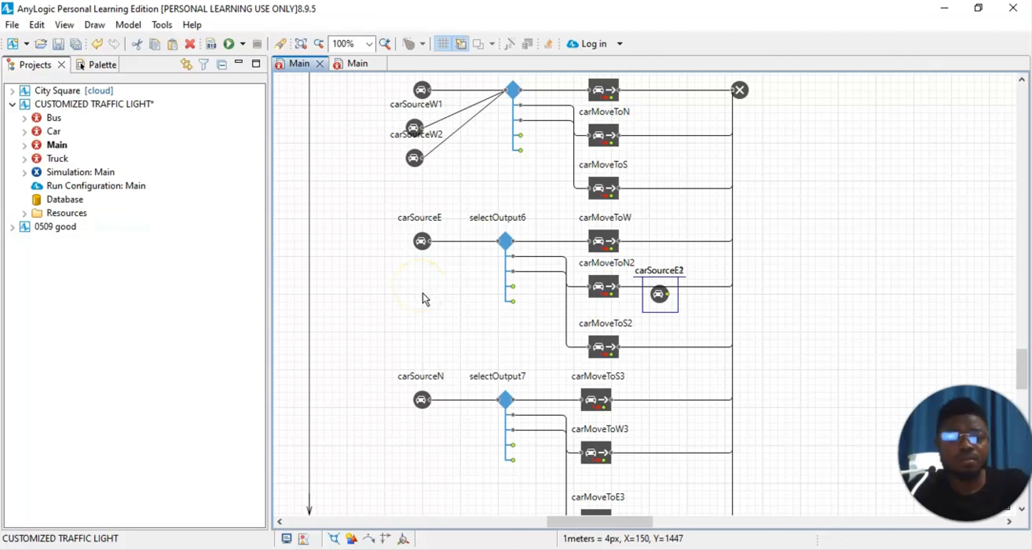
mouse_move(660, 294)
left_mouse_down()
mouse_move(460, 337)
mouse_move(415, 324)
mouse_move(660, 291)
mouse_move(450, 297)
mouse_move(393, 286)
left_mouse_up()
left_click_drag(658, 294, 654, 303)
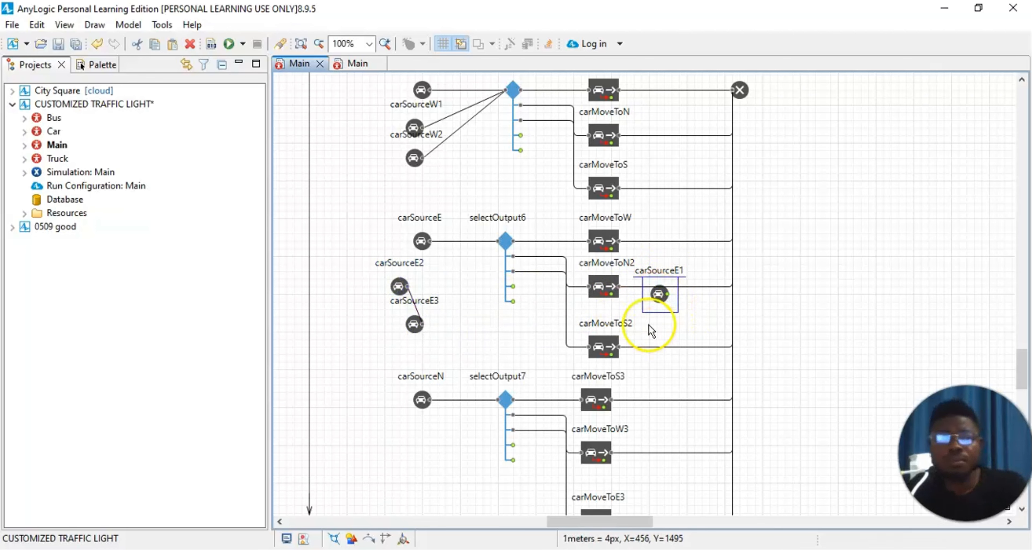
Delete the surplus copy carSourceE3 and arrange carSourceE1 and carSourceE2 one under the other below carSourceE
left_click(412, 325)
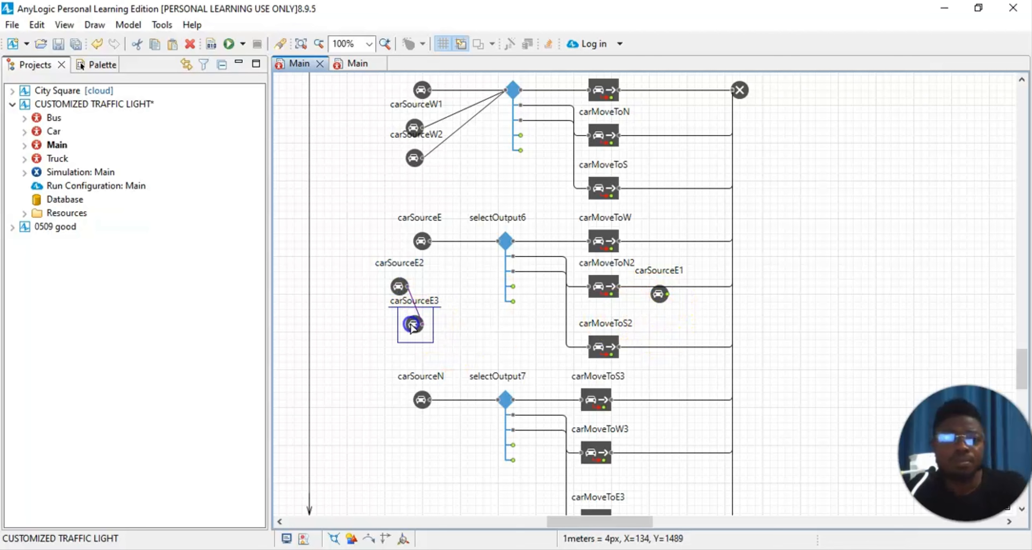
key("Delete")
left_click_drag(658, 295, 406, 328)
left_click(429, 304)
left_click(453, 312)
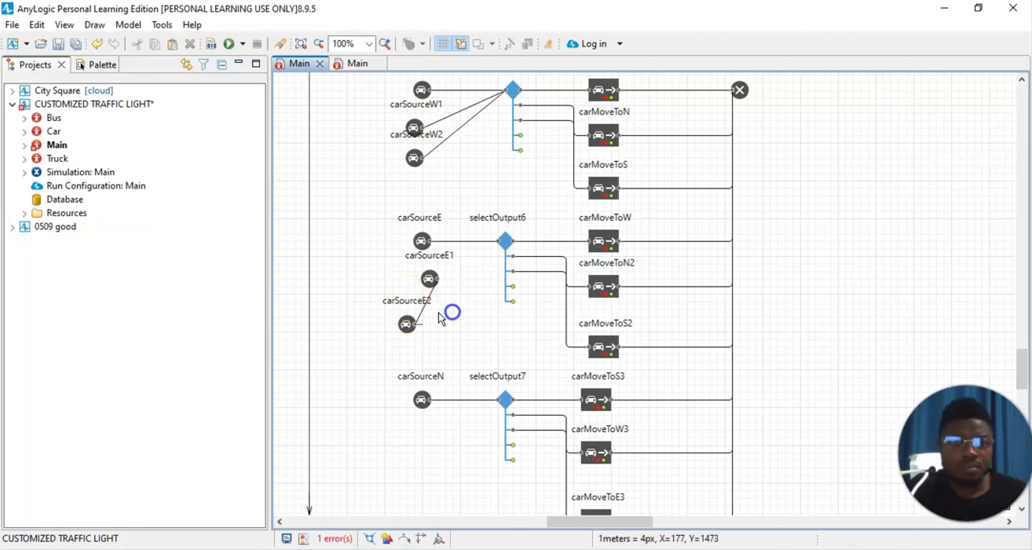
Delete carSourceE2 and its stray connector, and paste a fresh copy of the source below carSourceE1
left_click(423, 324)
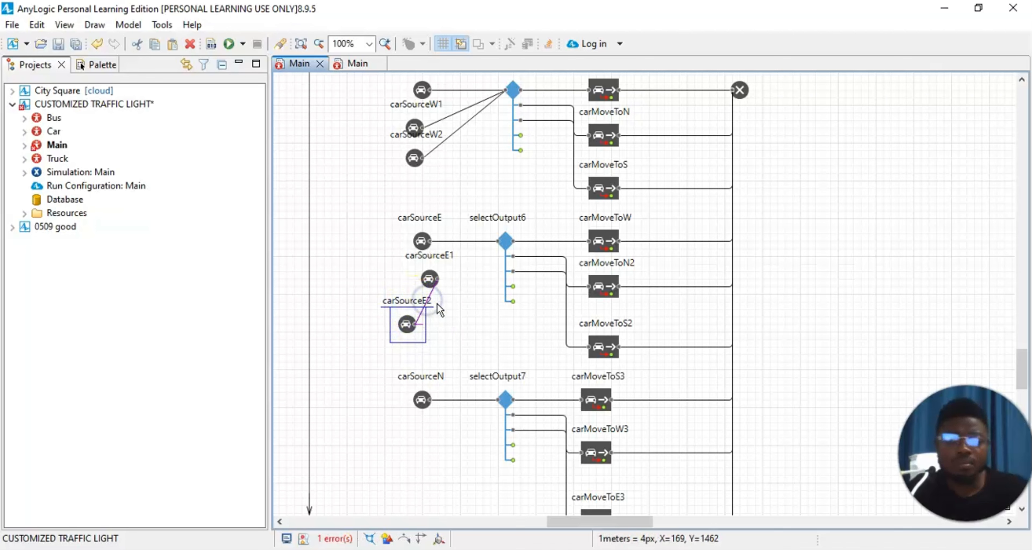
left_click(424, 309)
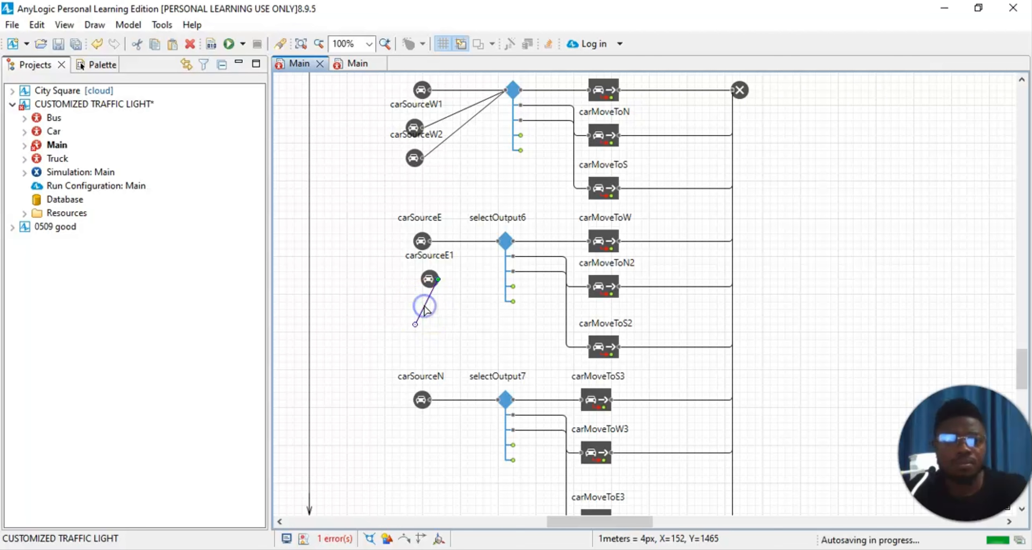
left_click(425, 322)
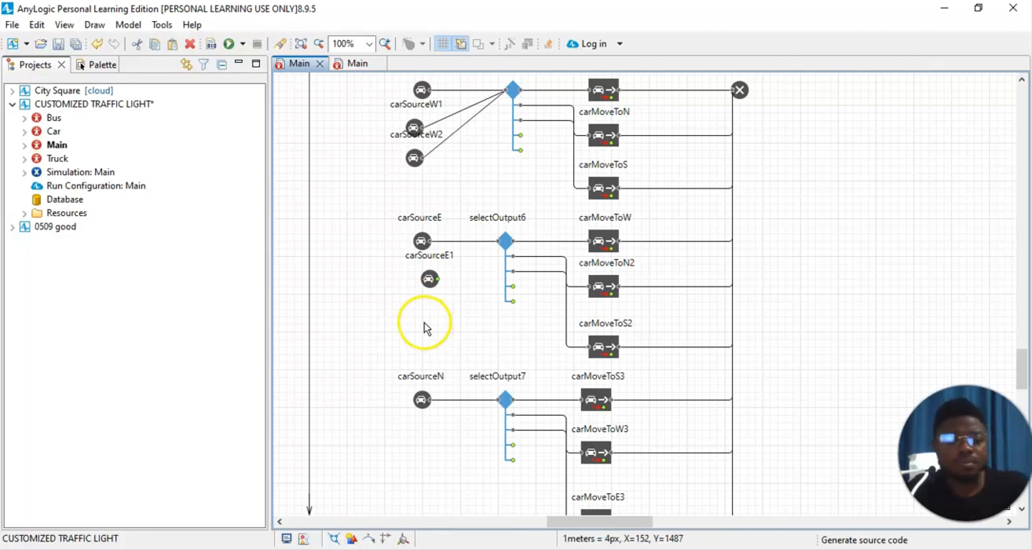
key("ctrl+v")
left_click_drag(656, 307, 416, 327)
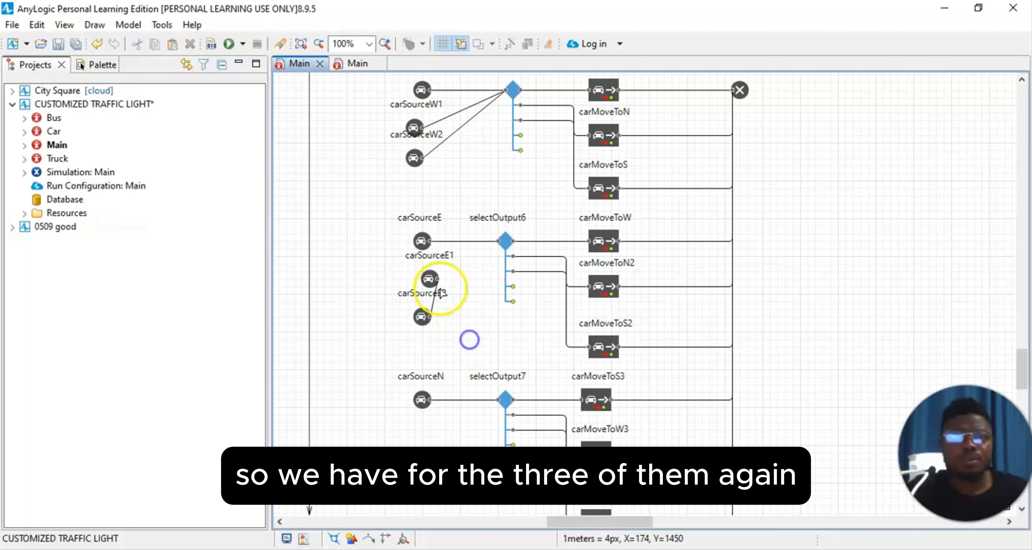
Align carSourceE1 vertically with carSourceE2 and delete the connector that joins the two blocks
left_click(425, 280)
left_click(467, 306)
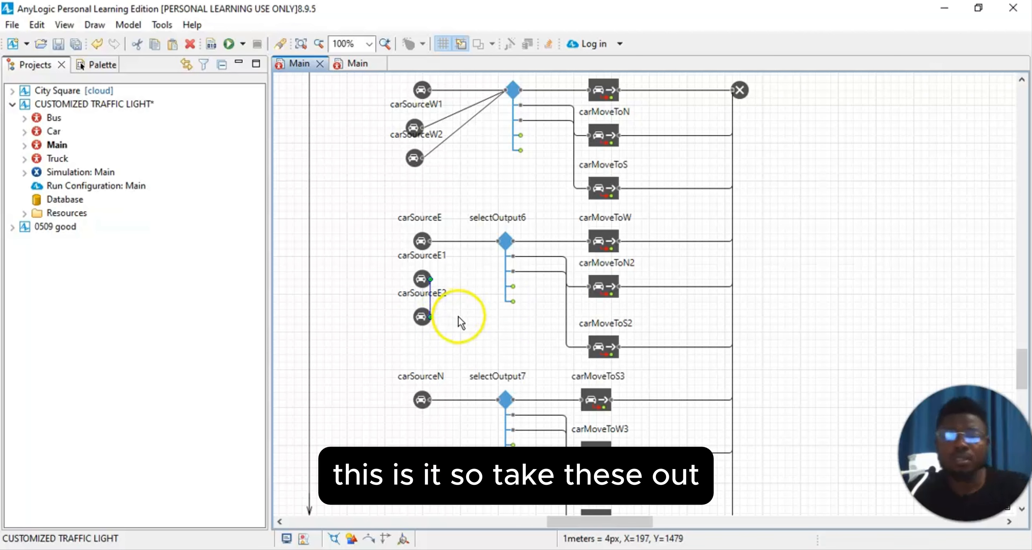
key("Delete")
Connect the outputs of carSourceE1 and carSourceE2 to the input of selectOutput6
double_click(430, 279)
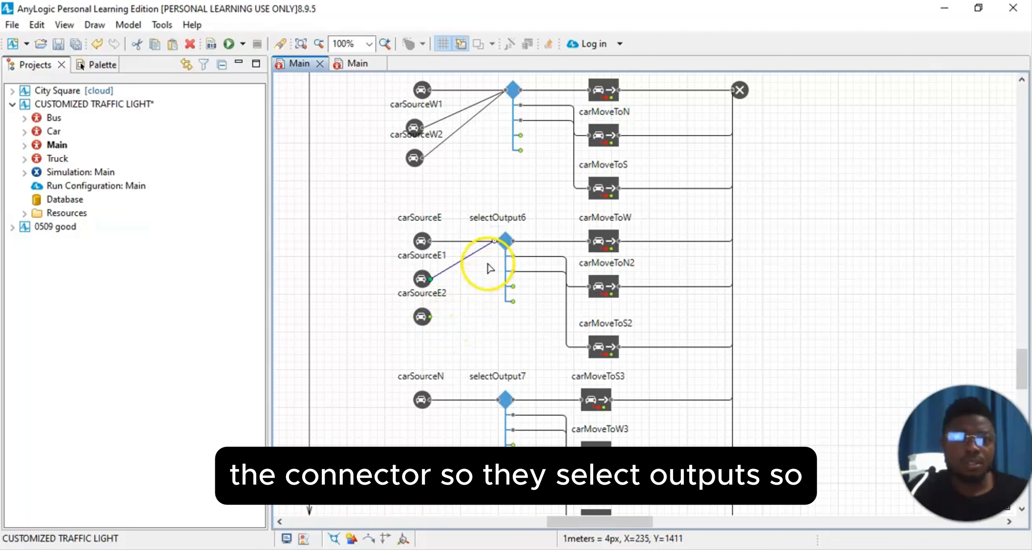
left_click(492, 273)
left_click(455, 266)
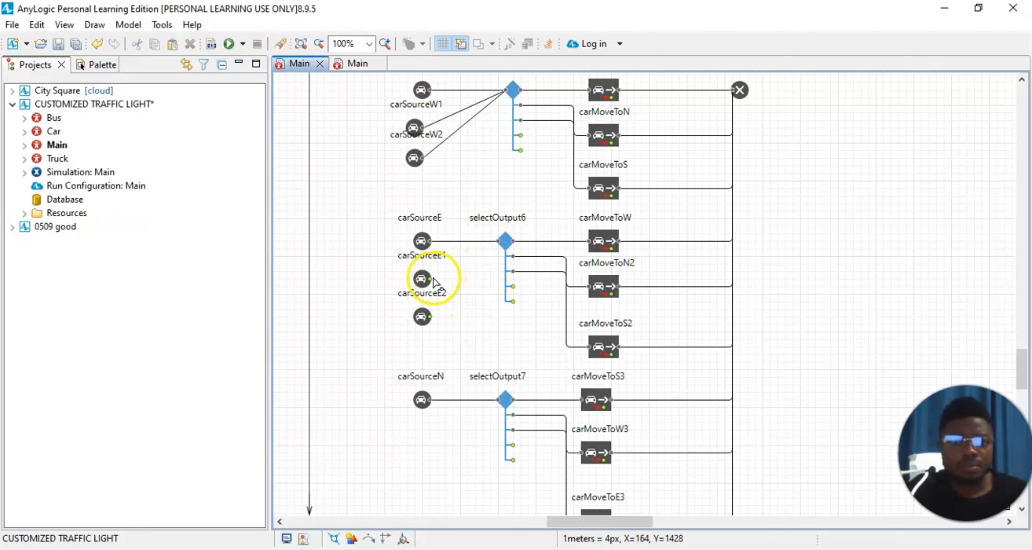
left_click_drag(436, 282, 498, 243)
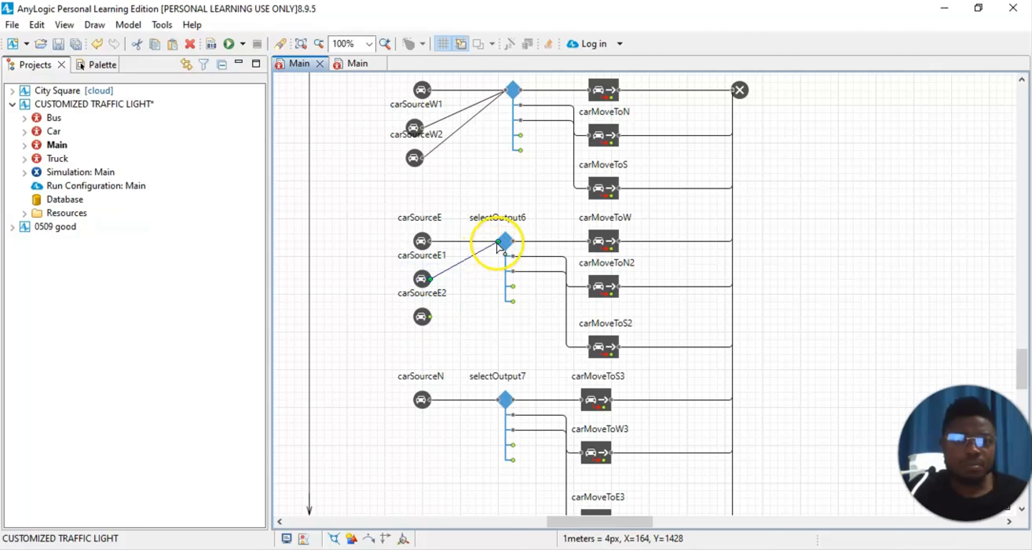
left_click(473, 333)
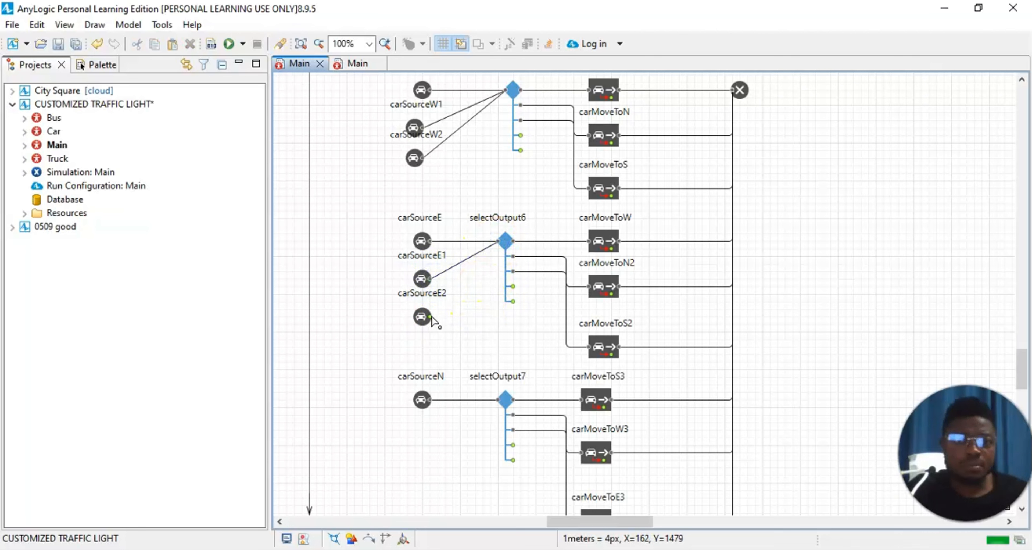
left_click_drag(430, 316, 501, 245)
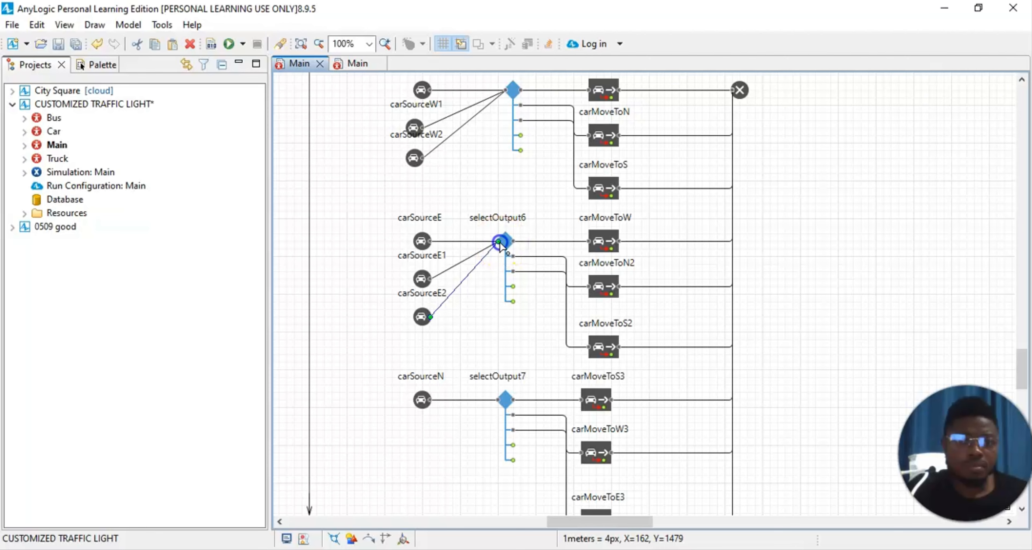
Duplicate the carSourceN block twice and place the copies one under the other below the original
scroll(473, 362, "down", 3)
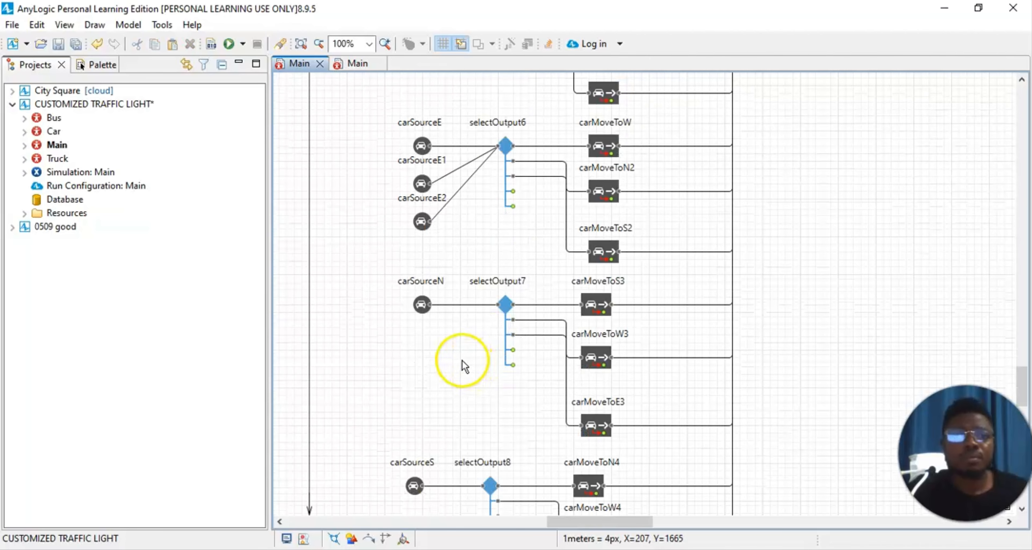
left_click(427, 308)
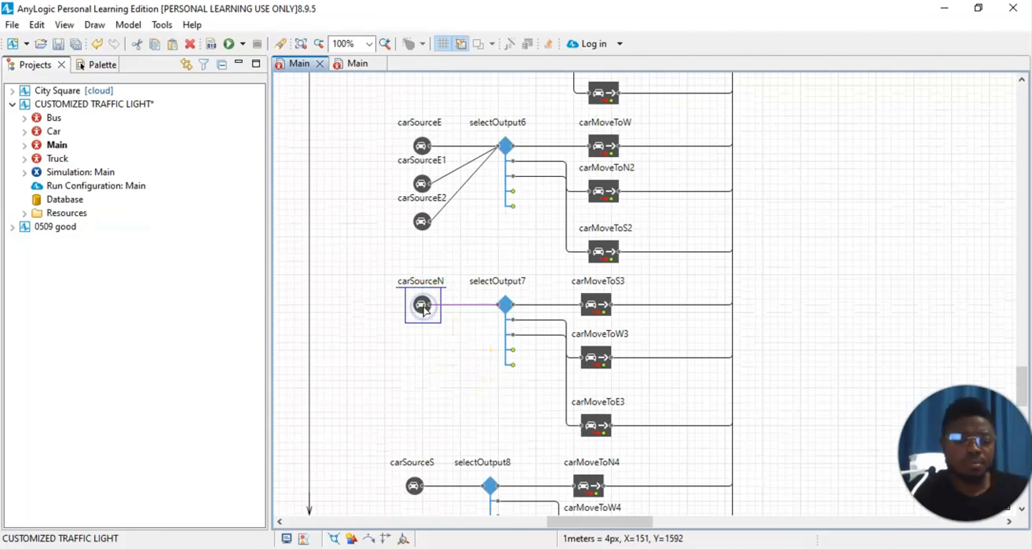
left_click(406, 349)
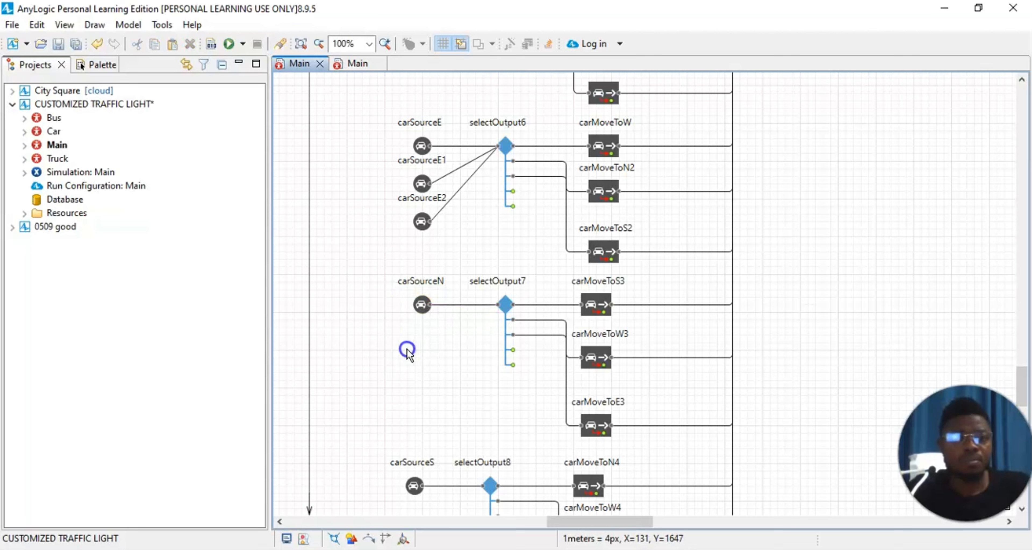
key("ctrl+v")
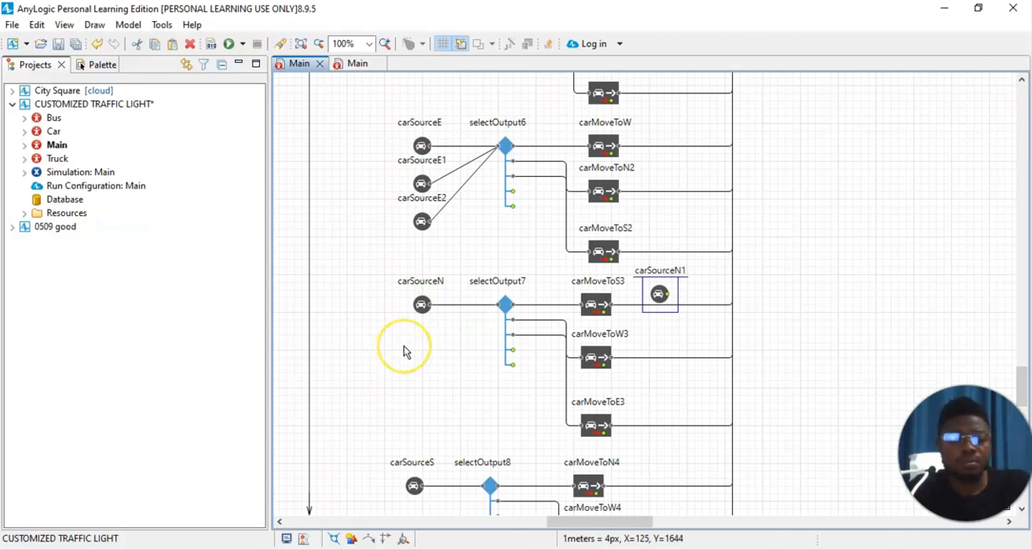
left_click_drag(659, 294, 400, 381)
left_click_drag(659, 294, 405, 350)
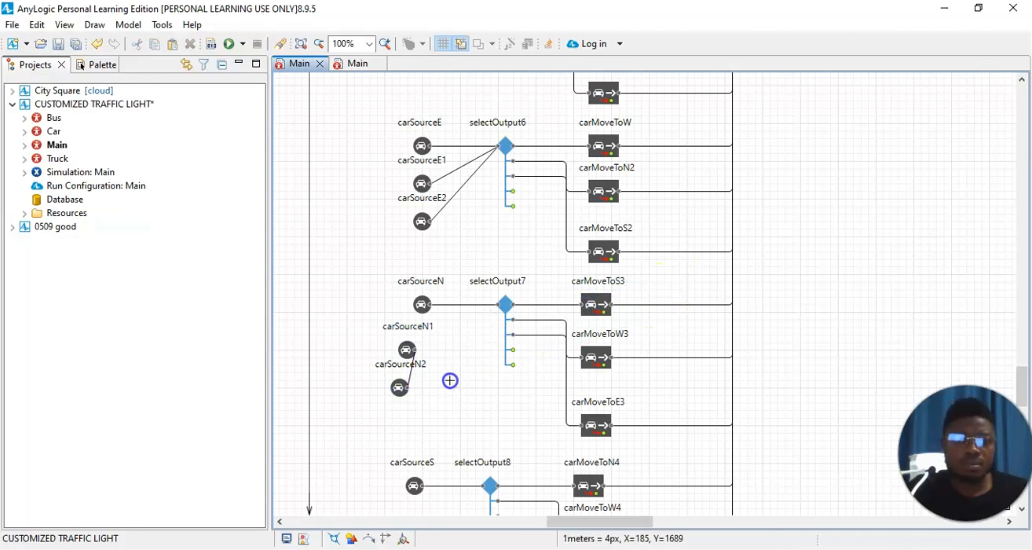
Shift carSourceN2 slightly to the right and delete the connector between carSourceN1 and carSourceN2
left_click(408, 389)
left_click_drag(400, 388, 416, 388)
left_click(456, 384)
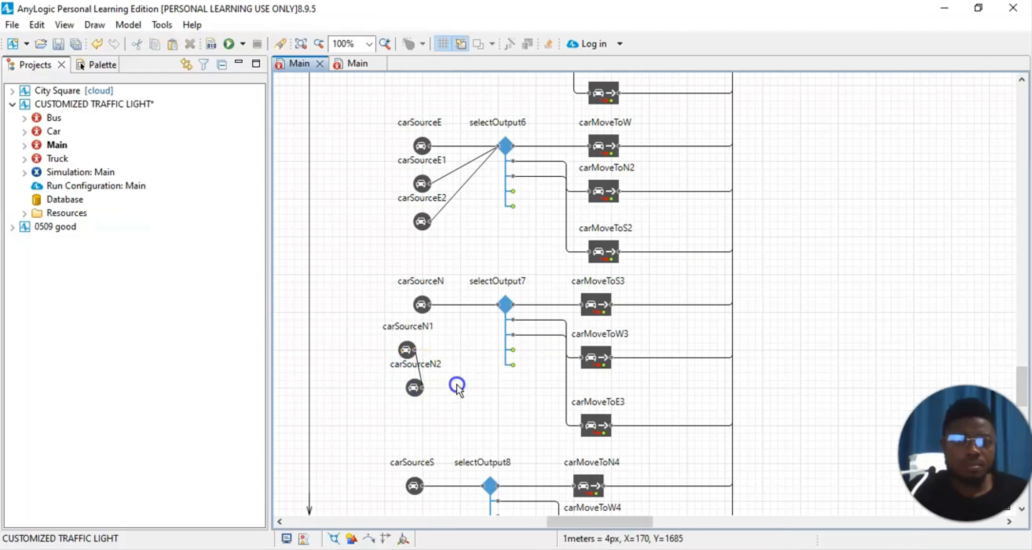
left_click(419, 367)
key("Delete")
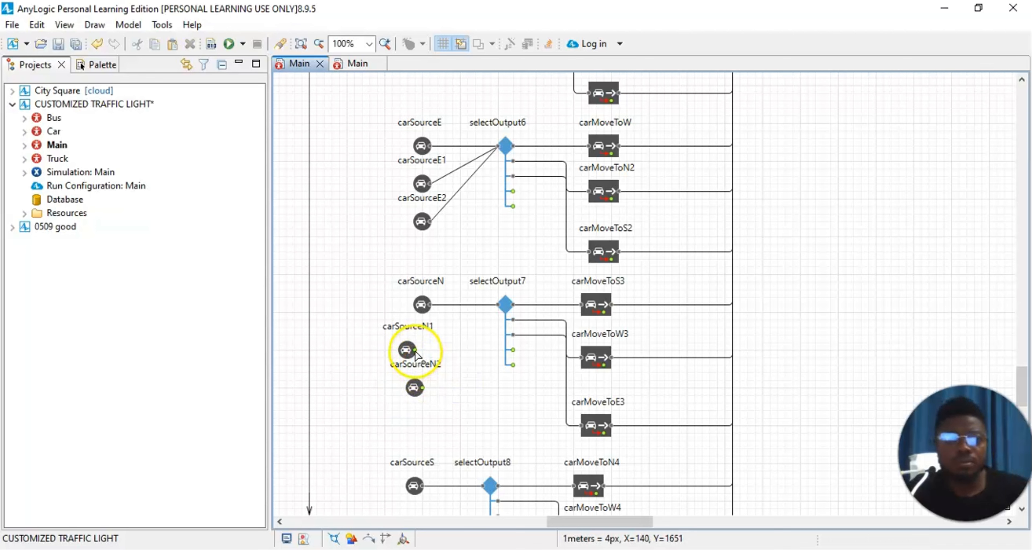
Connect the outputs of carSourceN1 and carSourceN2 to the input of selectOutput7
left_click(416, 350)
left_click(498, 305)
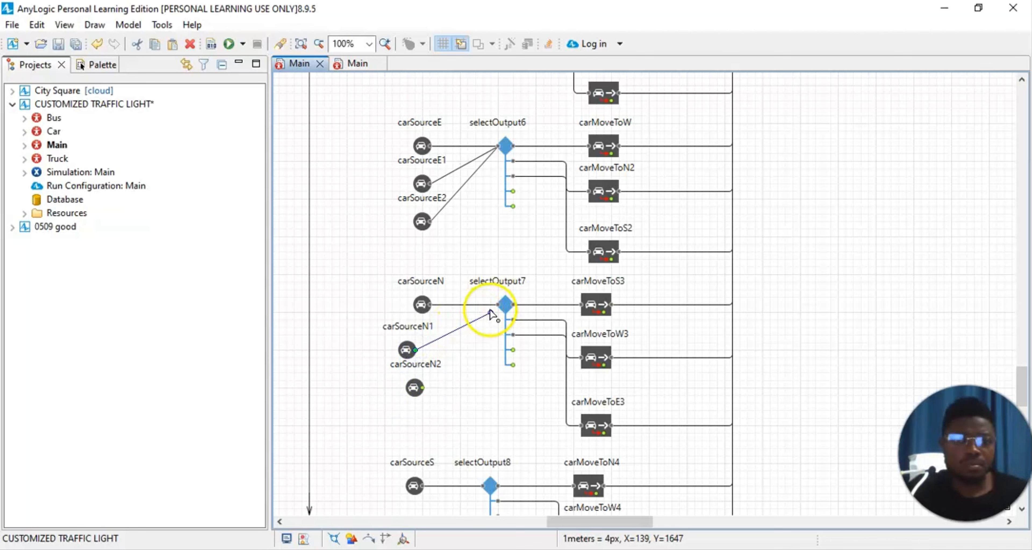
double_click(423, 388)
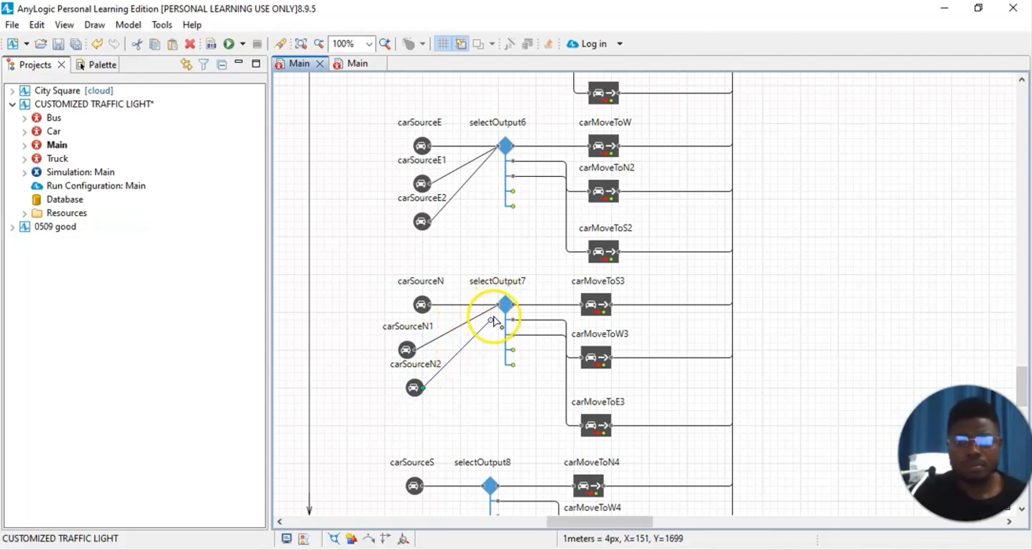
left_click(498, 305)
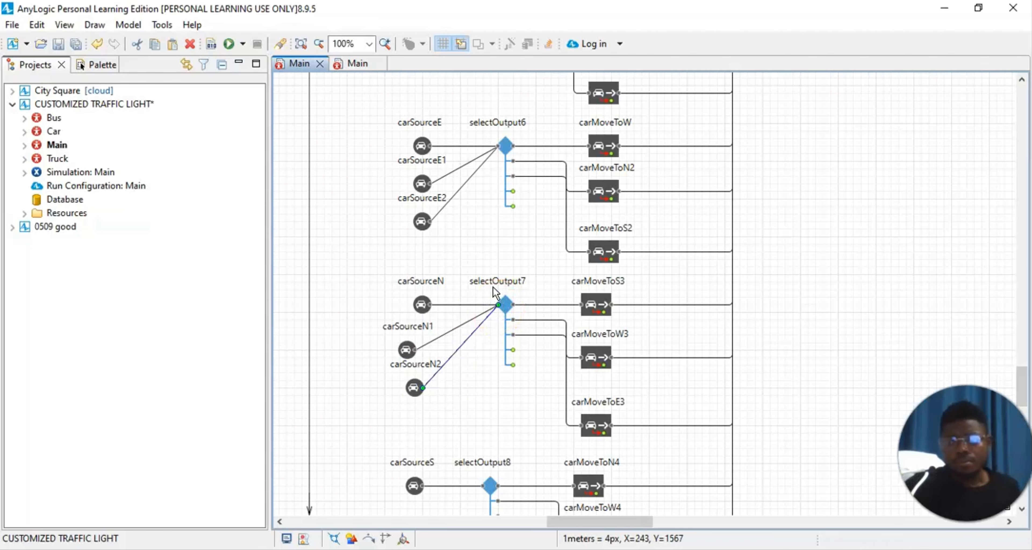
left_click(490, 405)
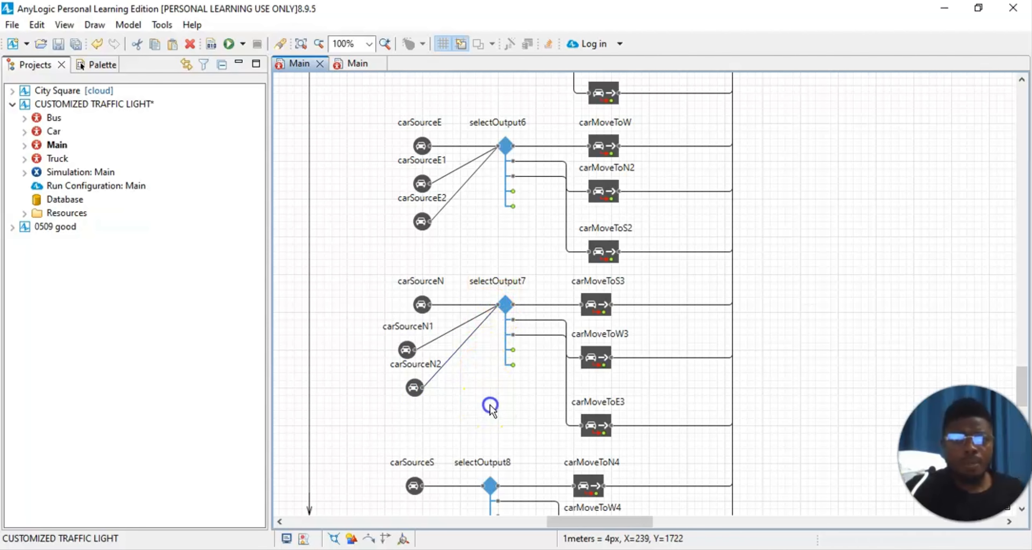
Paste another copy of the source block beside the carSourceS flow and duplicate it to the area below carSourceS
scroll(473, 399, "down", 4)
scroll(424, 430, "down", 4)
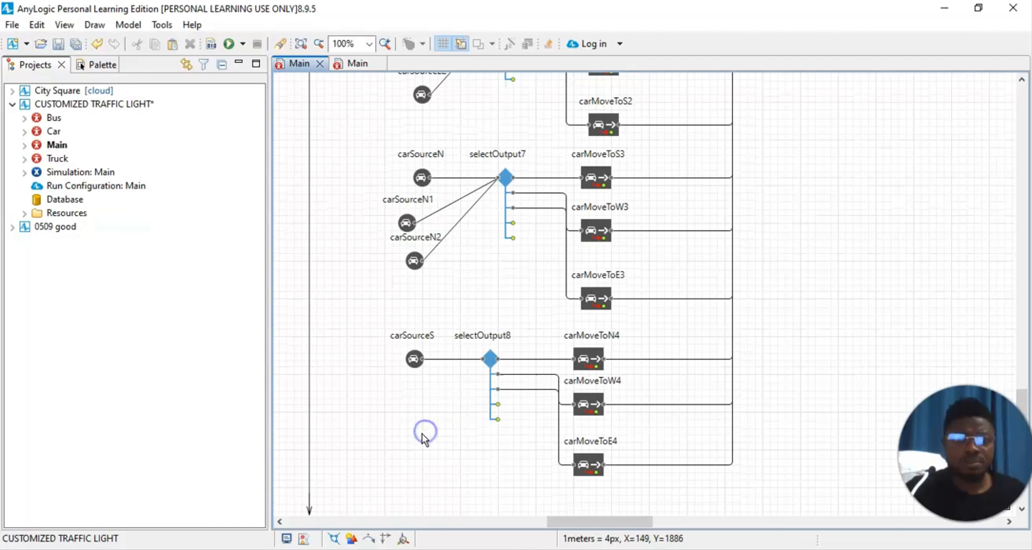
key("ctrl+v")
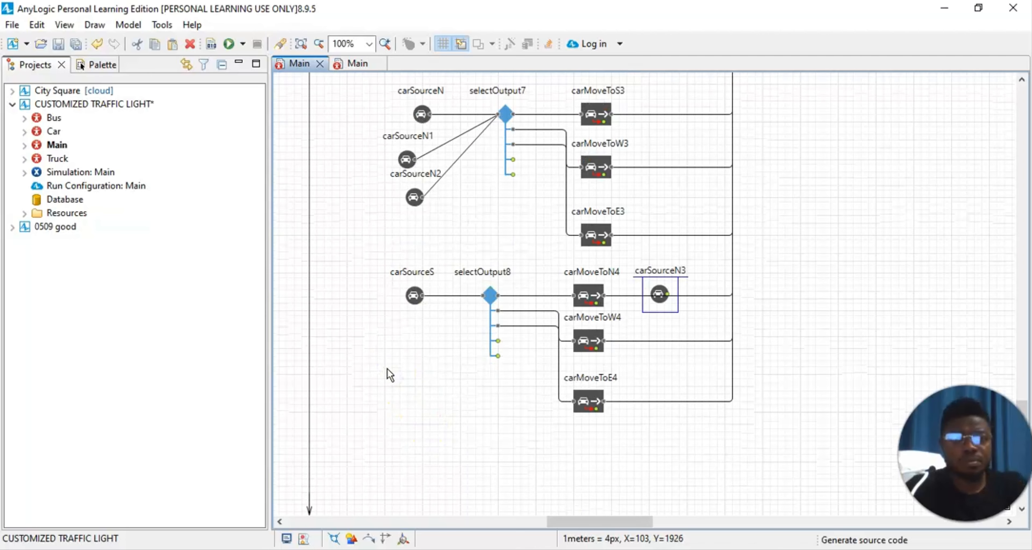
left_click(661, 296)
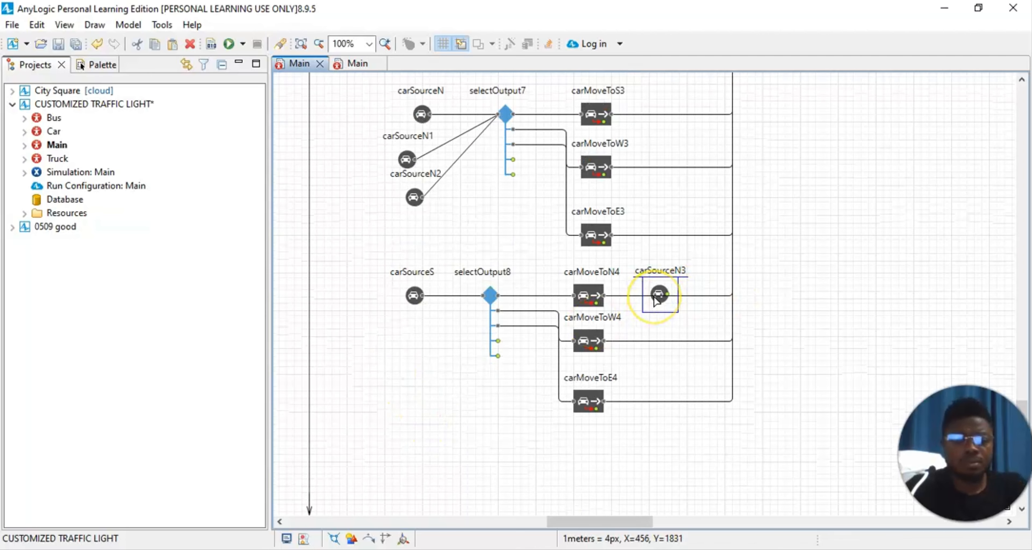
left_click_drag(664, 297, 356, 396, "ctrl")
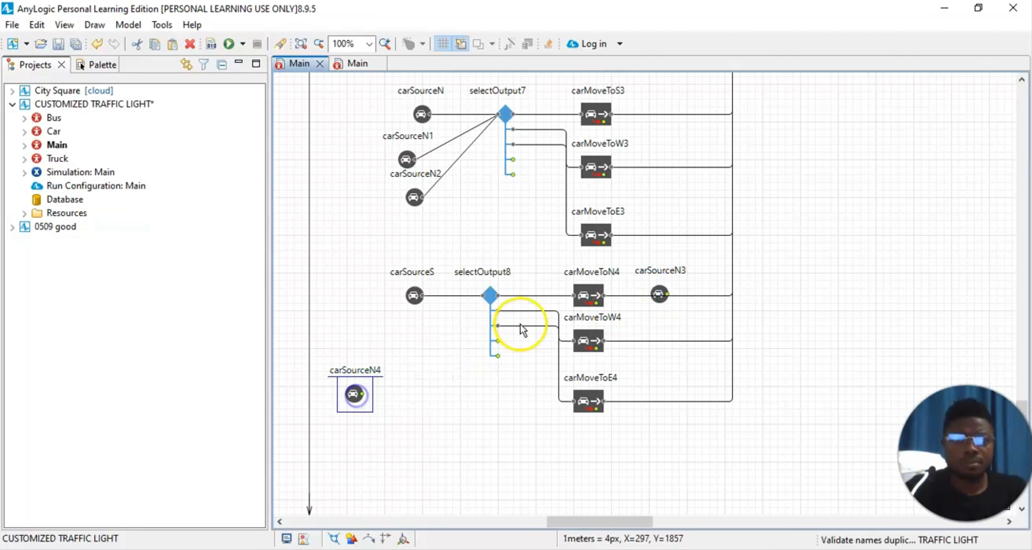
left_click_drag(664, 295, 437, 349)
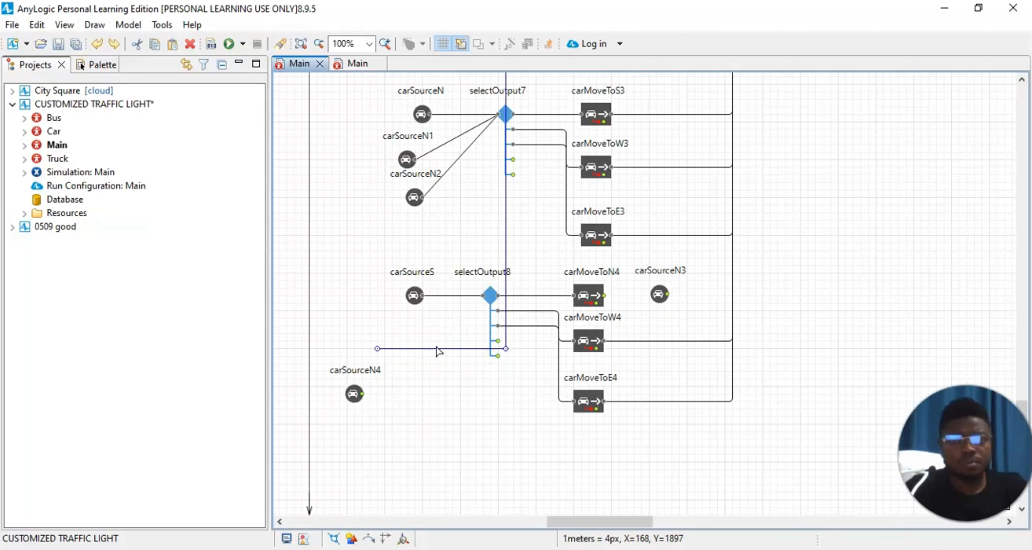
key("ctrl+z")
left_click(758, 313)
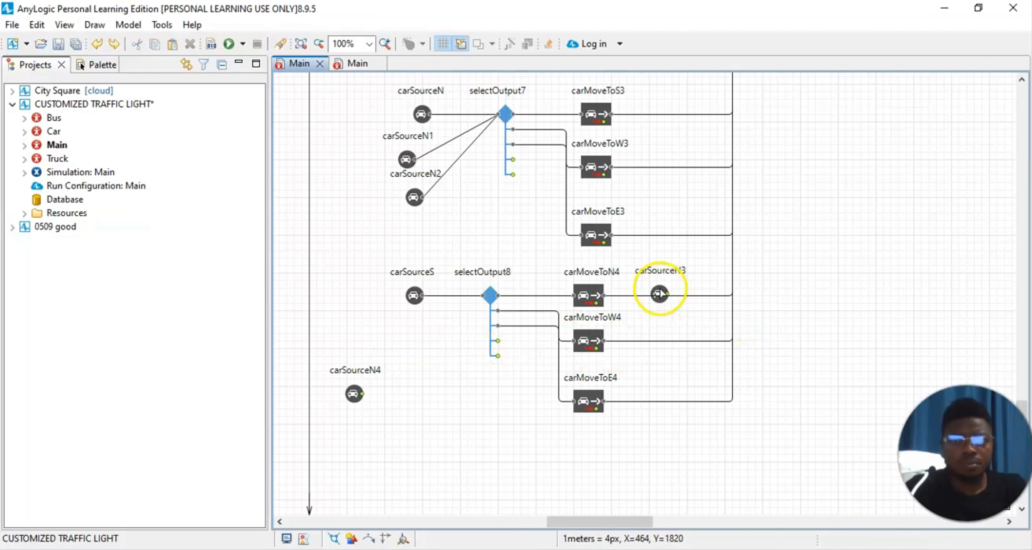
Arrange carSourceN3 and carSourceN4 one under the other below carSourceS and delete the stray connectors between the three sources
left_click_drag(660, 294, 412, 348)
left_click_drag(353, 394, 407, 395)
left_click(433, 405)
left_click(415, 366)
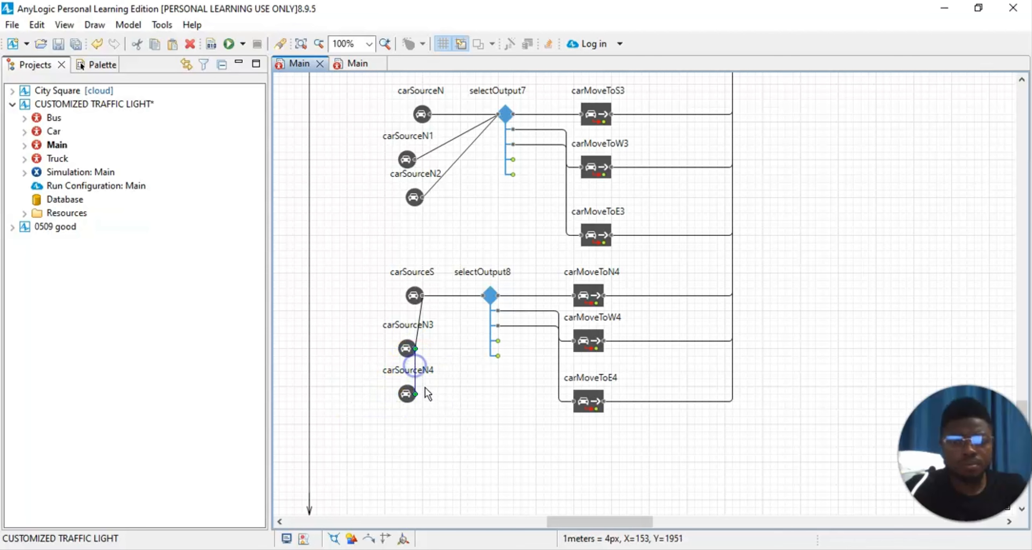
key("Delete")
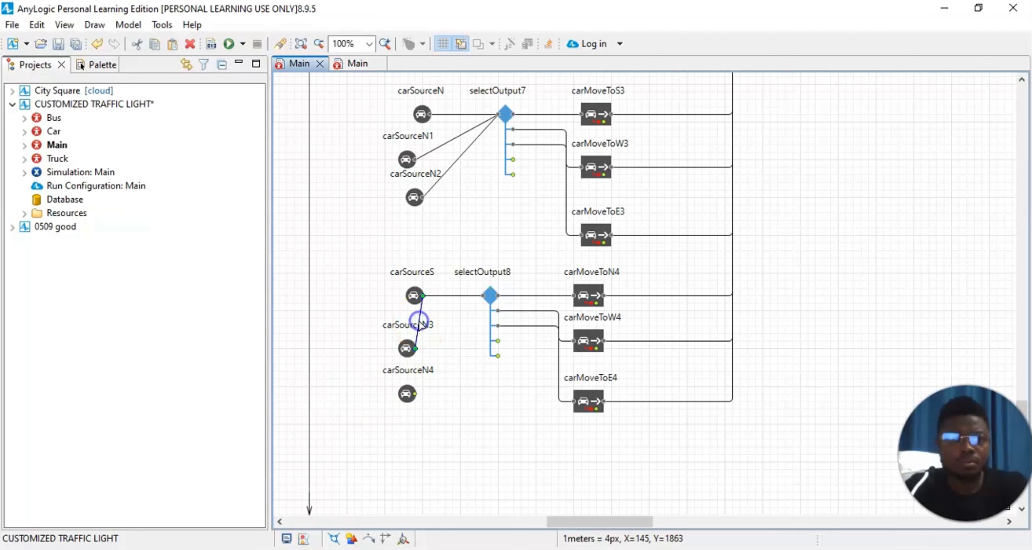
key("Delete")
Connect the outputs of carSourceN3 and carSourceN4 to the input of selectOutput8
left_click(416, 349)
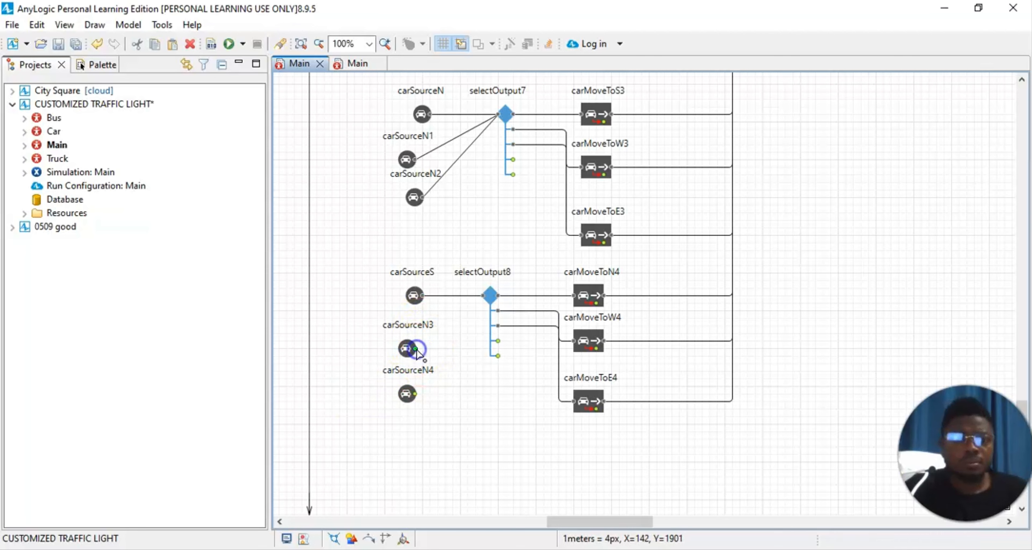
left_click(483, 295)
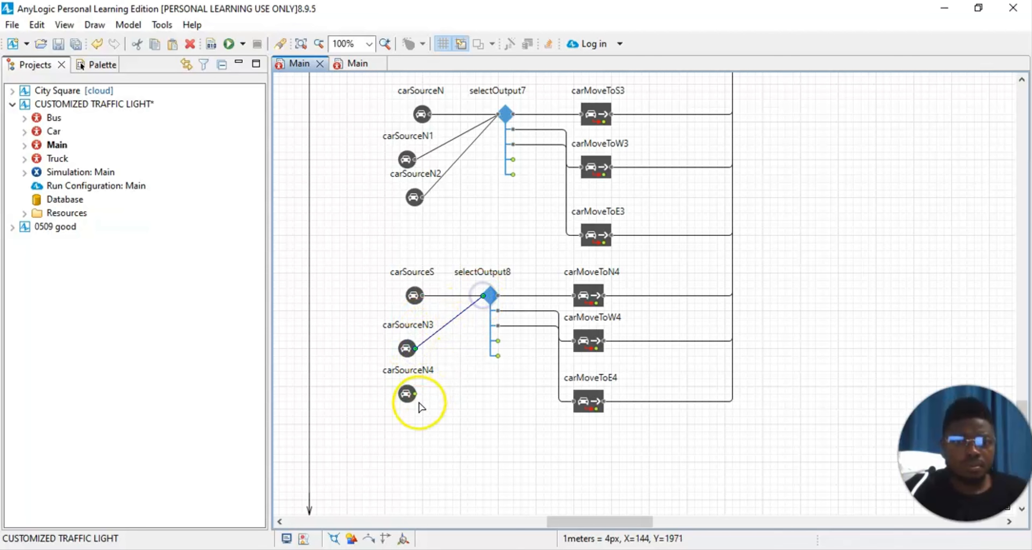
double_click(414, 395)
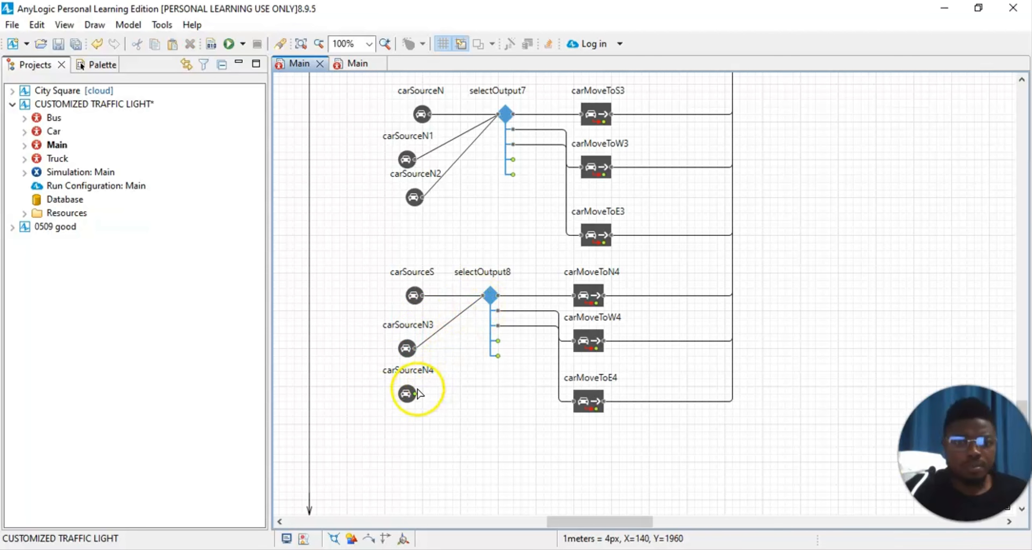
left_click(482, 297)
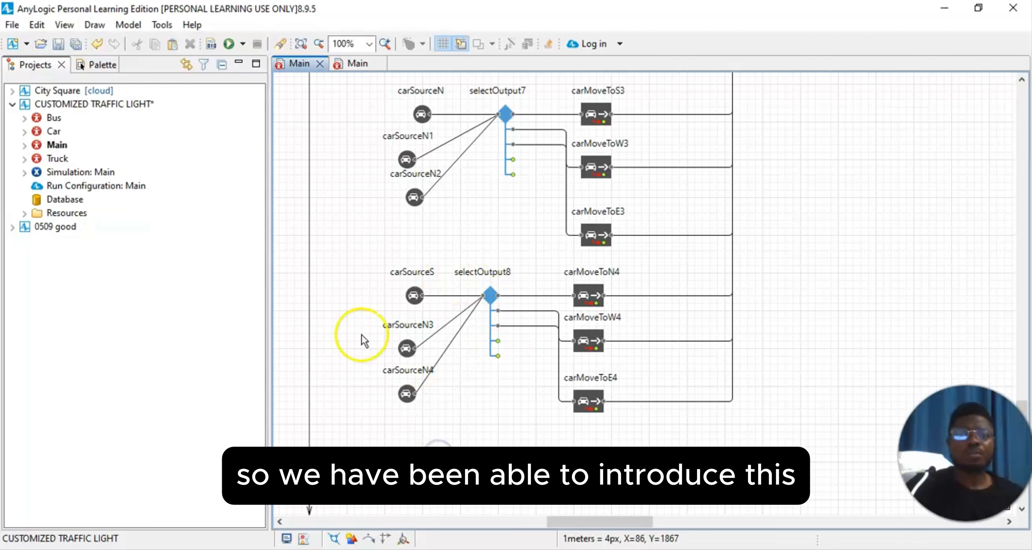
Select the carSourceN3 block below carSourceS and display its properties
left_click(407, 348)
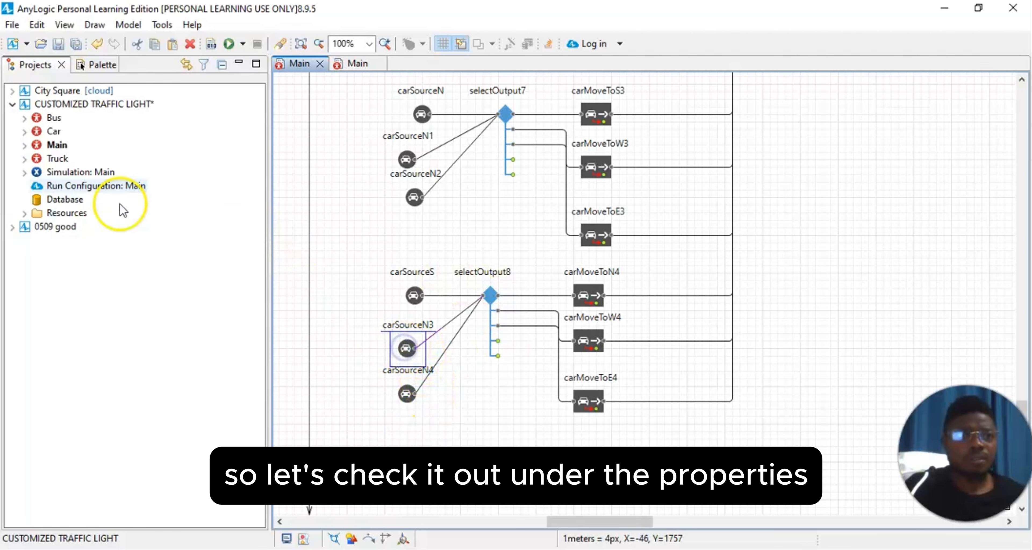
left_click(64, 25)
left_click(94, 60)
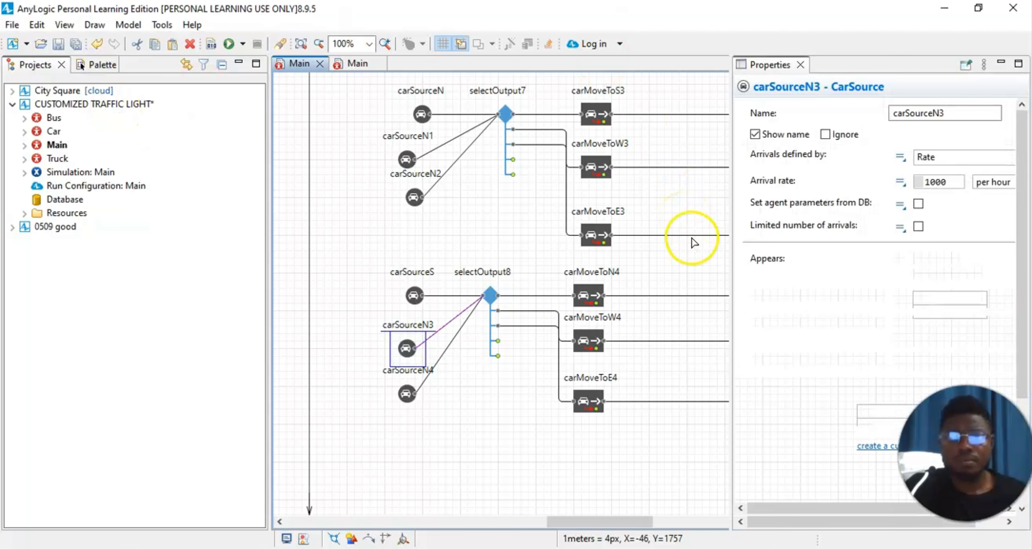
Set the new car type of carSourceN3 to Bus and of carSourceN4 to Truck
left_click(881, 410)
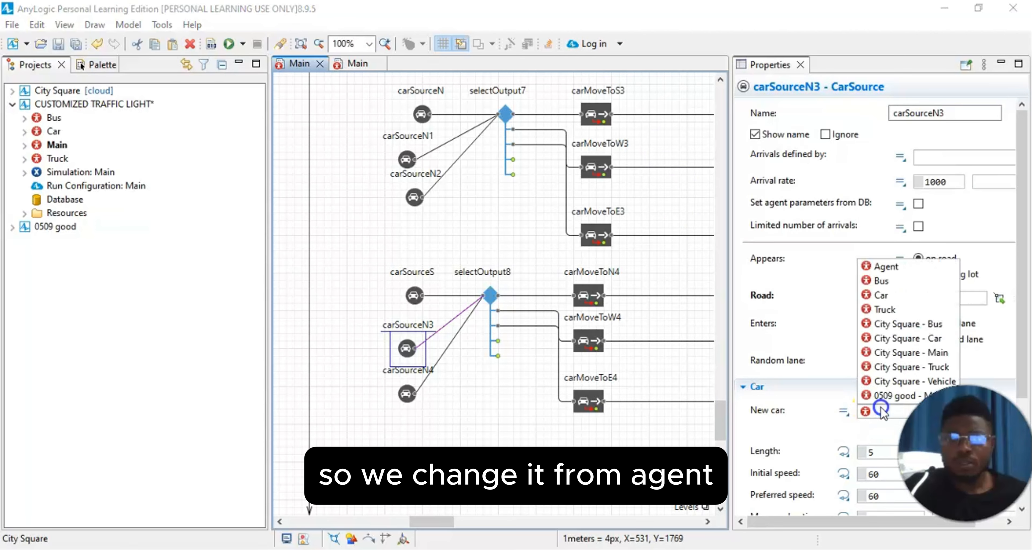
left_click(882, 280)
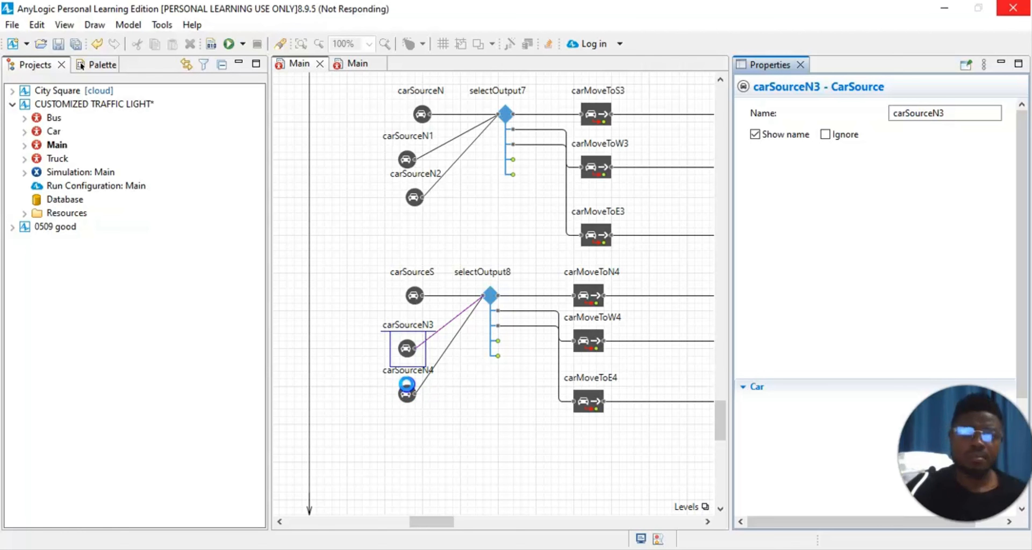
left_click(406, 385)
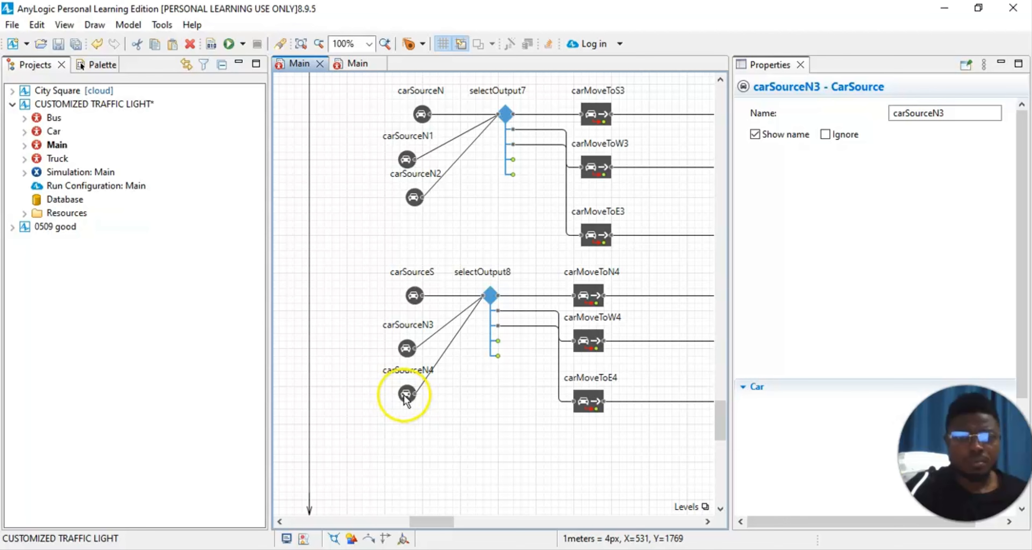
left_click(407, 395)
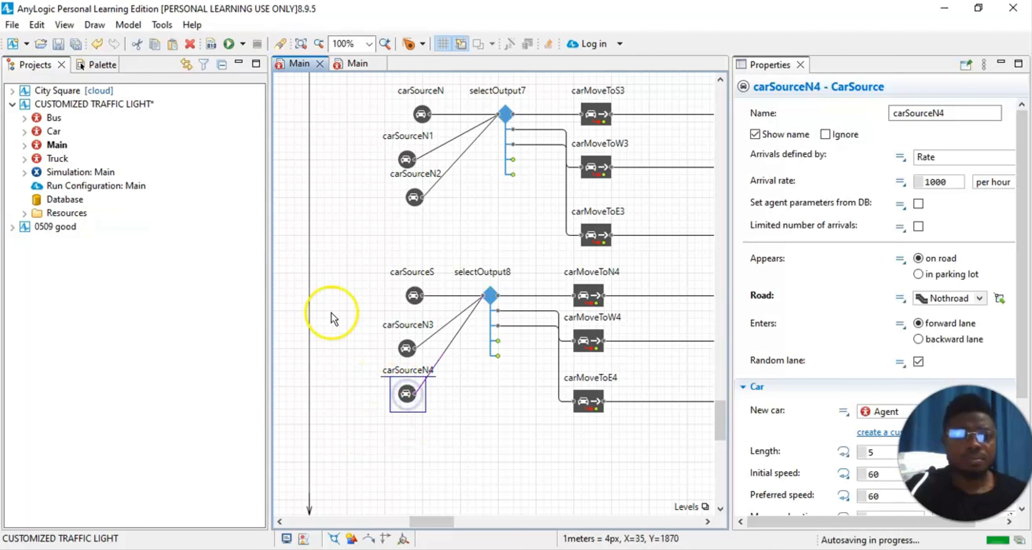
left_click(905, 411)
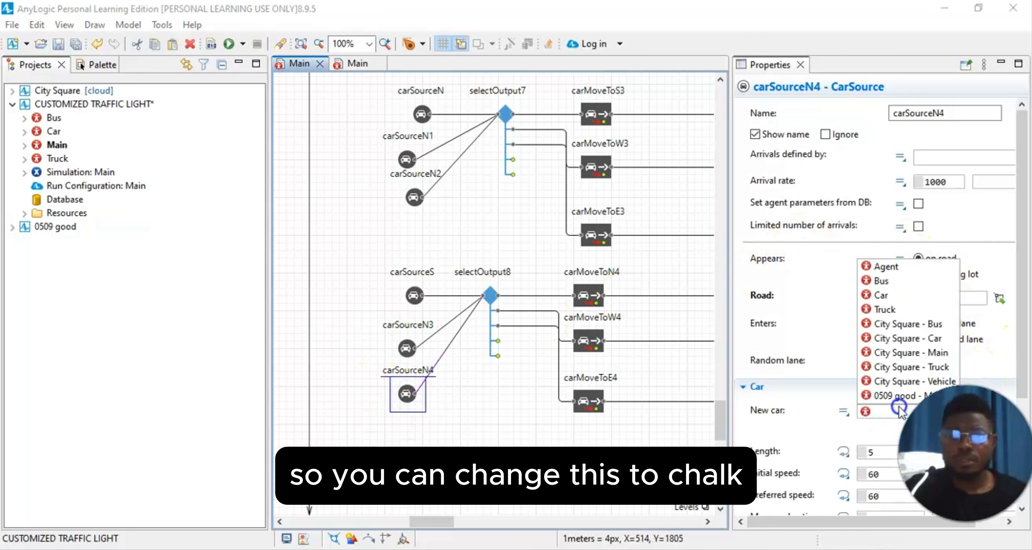
left_click(887, 314)
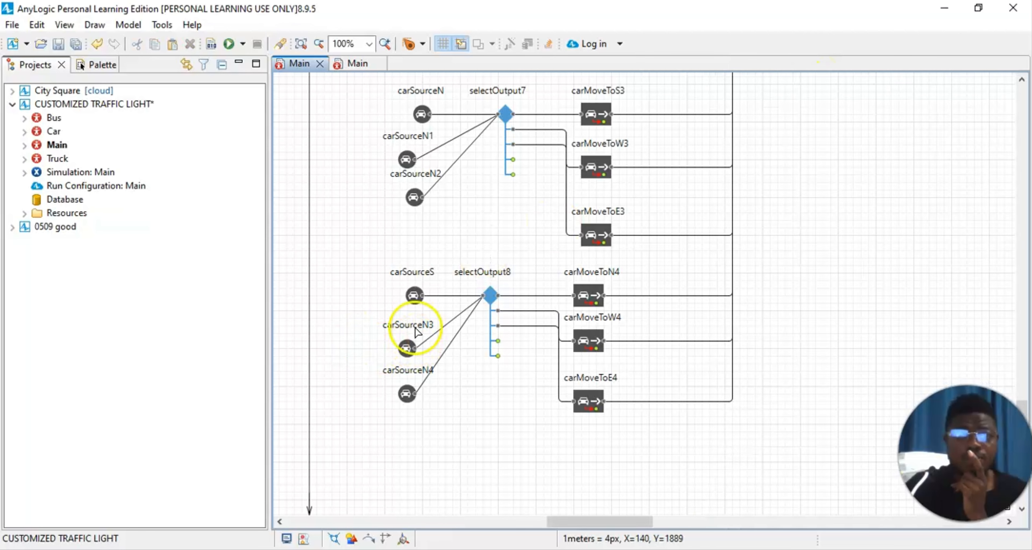
Delete the carSourceN3 block from the carSourceS flow
left_click(406, 350)
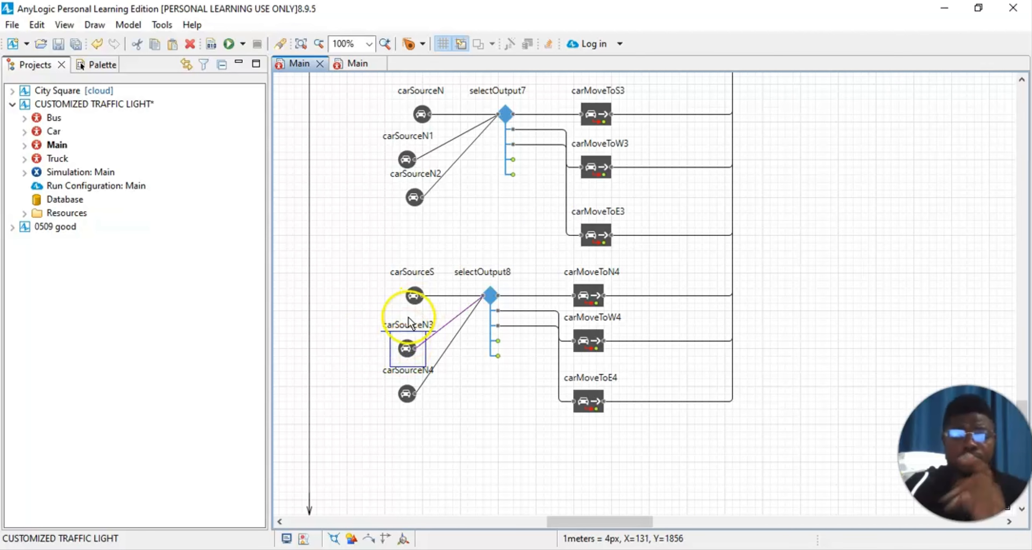
key("Delete")
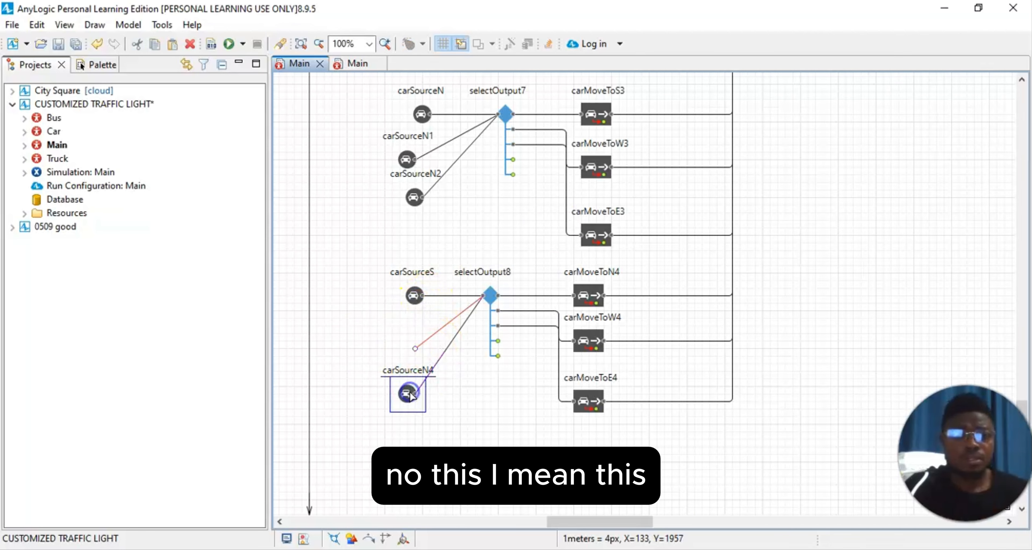
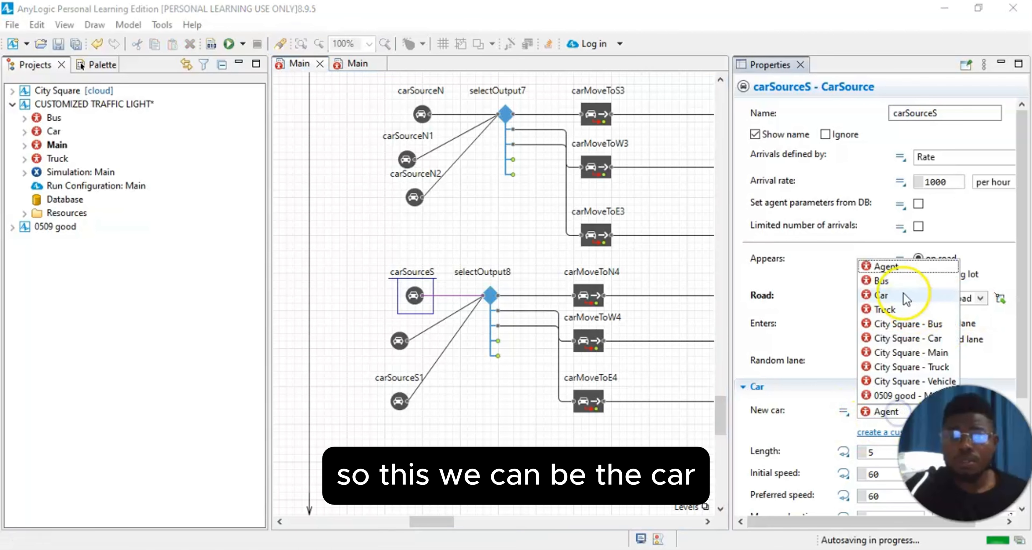
Set the new car type of carSourceS to Car, check it in the block's properties, and close them
left_click(889, 294)
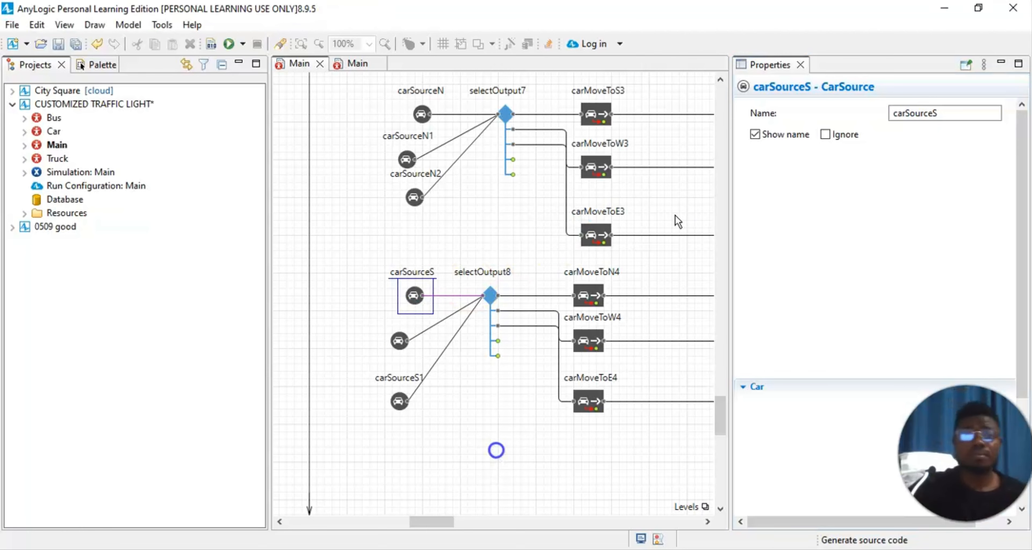
left_click(413, 315)
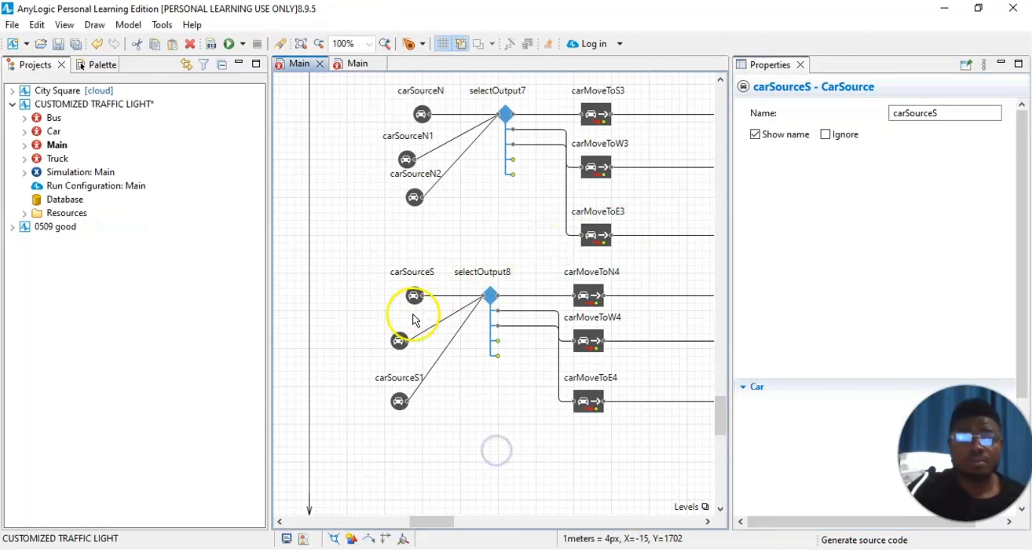
left_click(412, 299)
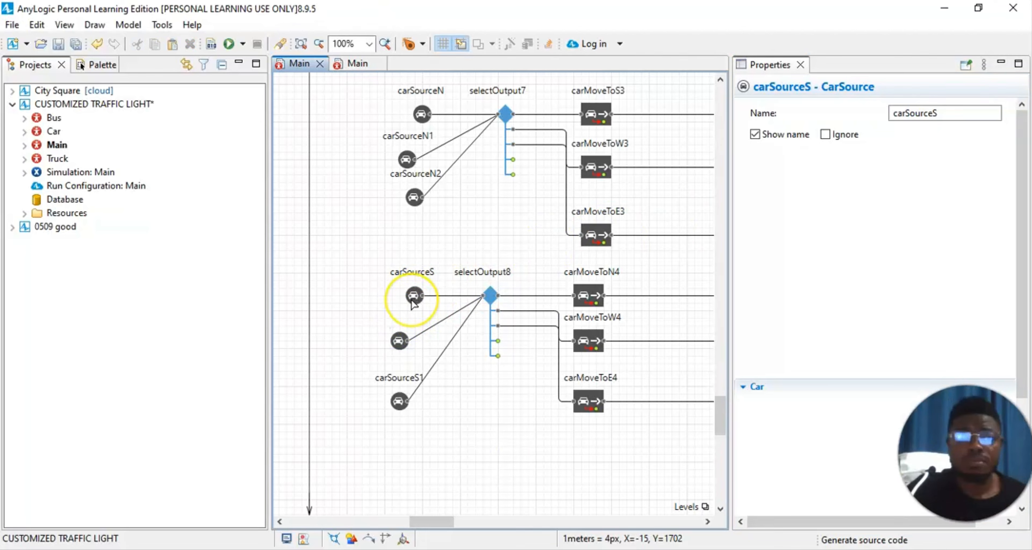
left_click(412, 302)
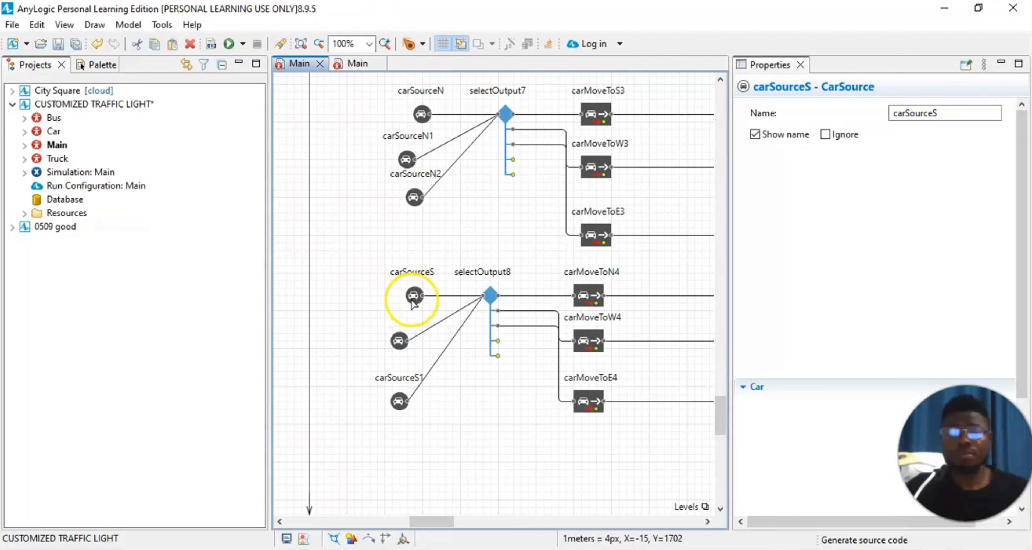
left_click(581, 347)
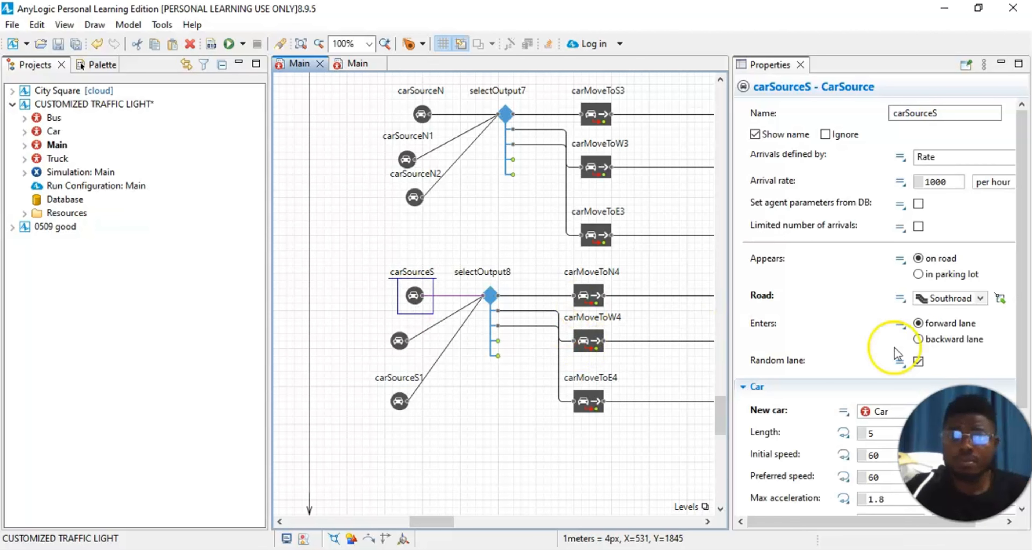
left_click(428, 430)
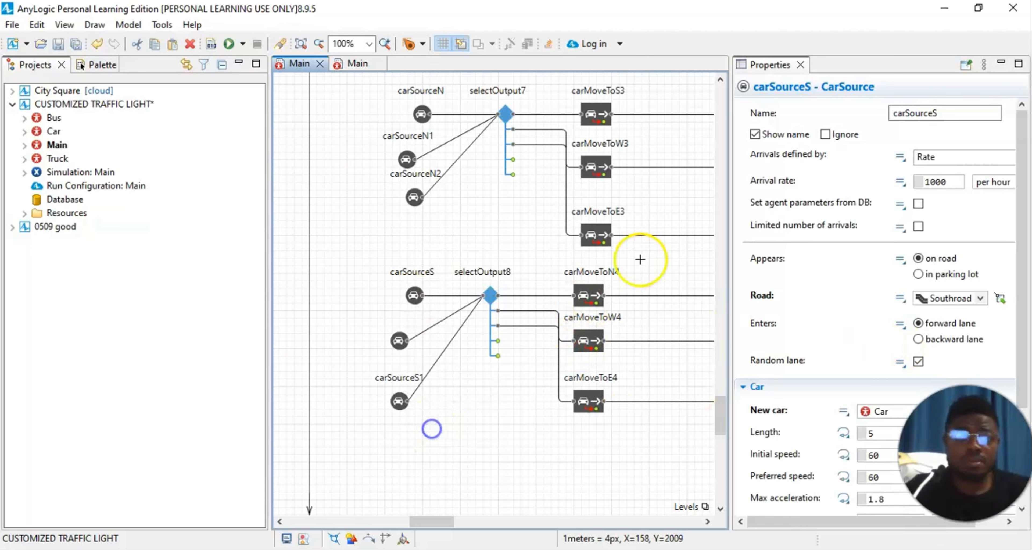
left_click(800, 65)
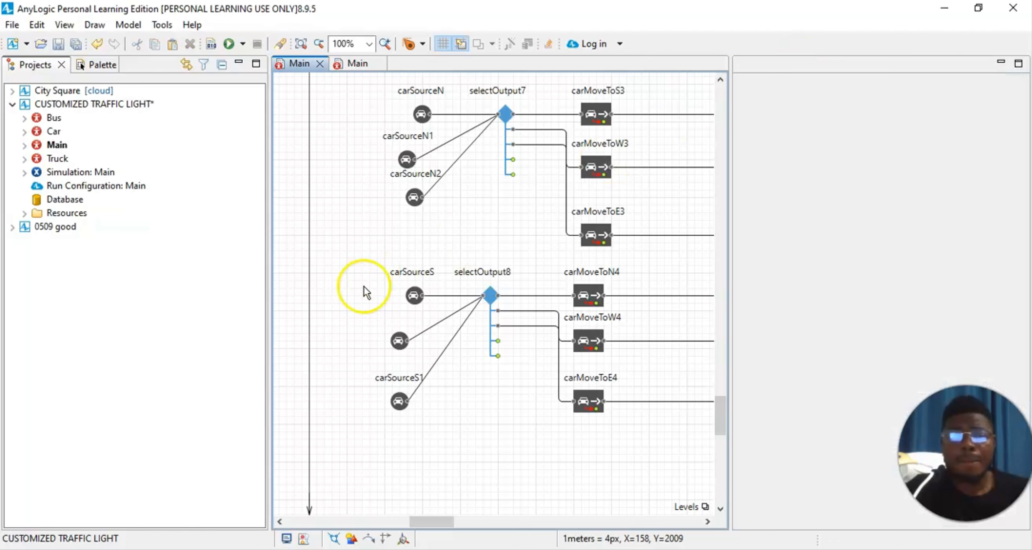
Set the new car type of the unlabelled source between carSourceS and carSourceS1 to Bus and close its properties
left_click(398, 340)
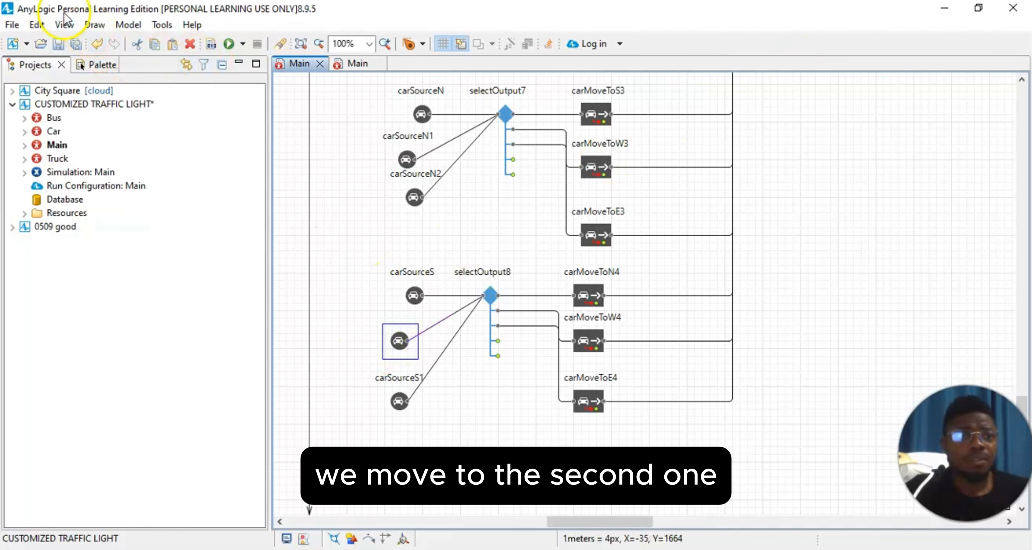
left_click(65, 22)
left_click(68, 58)
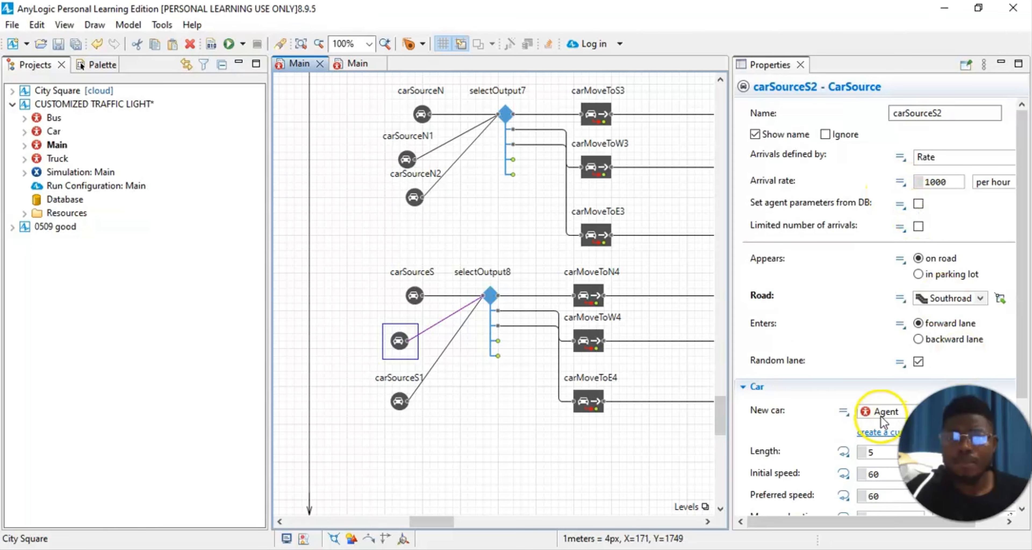
left_click(882, 413)
left_click(882, 282)
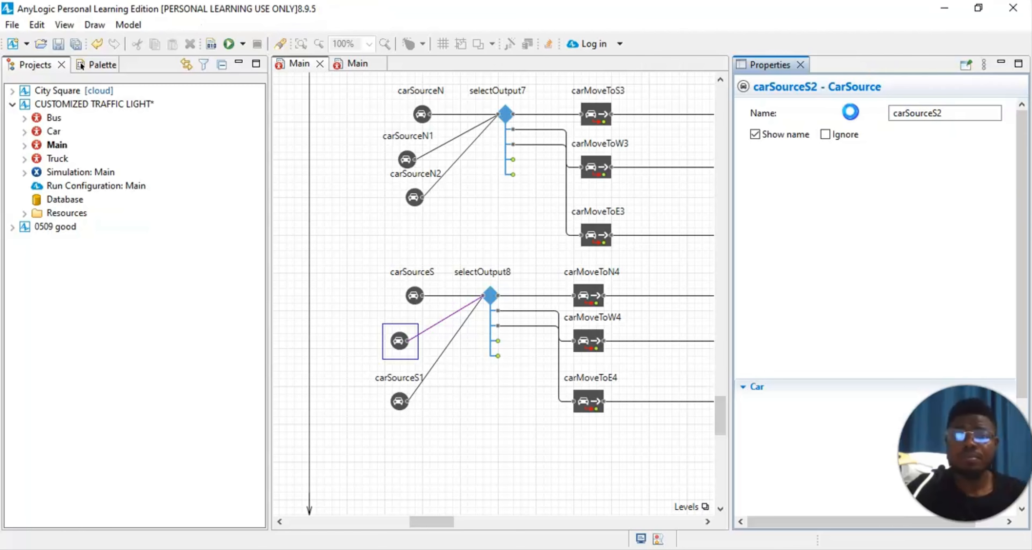
left_click(800, 65)
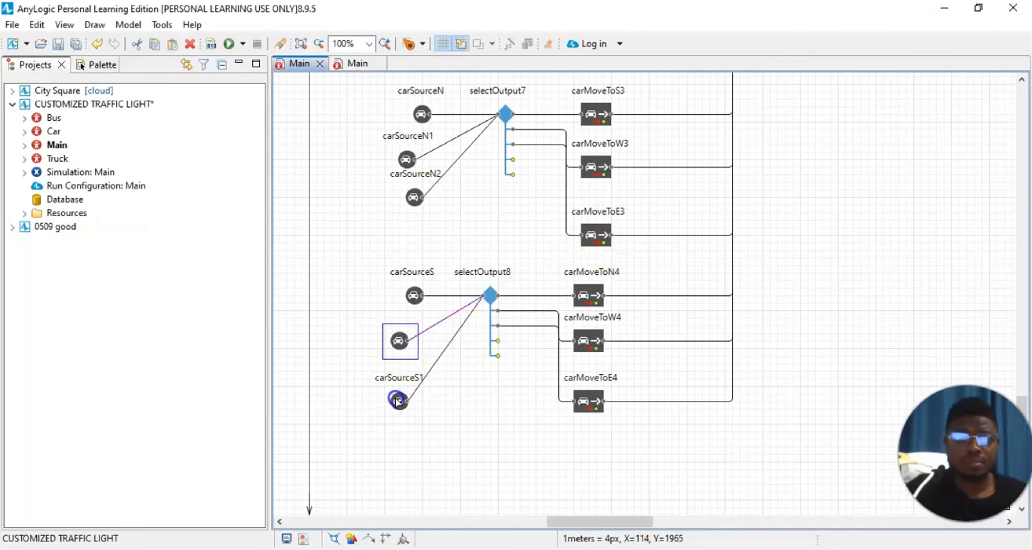
Set the new car type of carSourceS1 to Car and close its properties
left_click(396, 400)
left_click(63, 25)
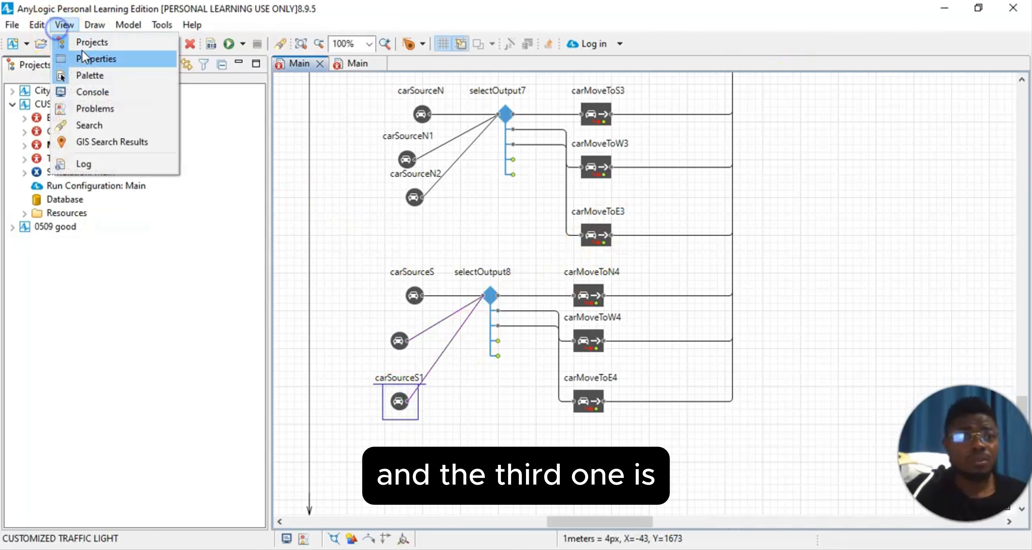
left_click(89, 75)
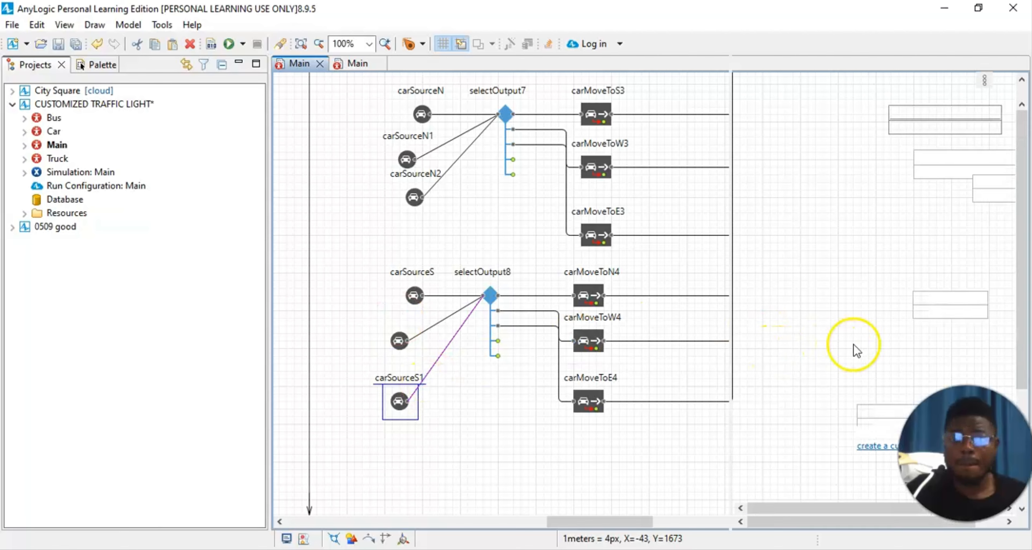
left_click(883, 411)
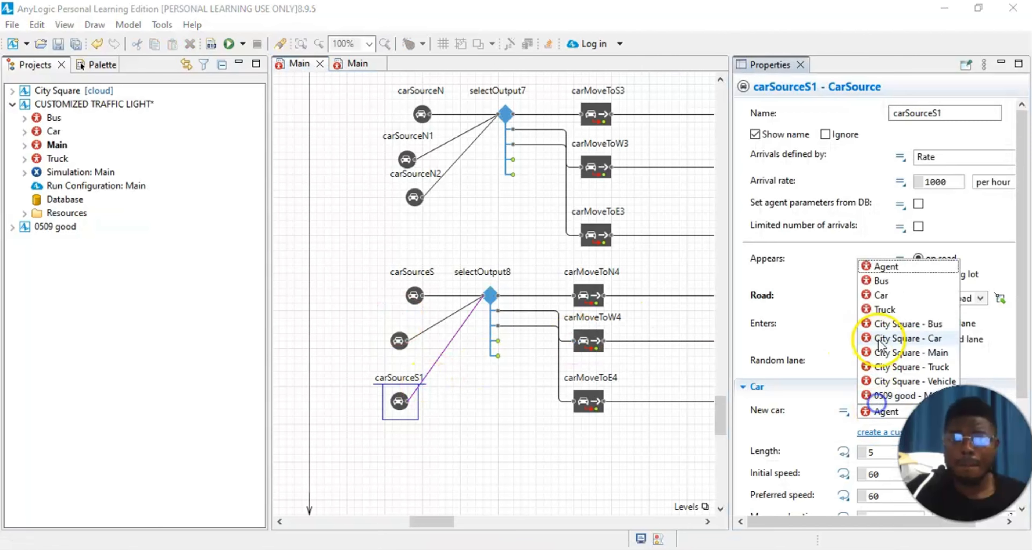
left_click(881, 295)
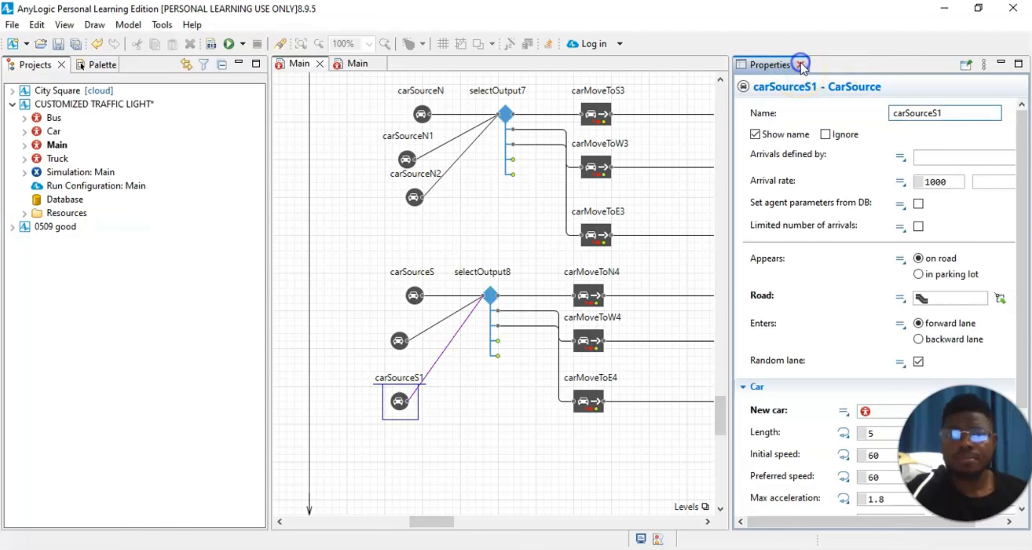
left_click(800, 65)
left_click(410, 476)
Set the new car type of carSourceN, the first source feeding selectOutput7, to Car
scroll(410, 441, "up", 4)
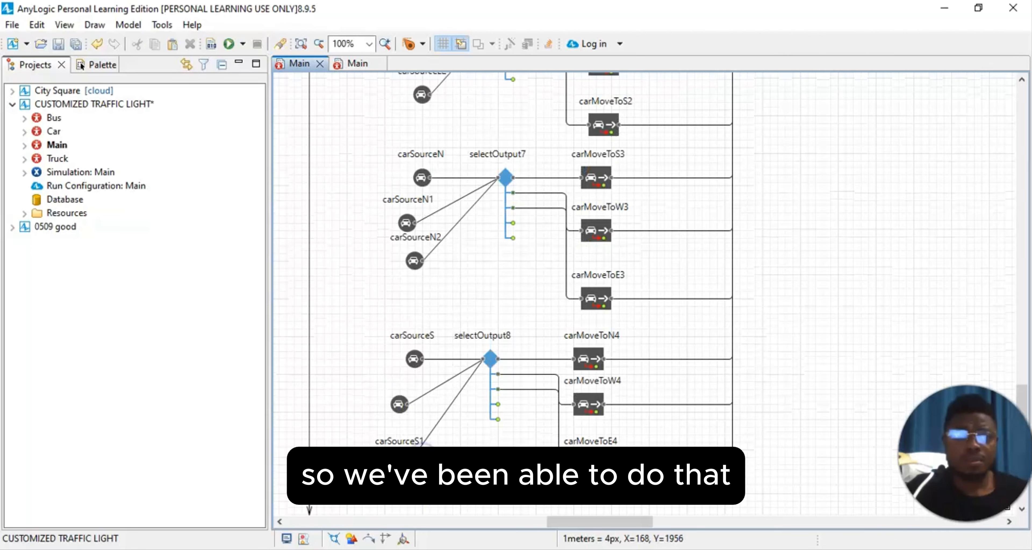
left_click(421, 243)
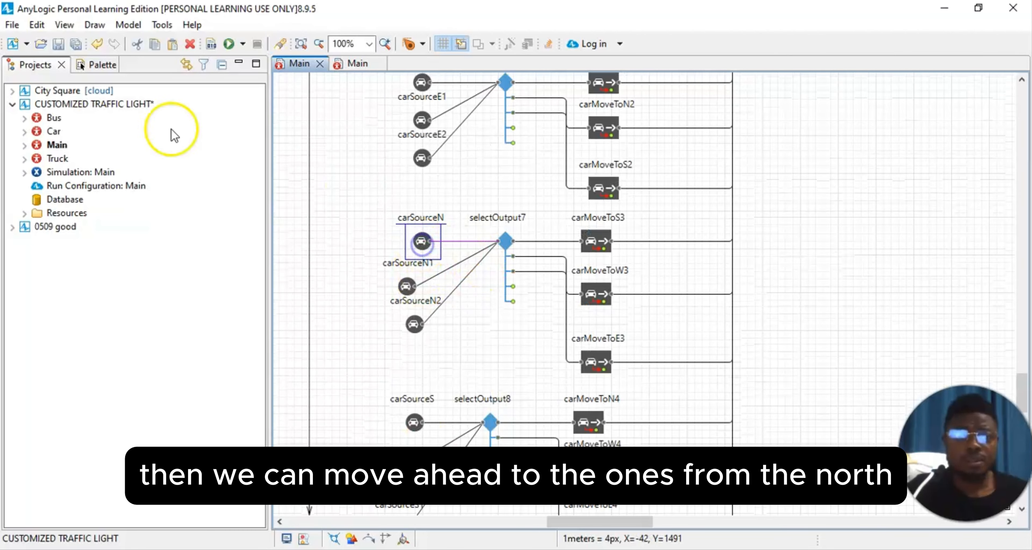
left_click(66, 24)
left_click(80, 75)
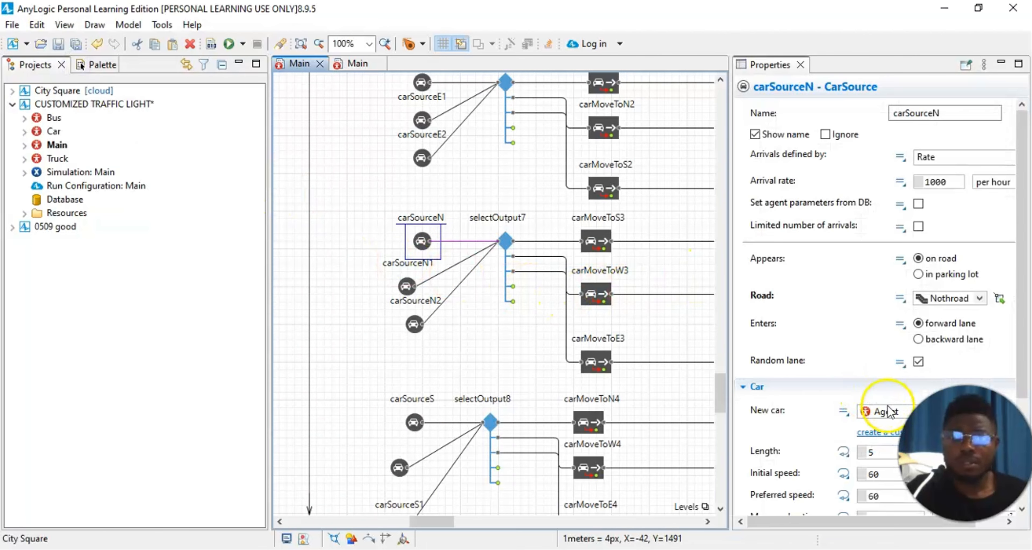
left_click(878, 411)
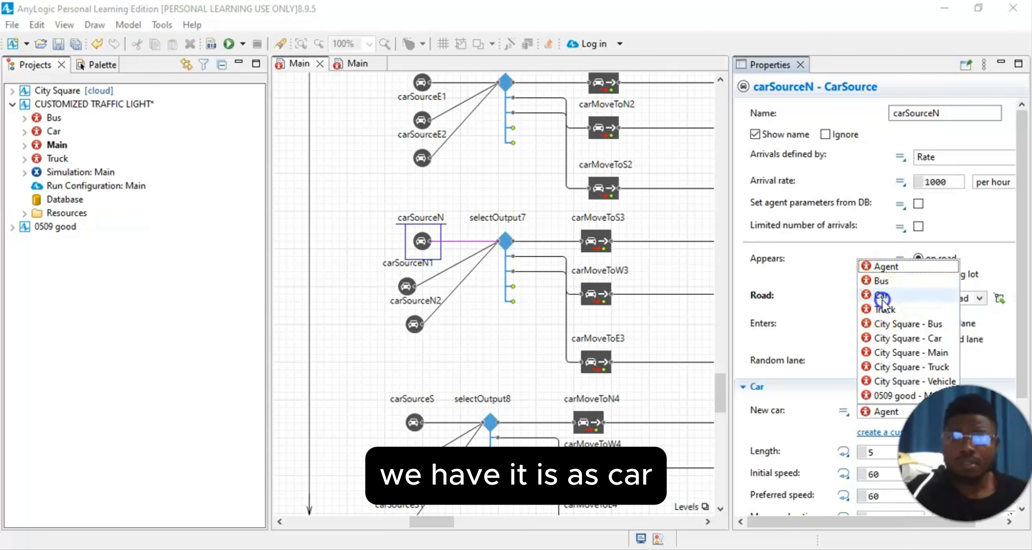
left_click(879, 295)
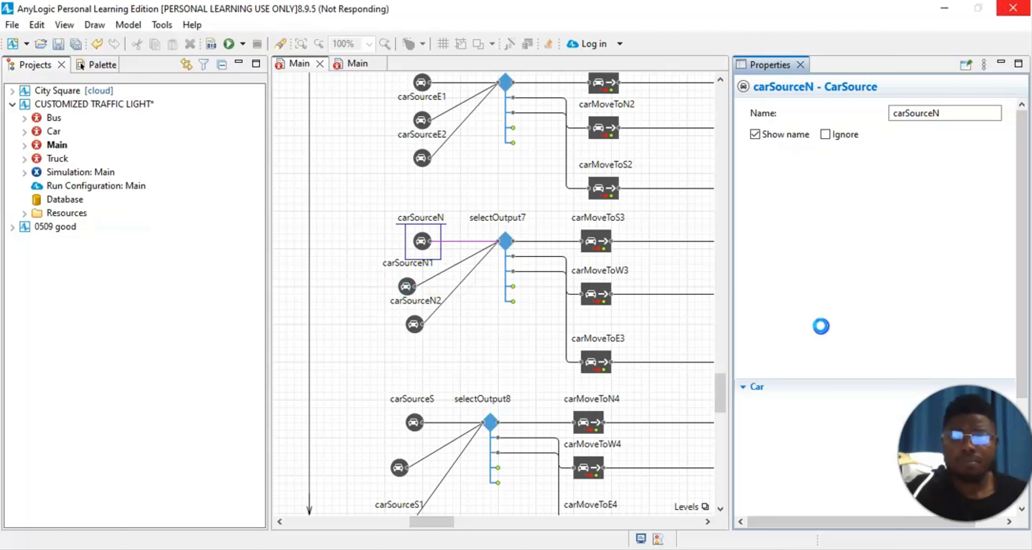
Set the new car type of carSourceN1, the second source feeding selectOutput7, to Bus
left_click(418, 278)
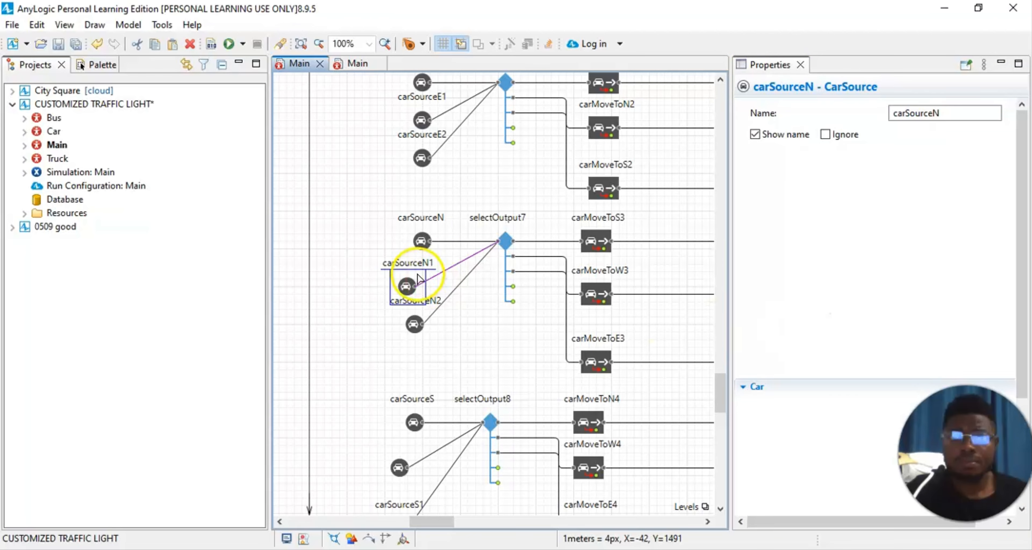
left_click(401, 285)
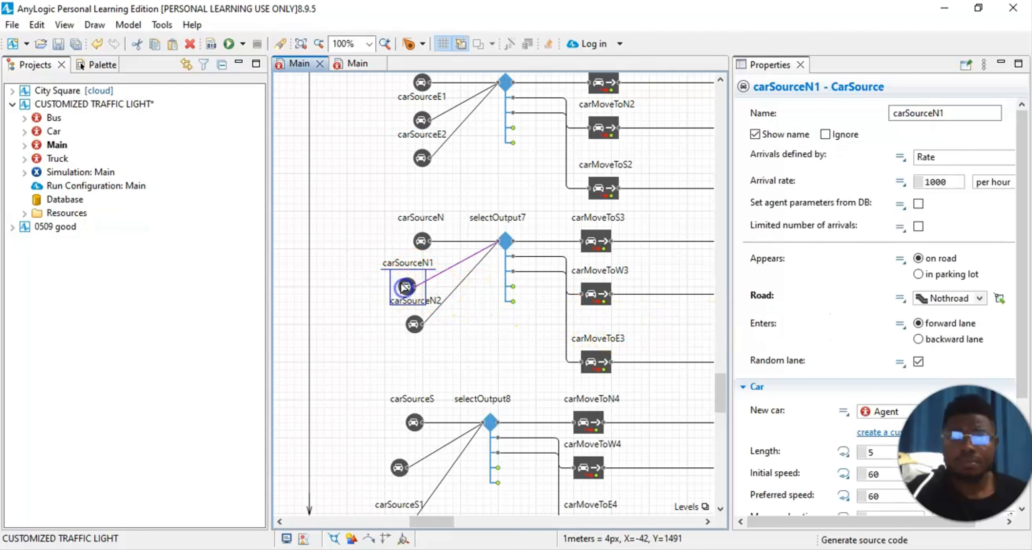
left_click(865, 412)
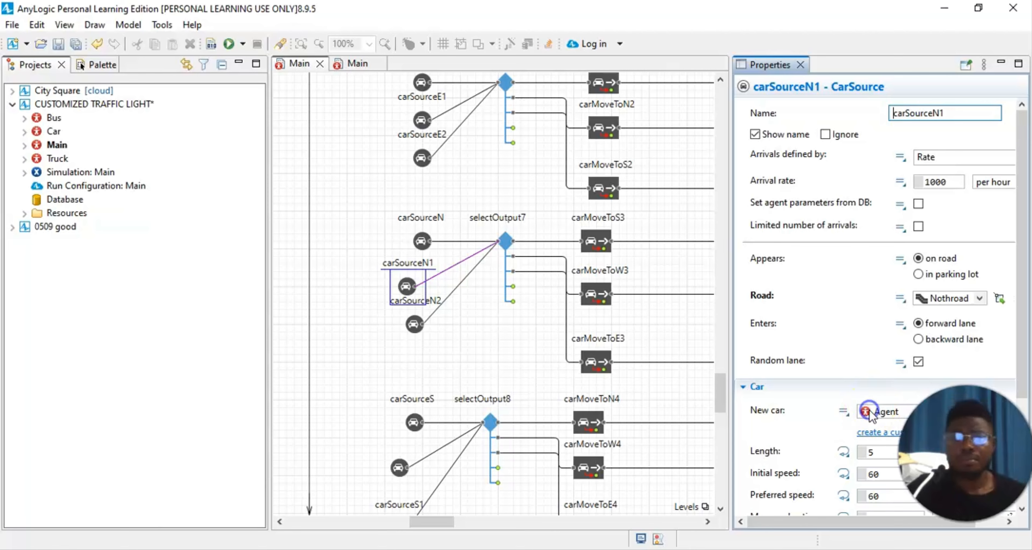
scroll(895, 383, "down", 1)
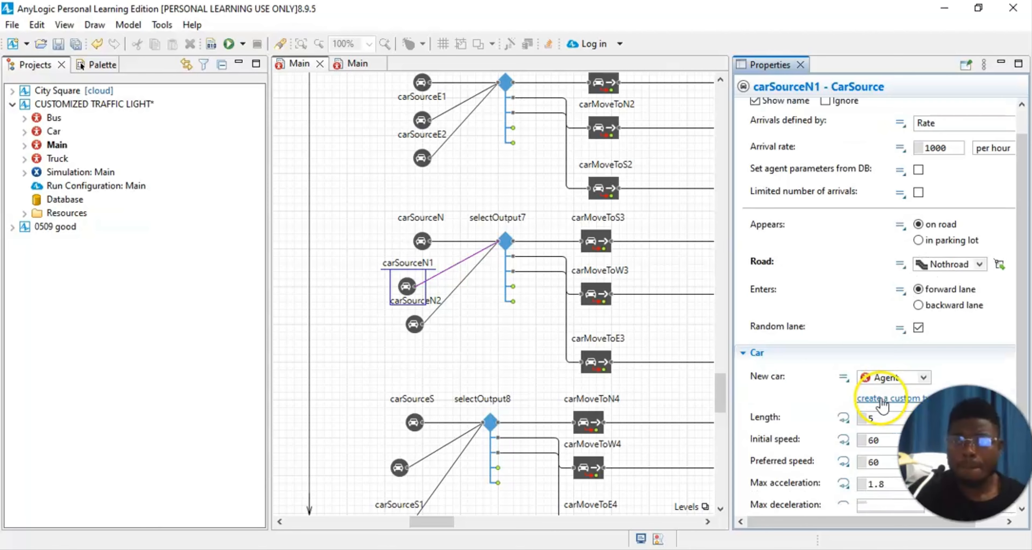
left_click(922, 377)
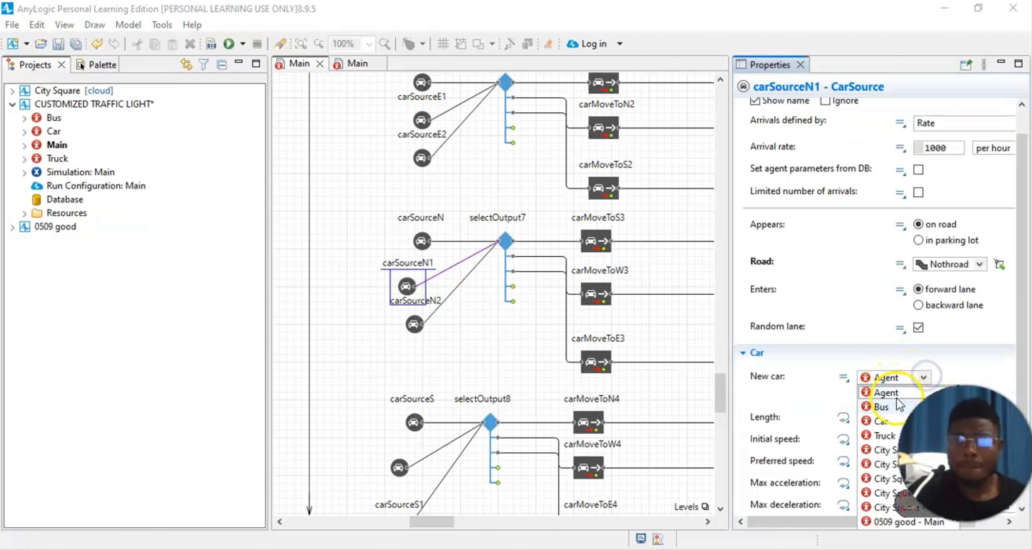
left_click(889, 412)
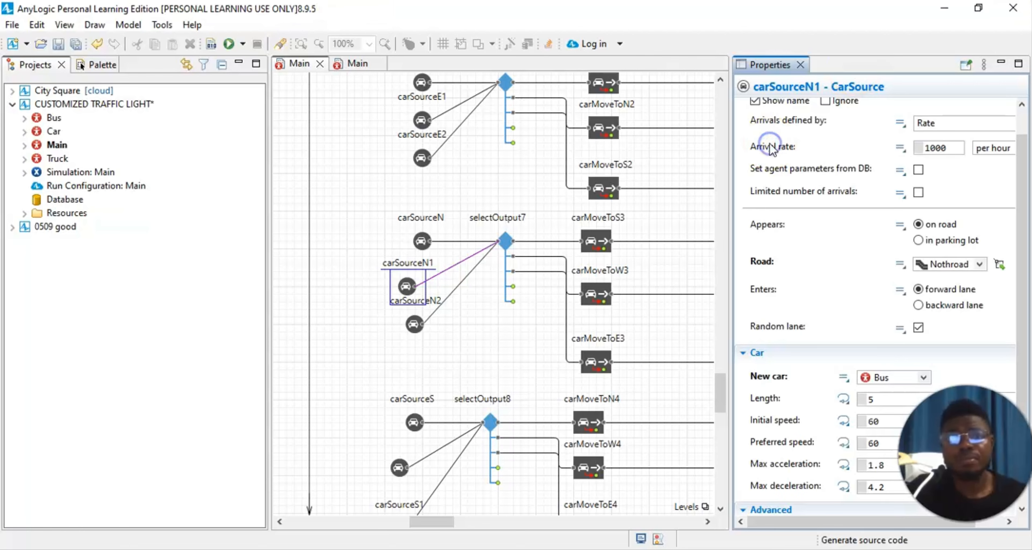
Set the new car type of carSourceN2, the third source feeding selectOutput7, to Truck and close its properties
left_click(421, 242)
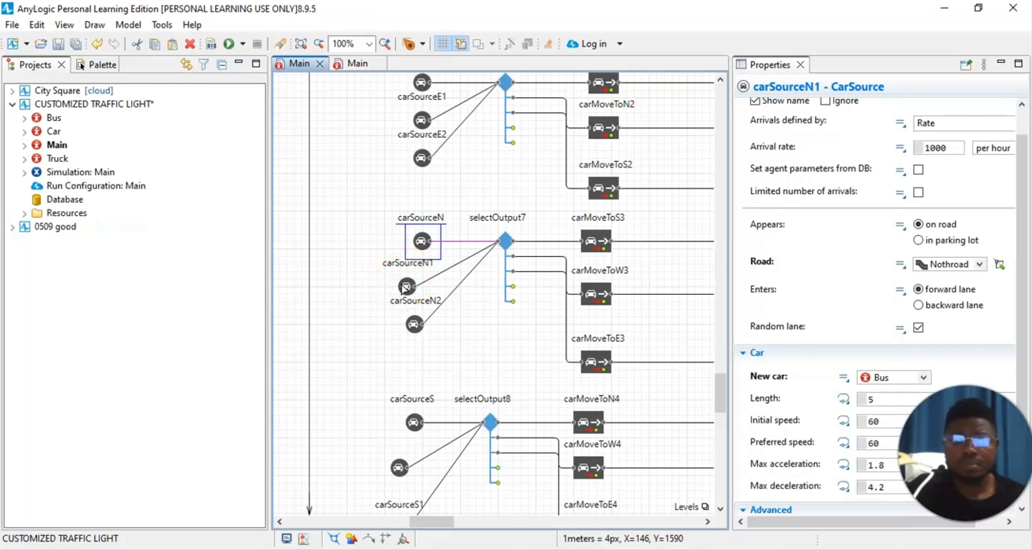
left_click(419, 244)
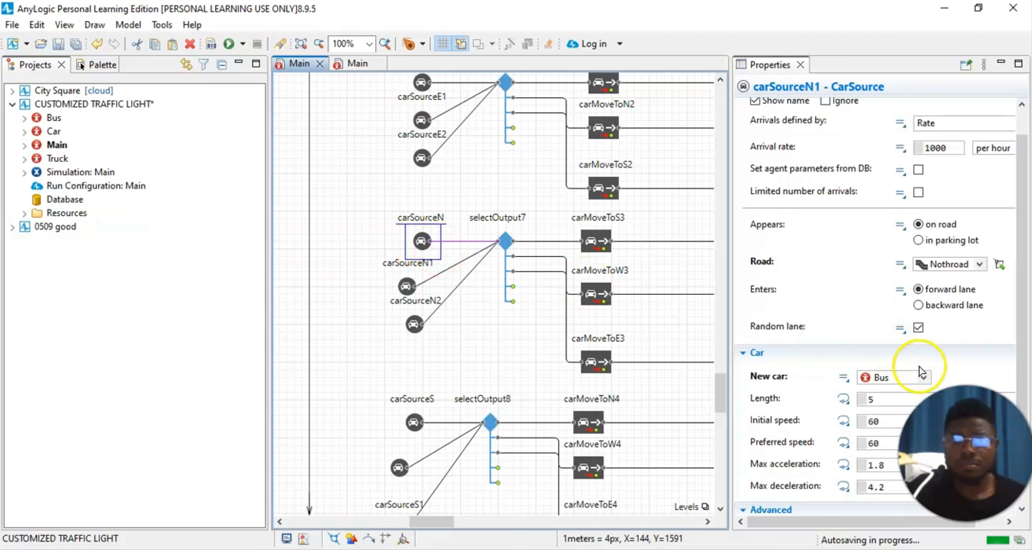
left_click(399, 286)
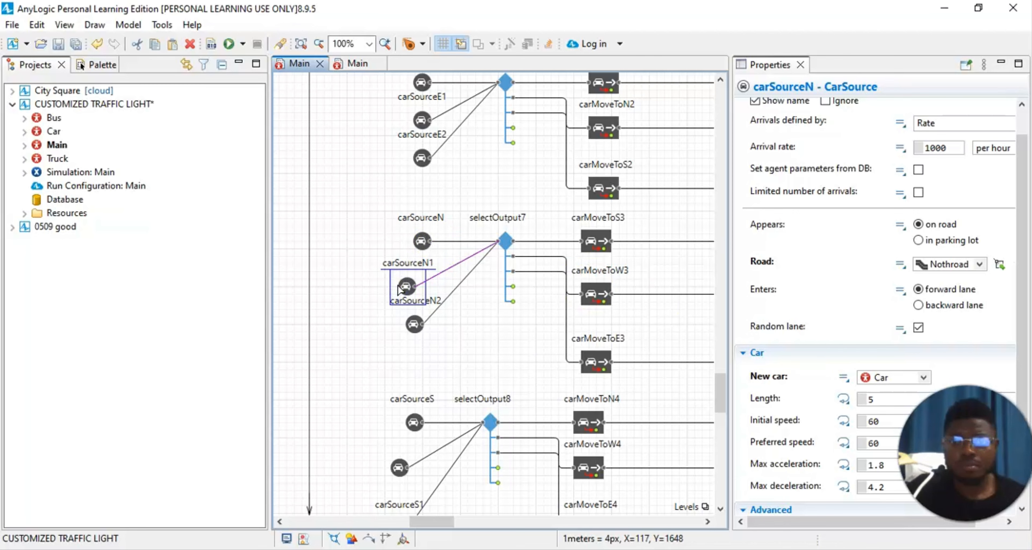
left_click(414, 323)
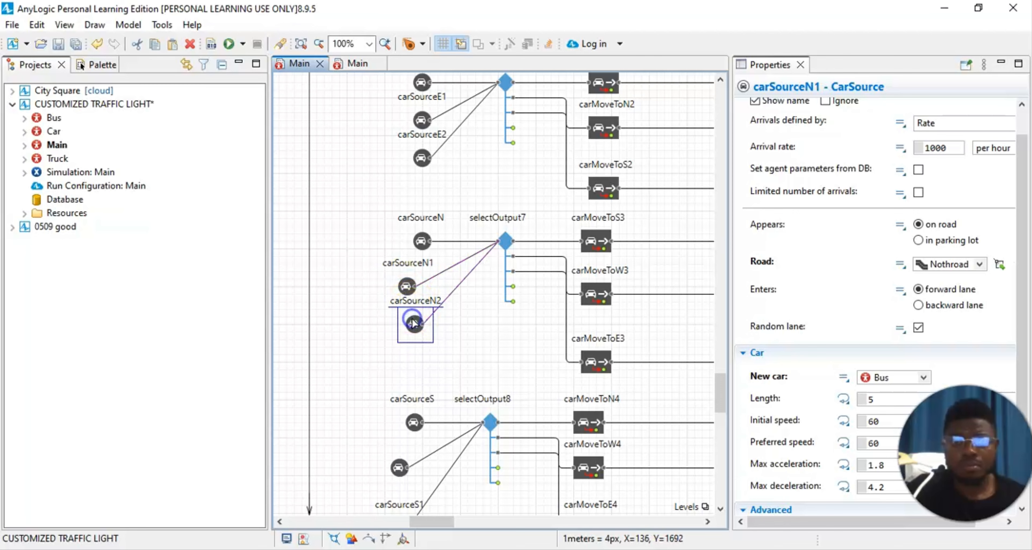
left_click(923, 378)
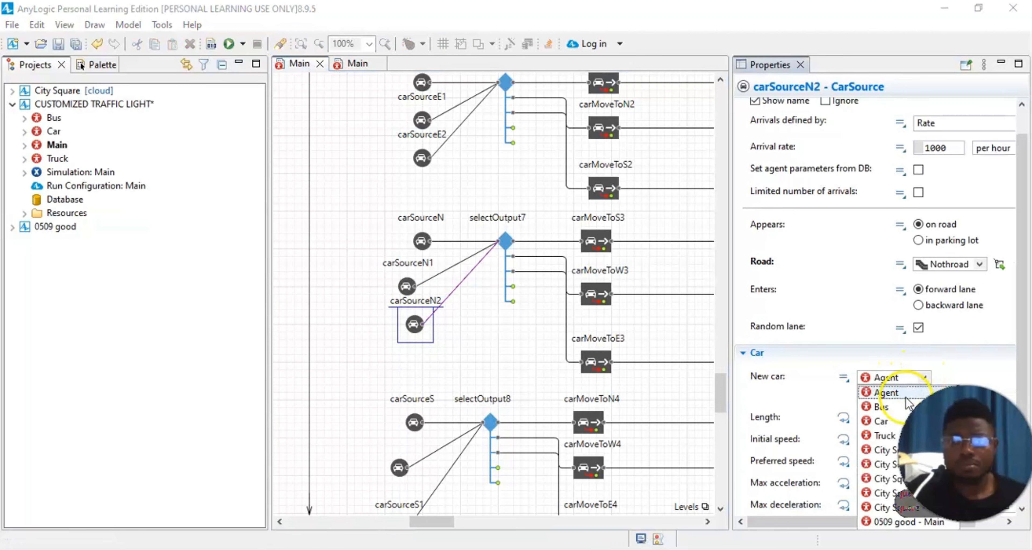
left_click(892, 391)
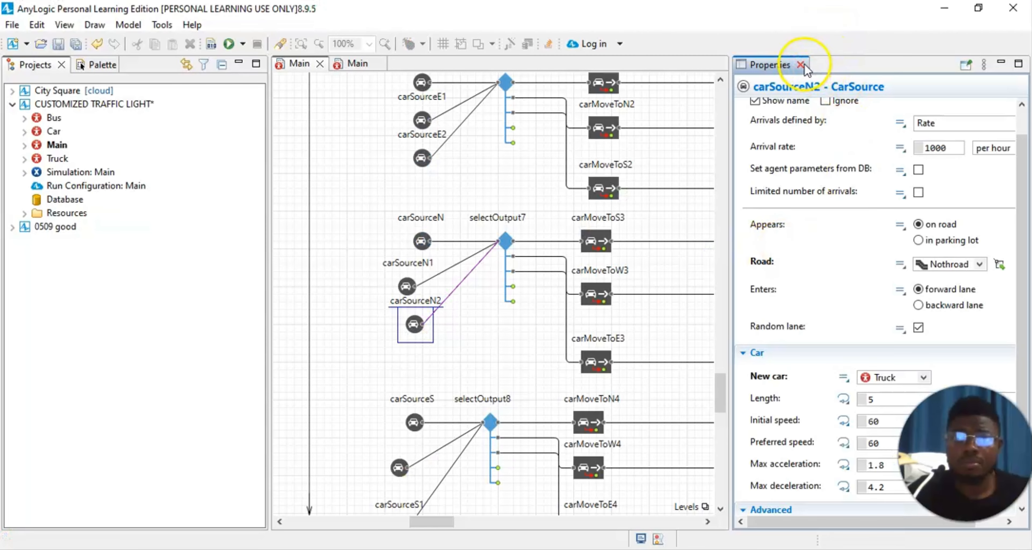
left_click(801, 65)
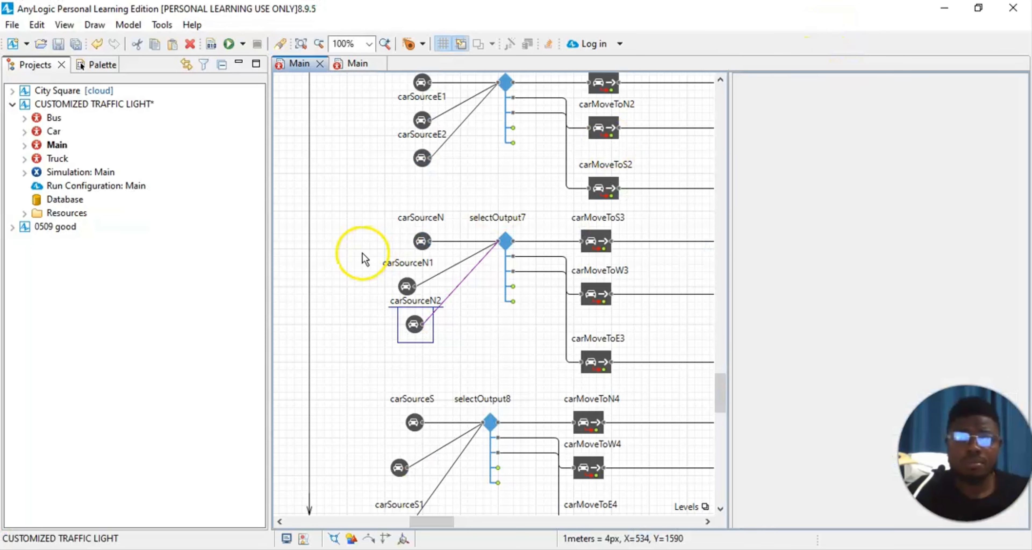
Reopen the properties for carSourceE, the first source feeding selectOutput6, and set its new car type to Car
scroll(362, 249, "up", 4)
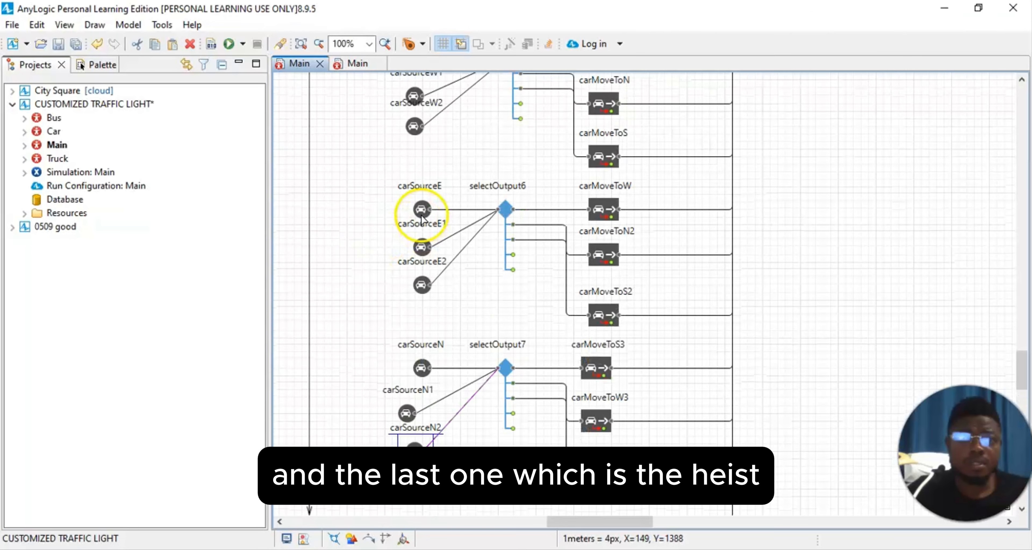
left_click(421, 217)
left_click(65, 25)
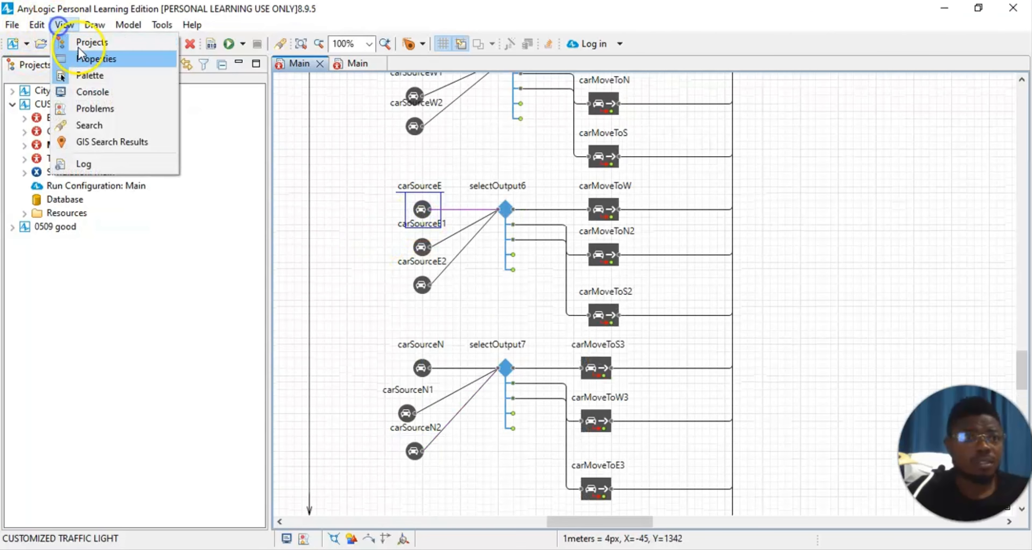
left_click(244, 117)
left_click(807, 246)
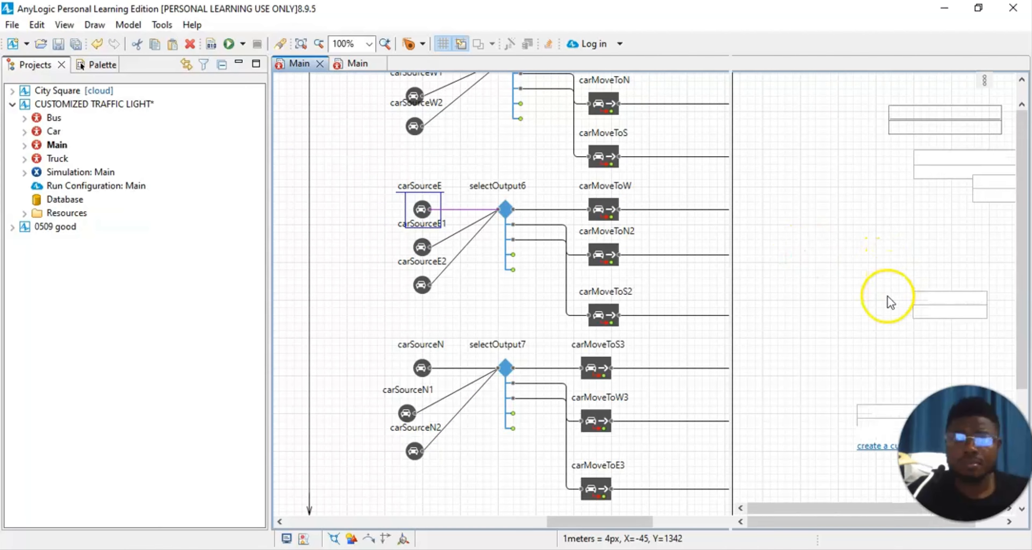
left_click(895, 404)
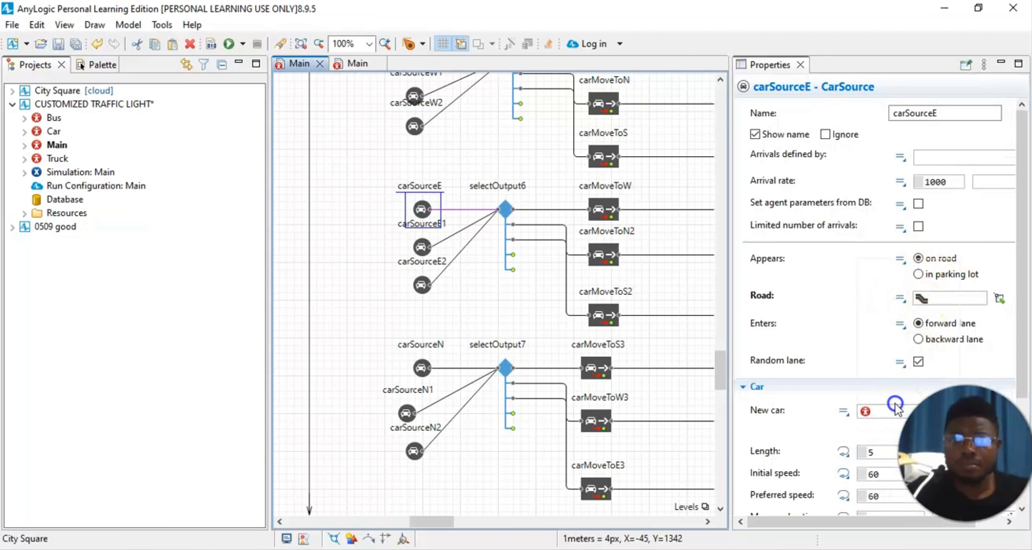
left_click(887, 294)
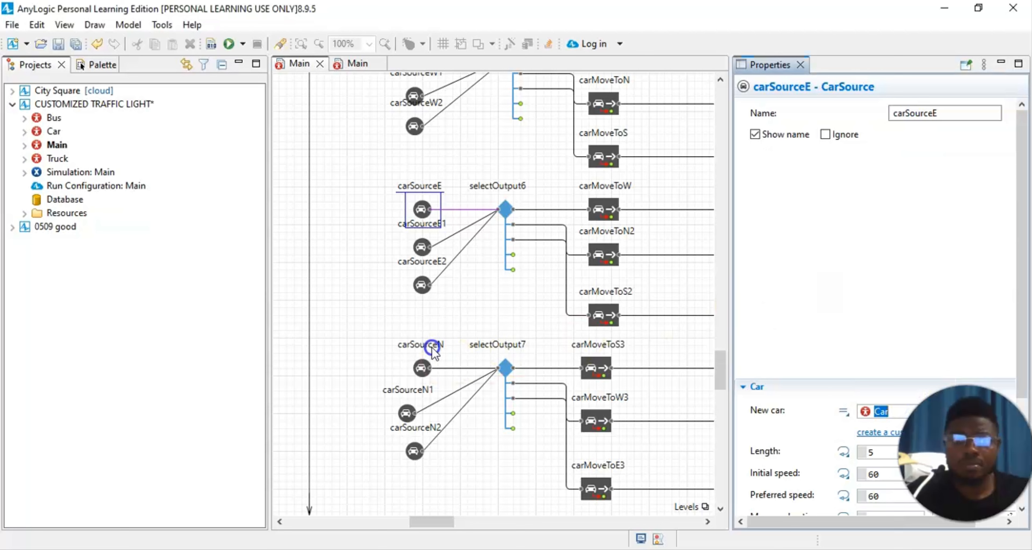
Set the new car type of carSourceE1, the second source feeding selectOutput6, to Bus
left_click(426, 249)
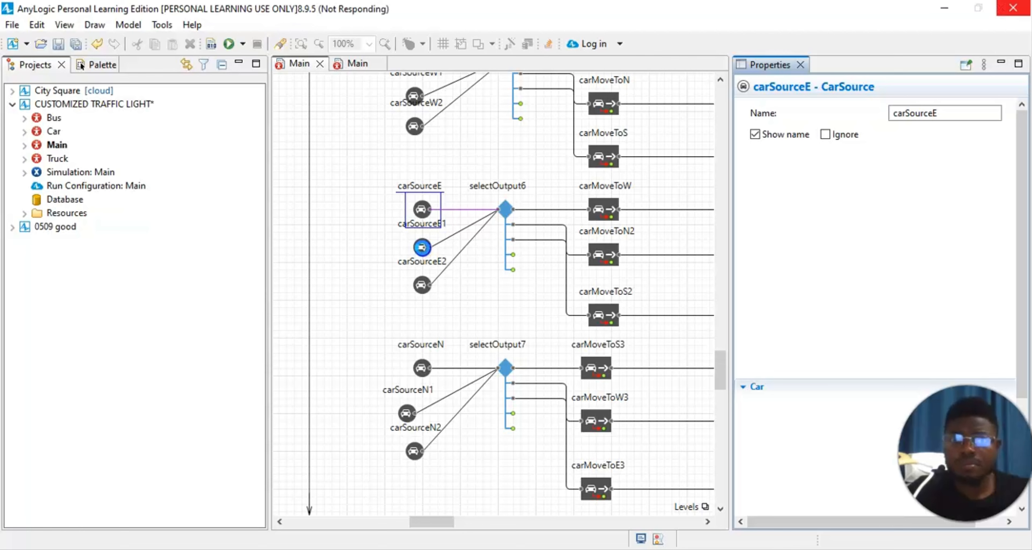
left_click(424, 251)
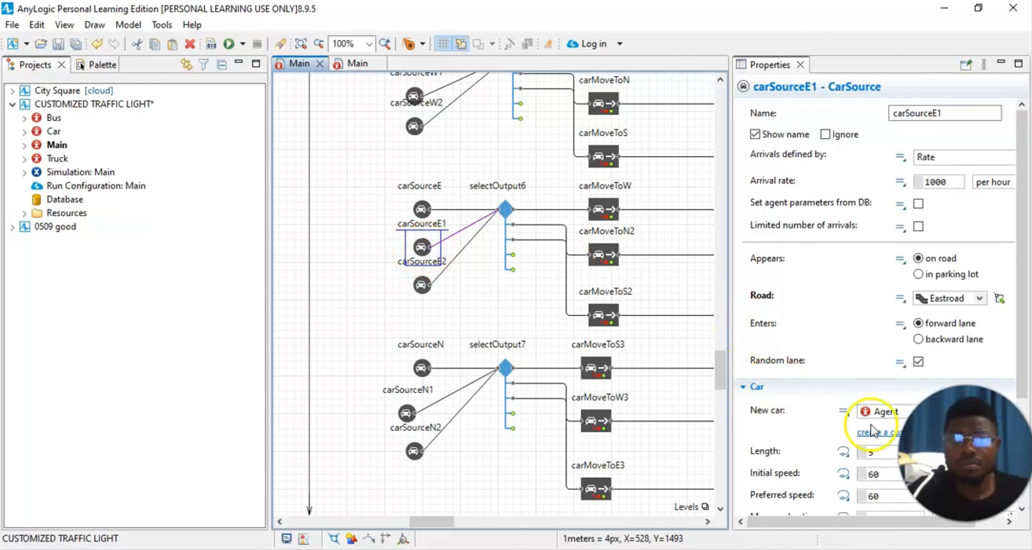
left_click(884, 414)
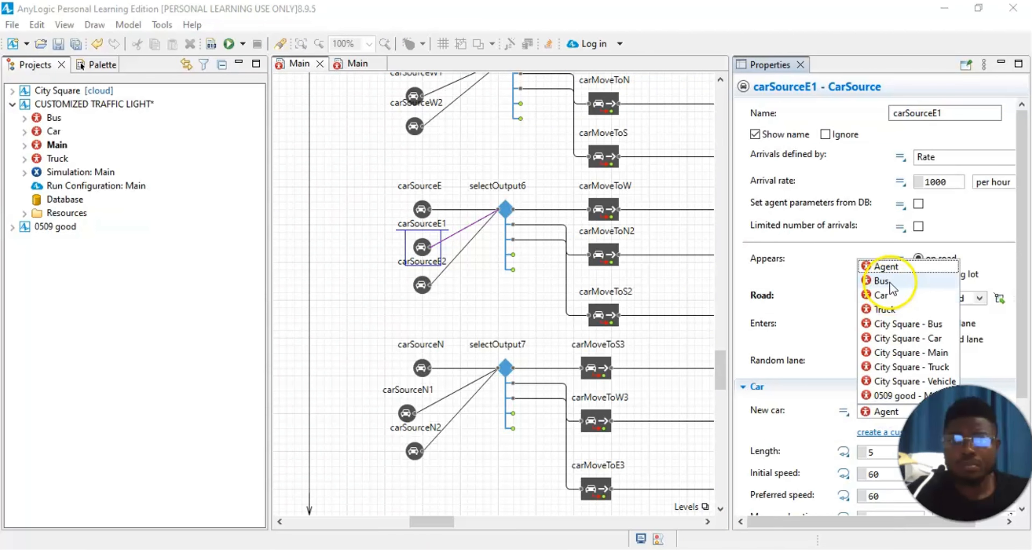
left_click(867, 282)
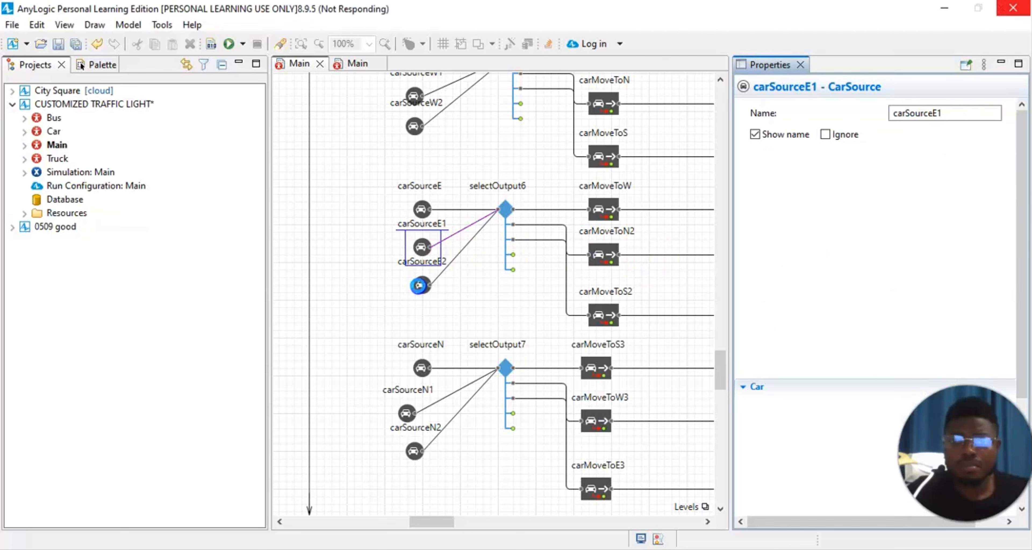
Set the new car type of carSourceE2, the third source feeding selectOutput6, to Truck and close the properties
left_click(419, 285)
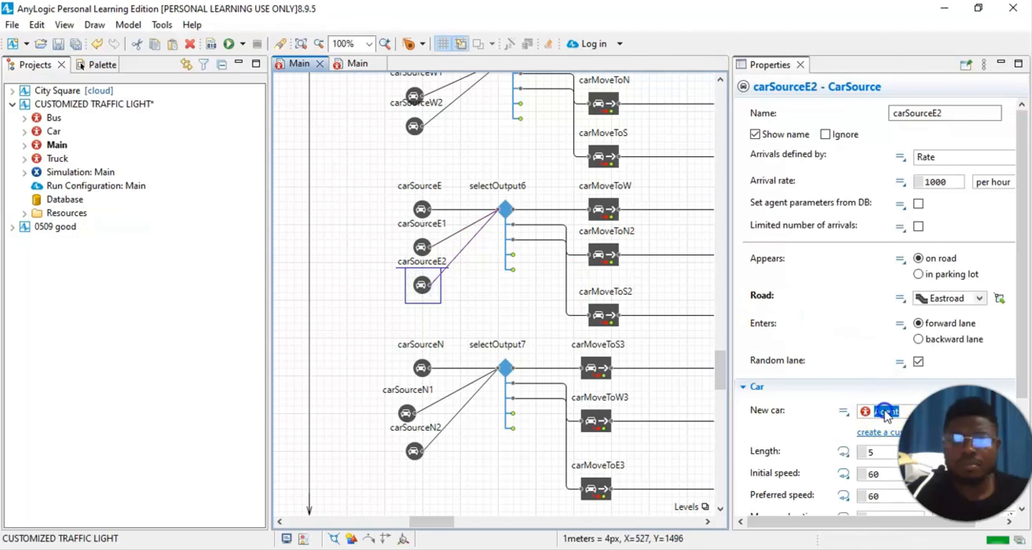
left_click(885, 412)
left_click(883, 315)
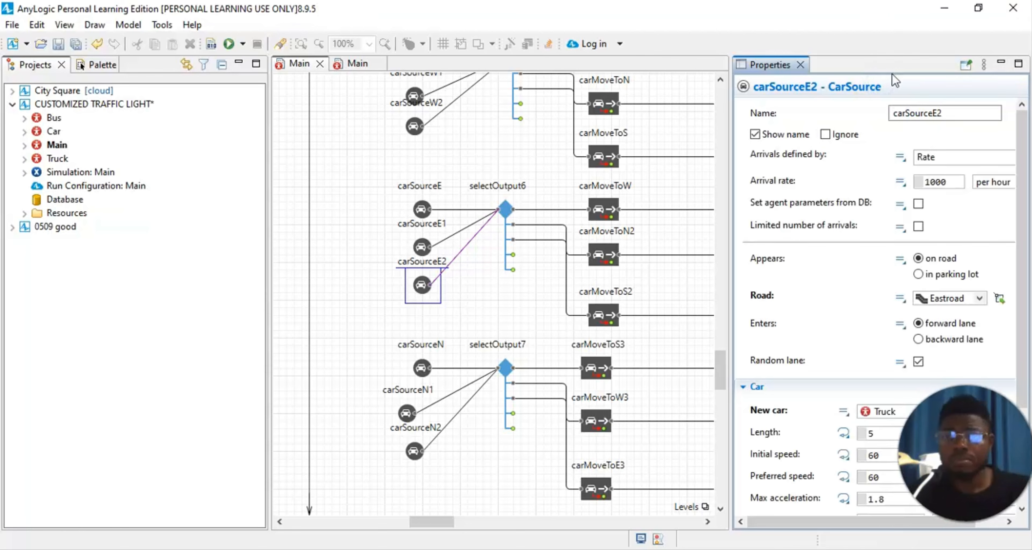
left_click(418, 217)
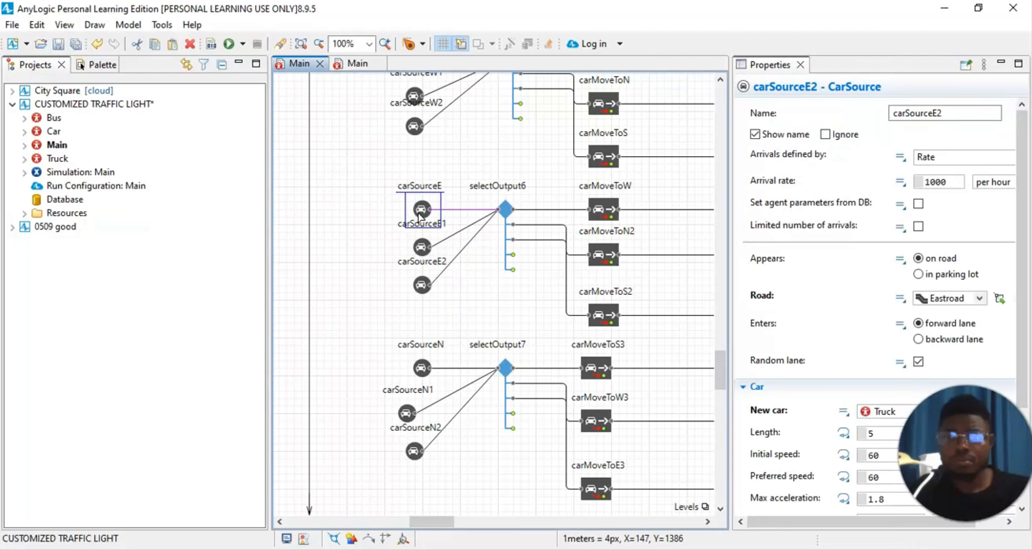
left_click(347, 307)
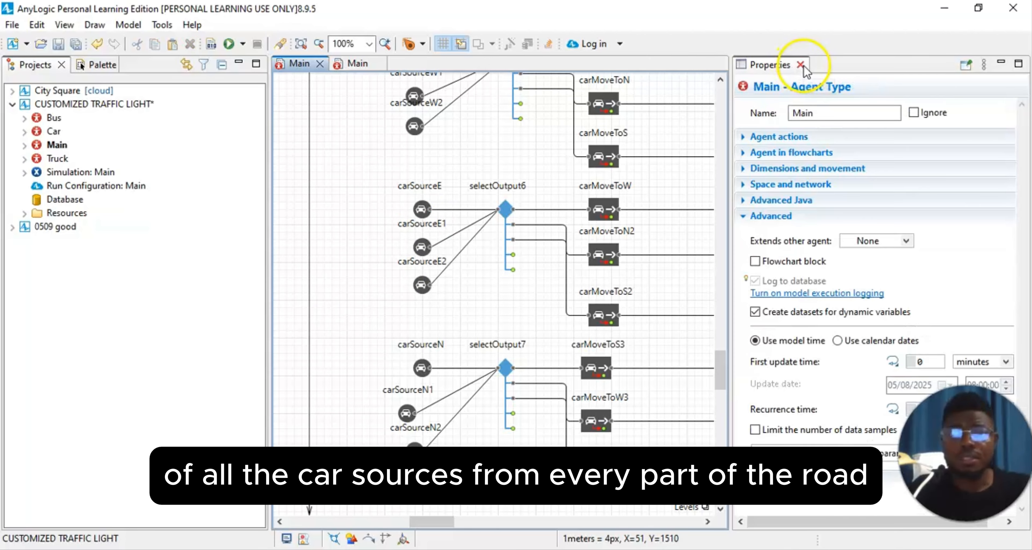
left_click(801, 64)
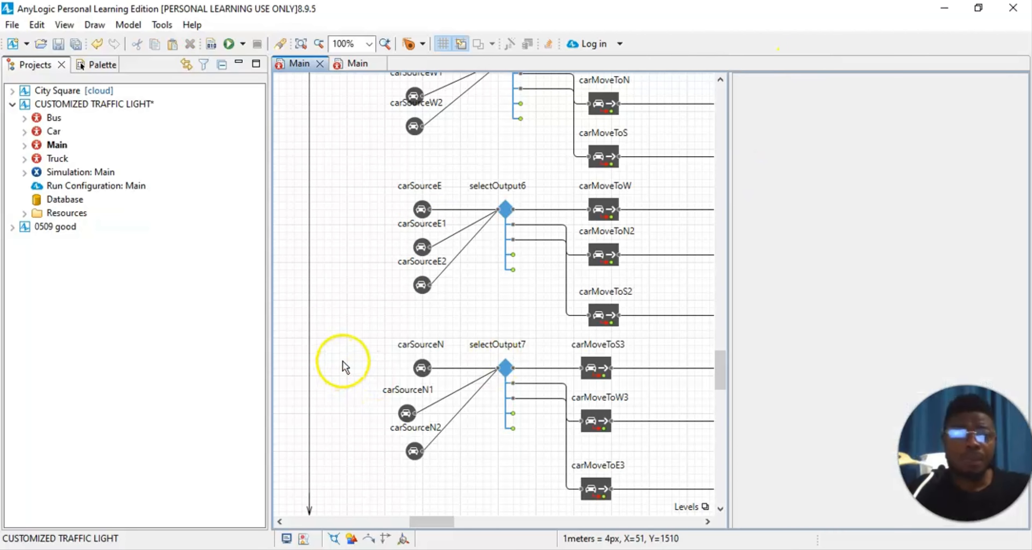
Run the customized traffic light simulation and switch its view area to [window3d]
scroll(376, 323, "up", 5)
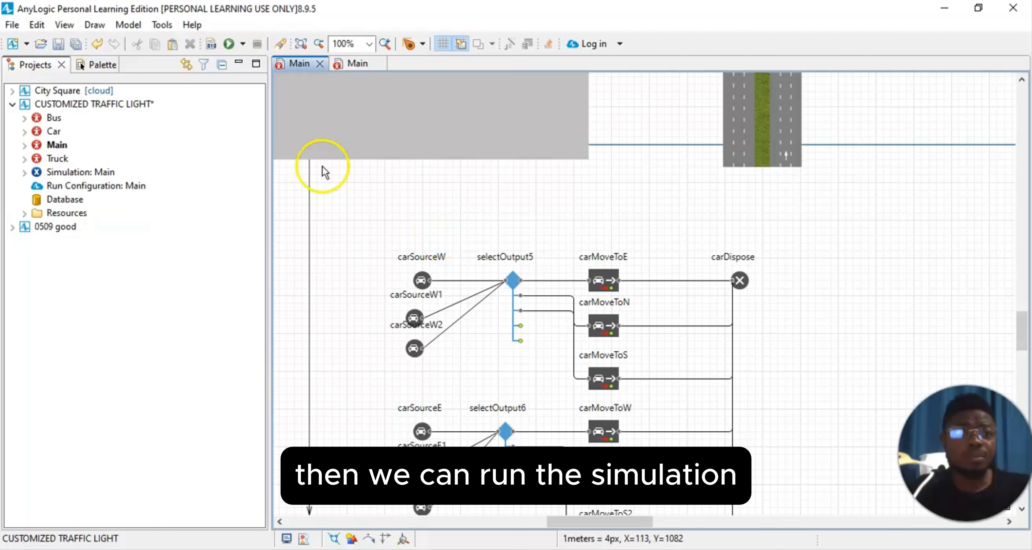
left_click(229, 44)
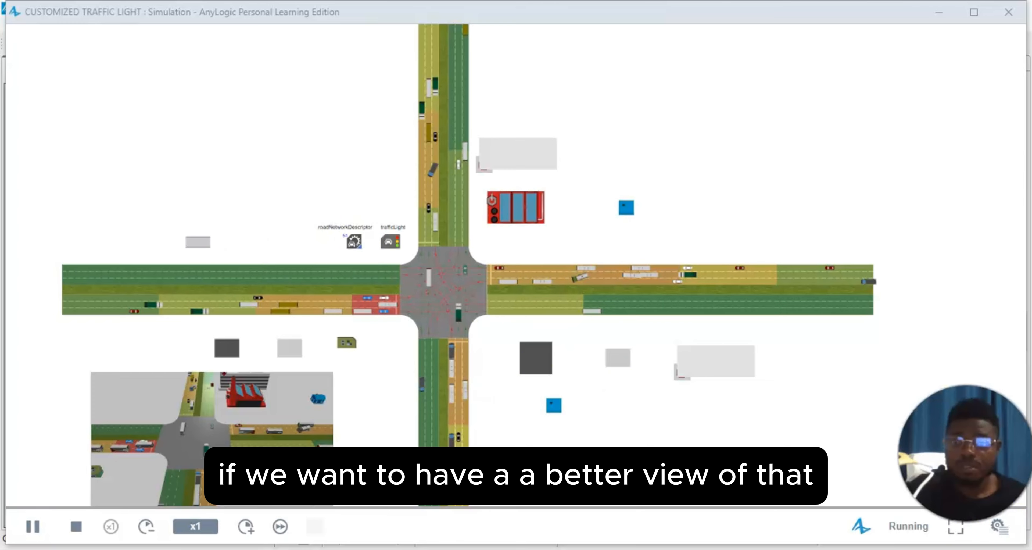
left_click(1002, 529)
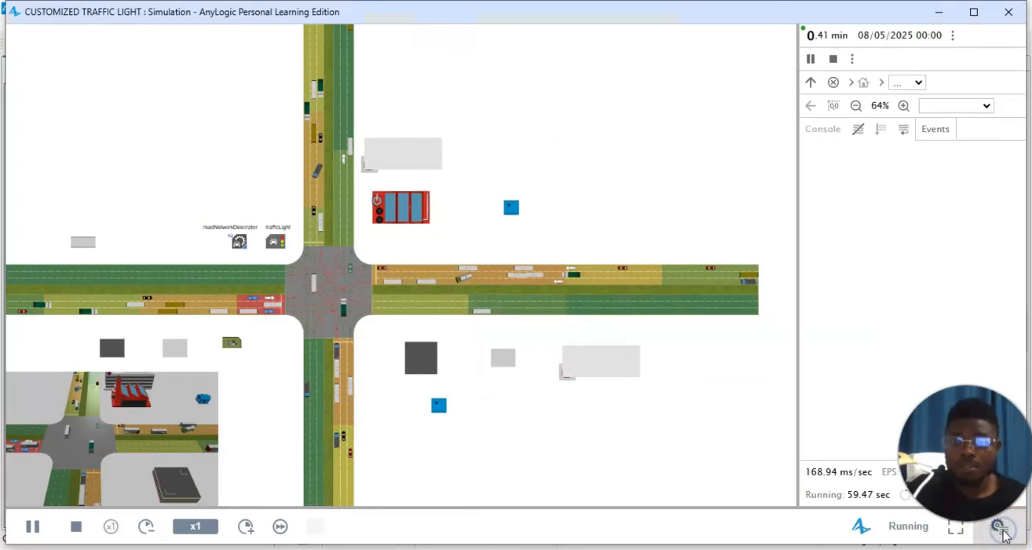
left_click(986, 105)
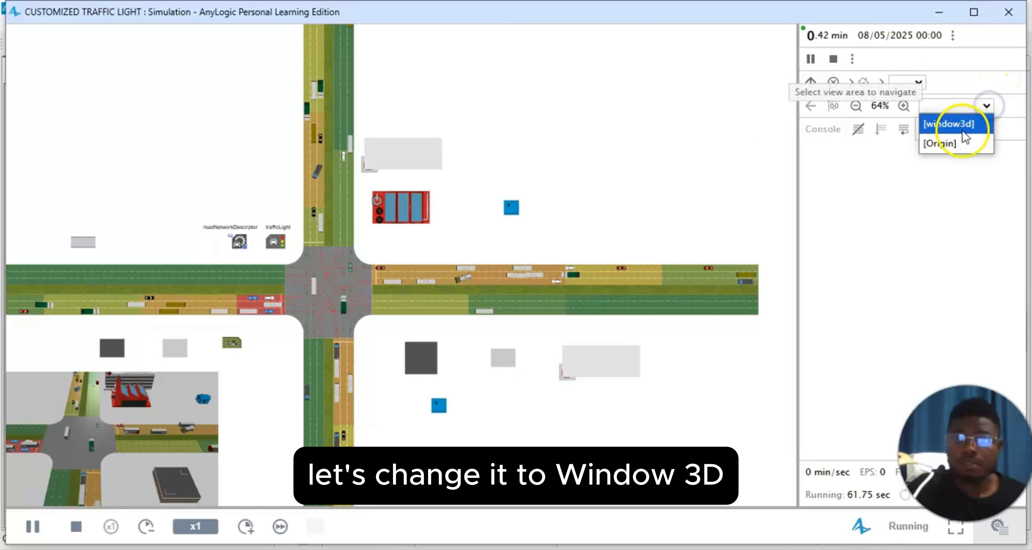
left_click(961, 120)
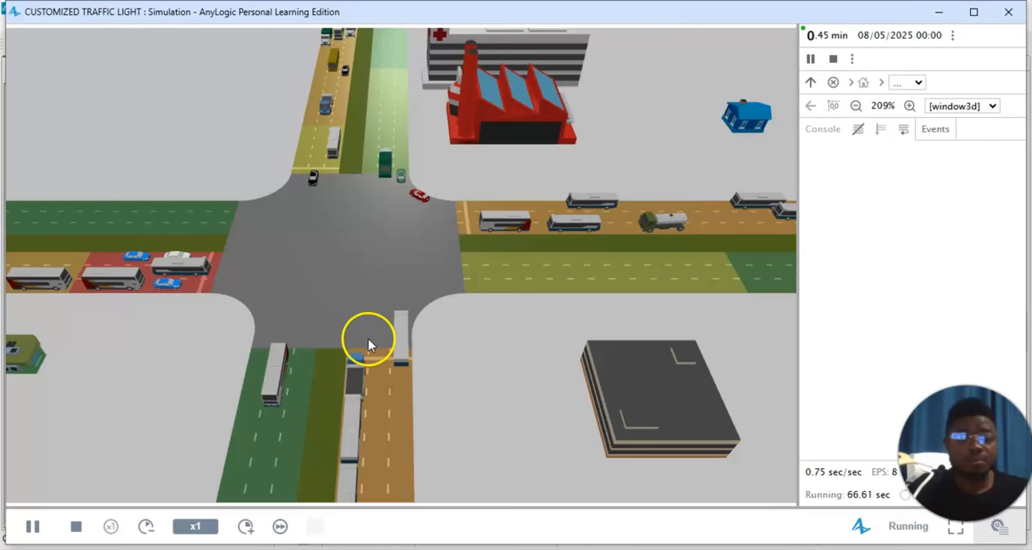
Examine the mix of buses, cars and trucks in the running 3D scene, from the intersection along the east road
left_click_drag(368, 338, 317, 346)
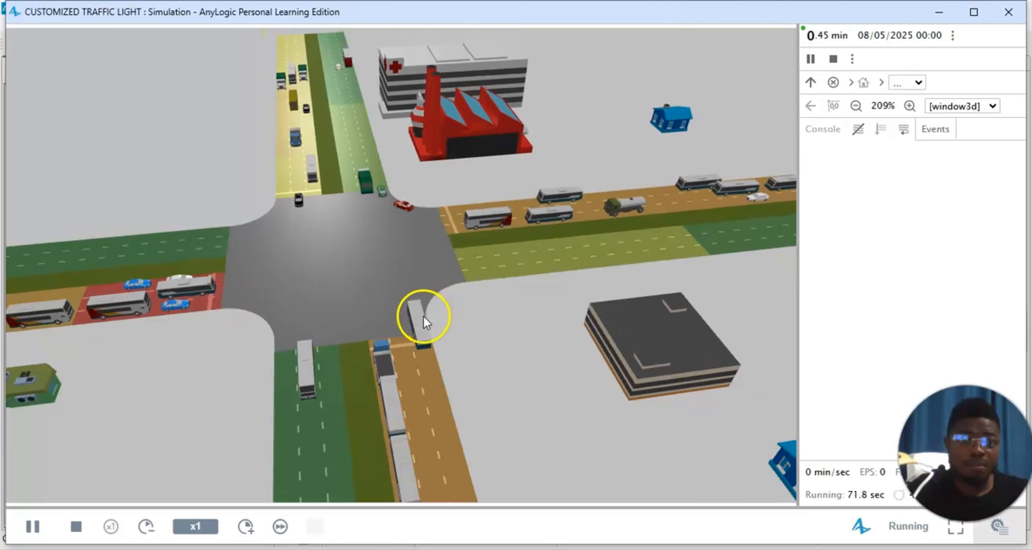
scroll(423, 320, "down", 4)
left_click_drag(685, 236, 524, 293)
left_click_drag(460, 313, 536, 304)
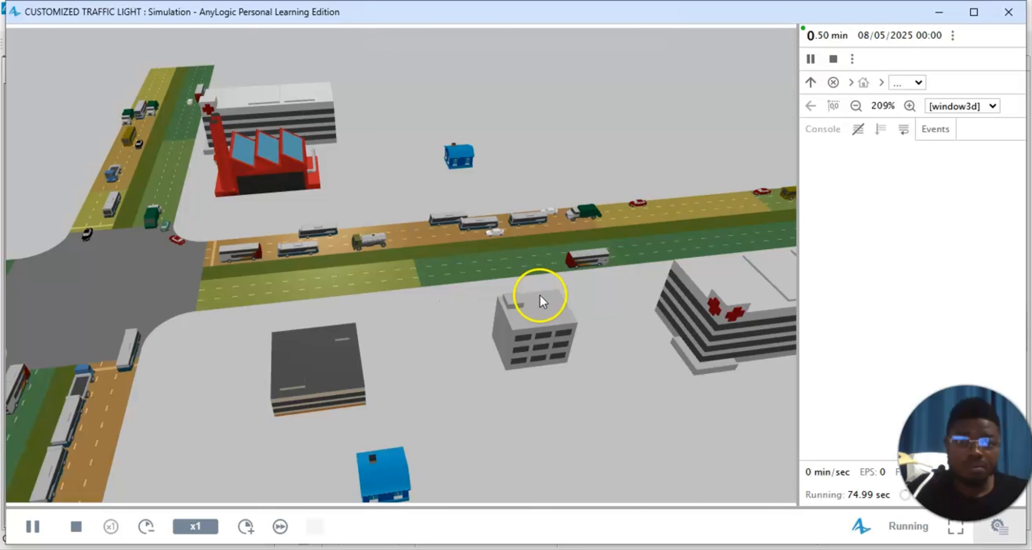
scroll(541, 295, "up", 1)
scroll(540, 295, "up", 2)
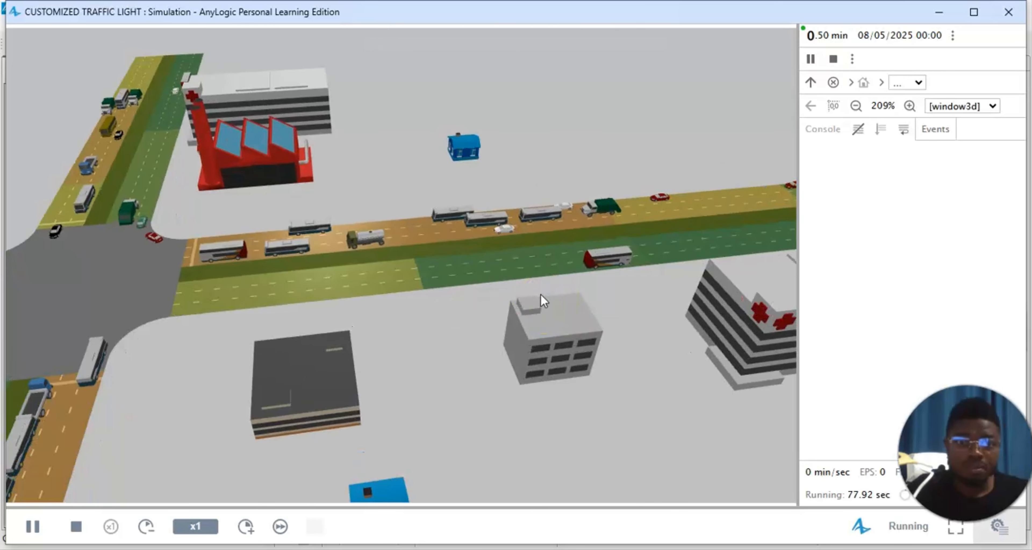
scroll(590, 325, "up", 3)
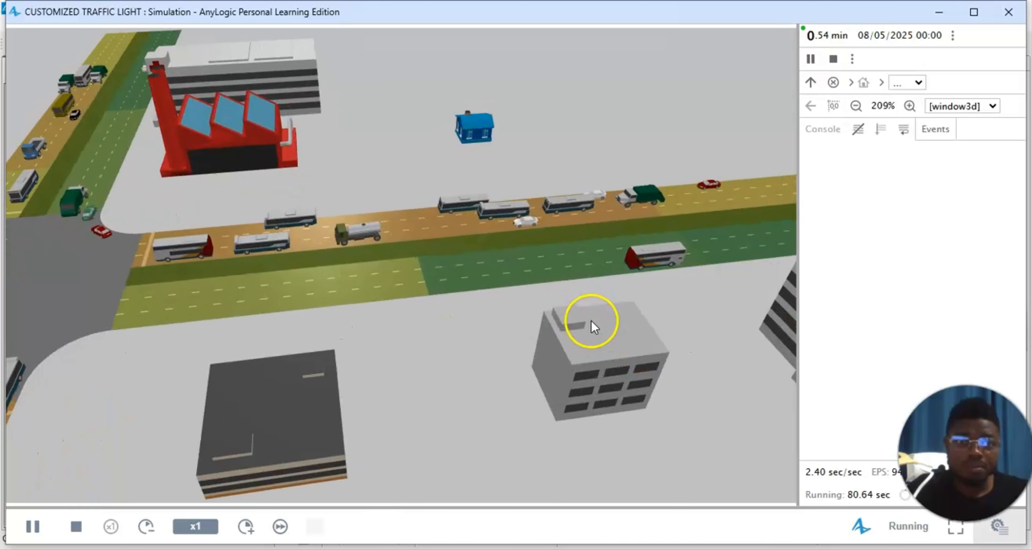
scroll(570, 309, "up", 3)
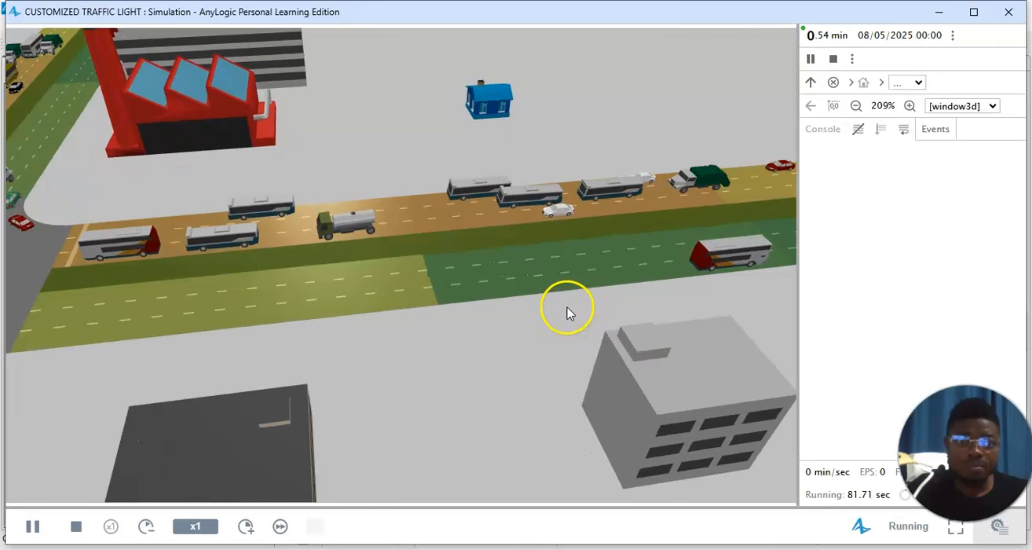
left_click_drag(522, 335, 336, 371)
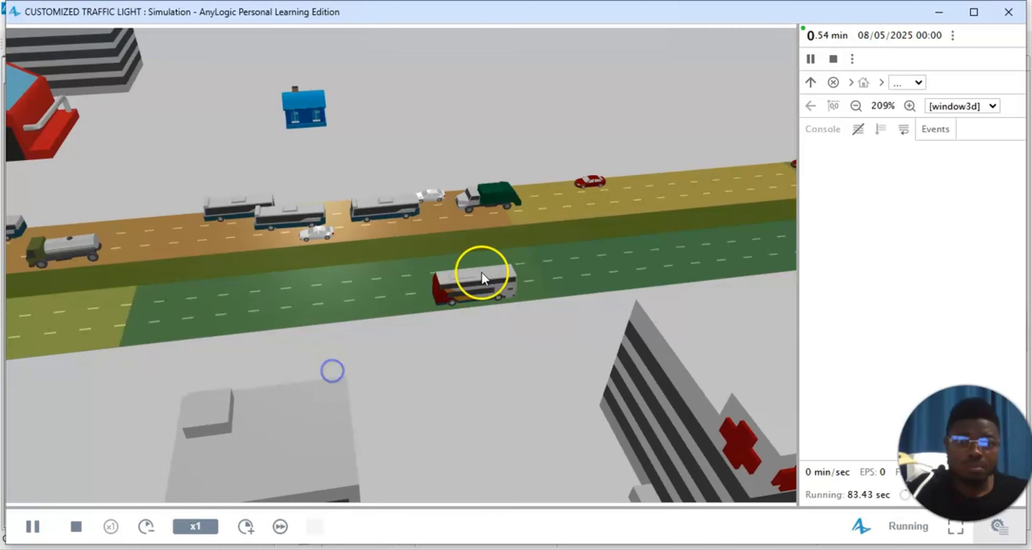
left_click_drag(481, 272, 236, 279)
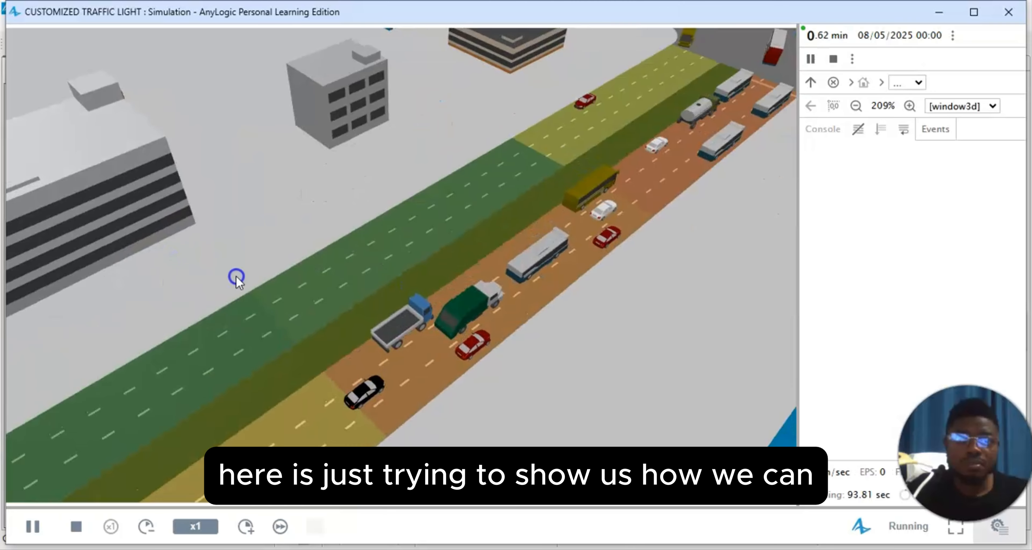
left_click_drag(364, 260, 258, 289)
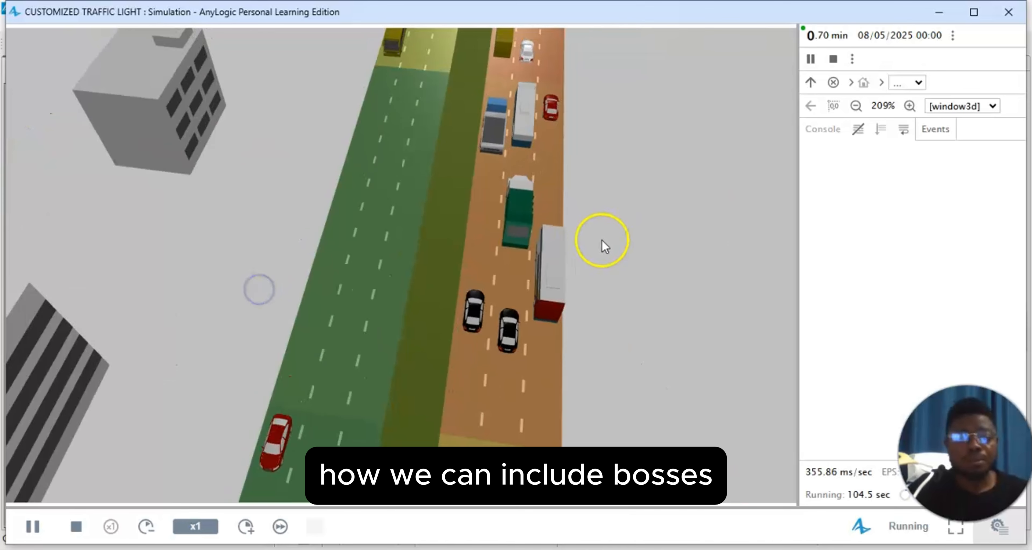